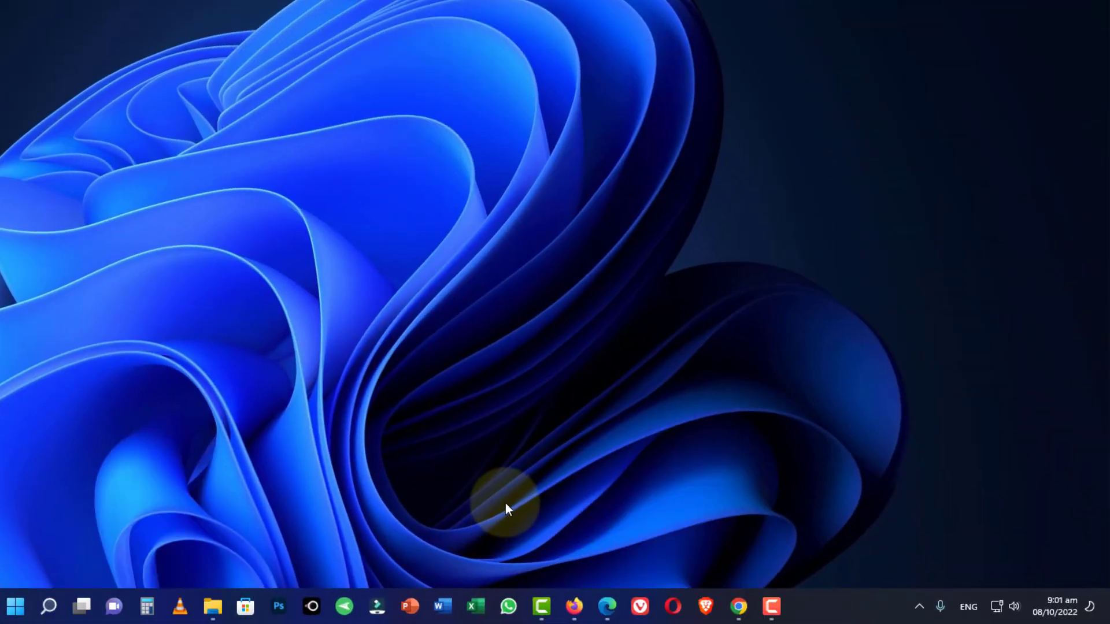
# Launch Microsoft Word by searching 'microsoft word' and start a new blank document
pyautogui.click(49, 605)
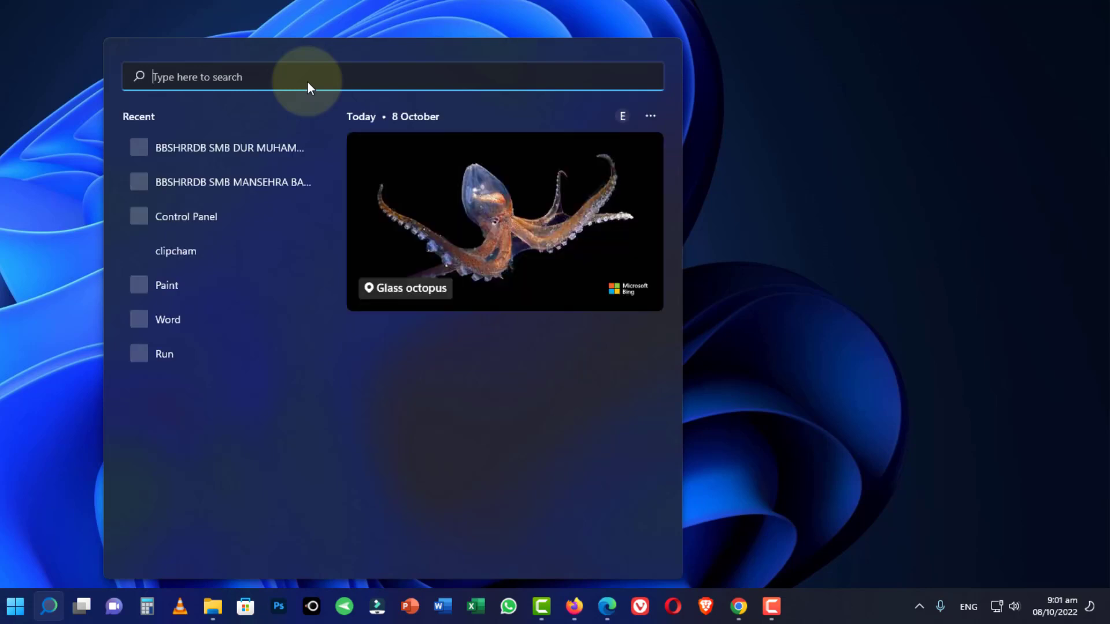
pyautogui.write('microsoft word')
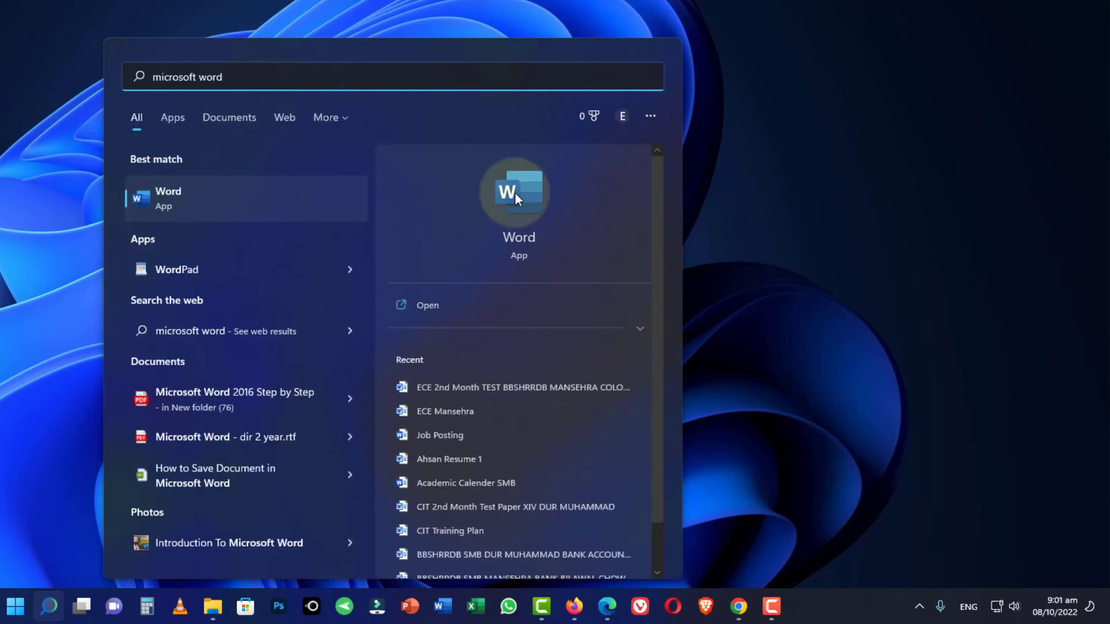
pyautogui.click(516, 193)
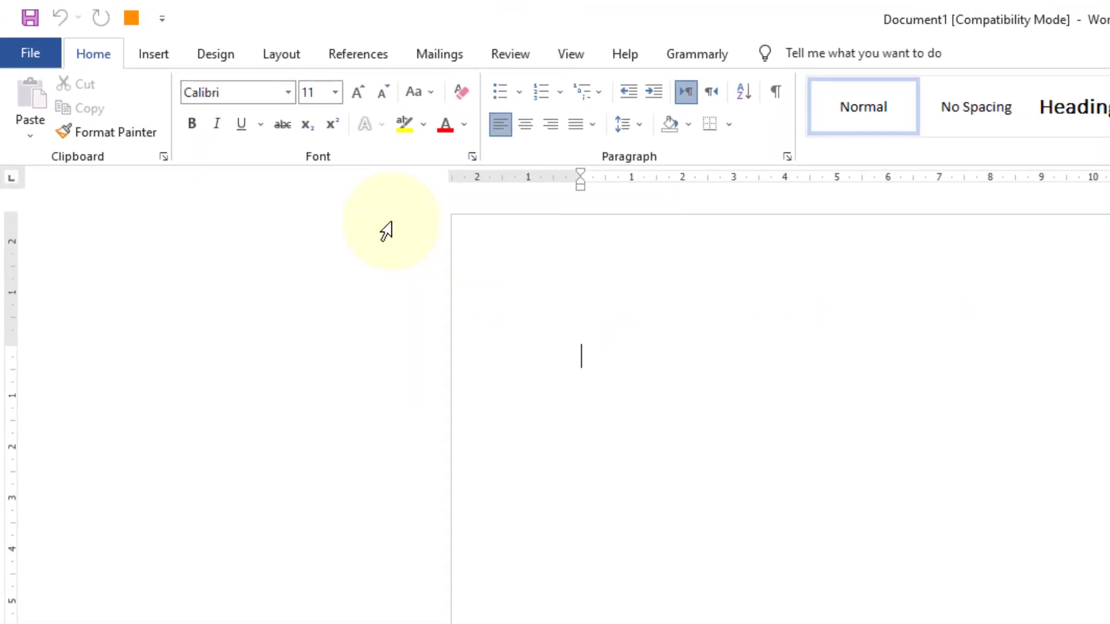
# Open the Job Posting document from the Desktop folder on This PC
pyautogui.click(35, 52)
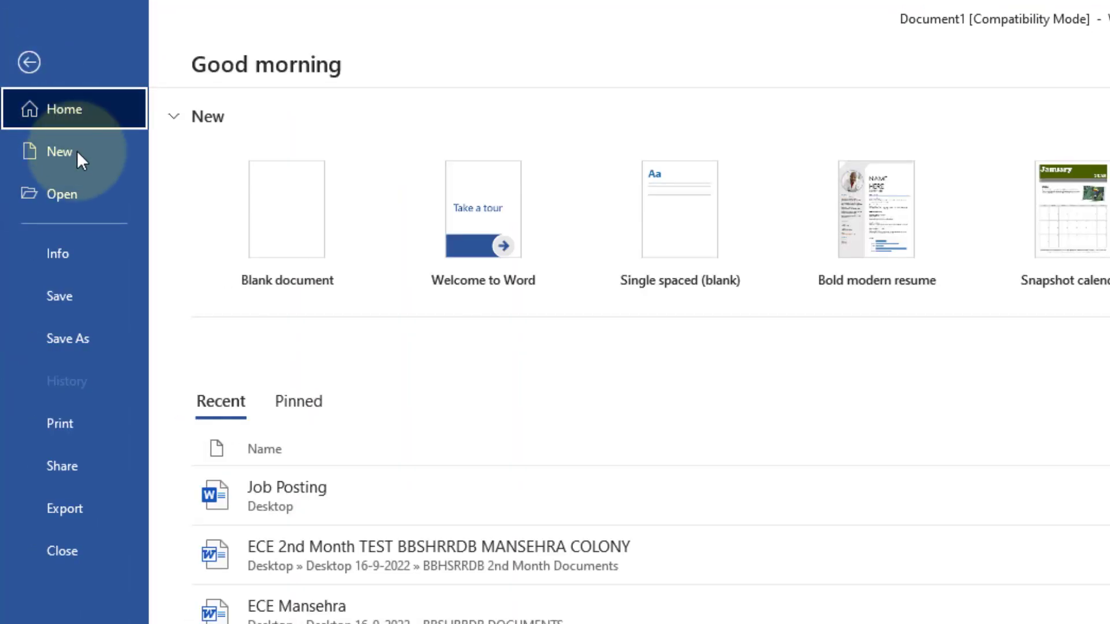
pyautogui.click(71, 197)
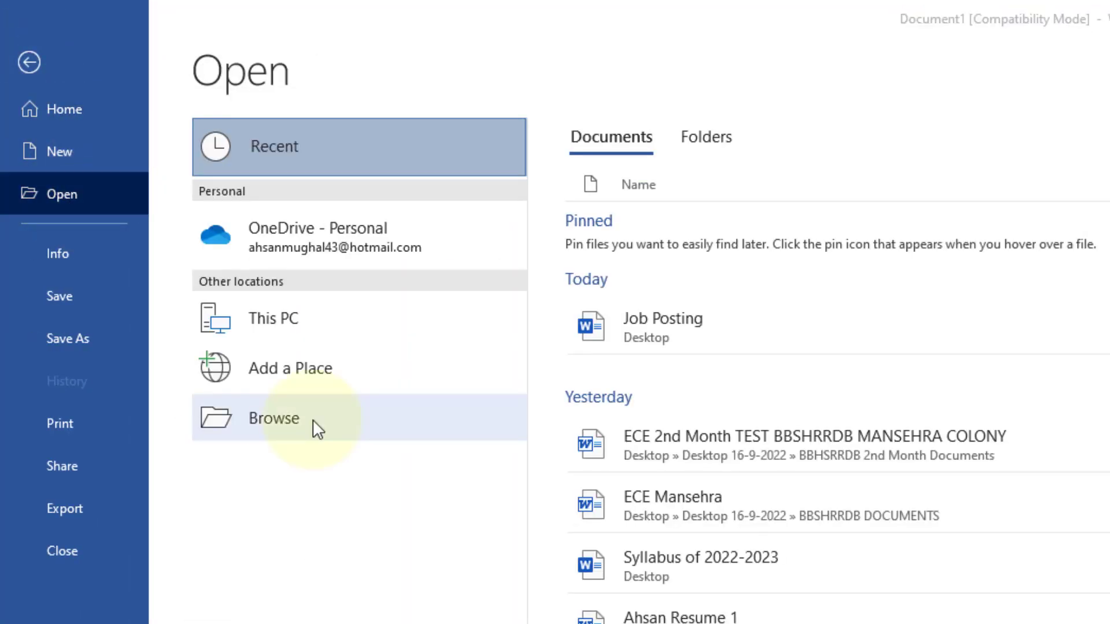
pyautogui.click(314, 420)
pyautogui.click(92, 187)
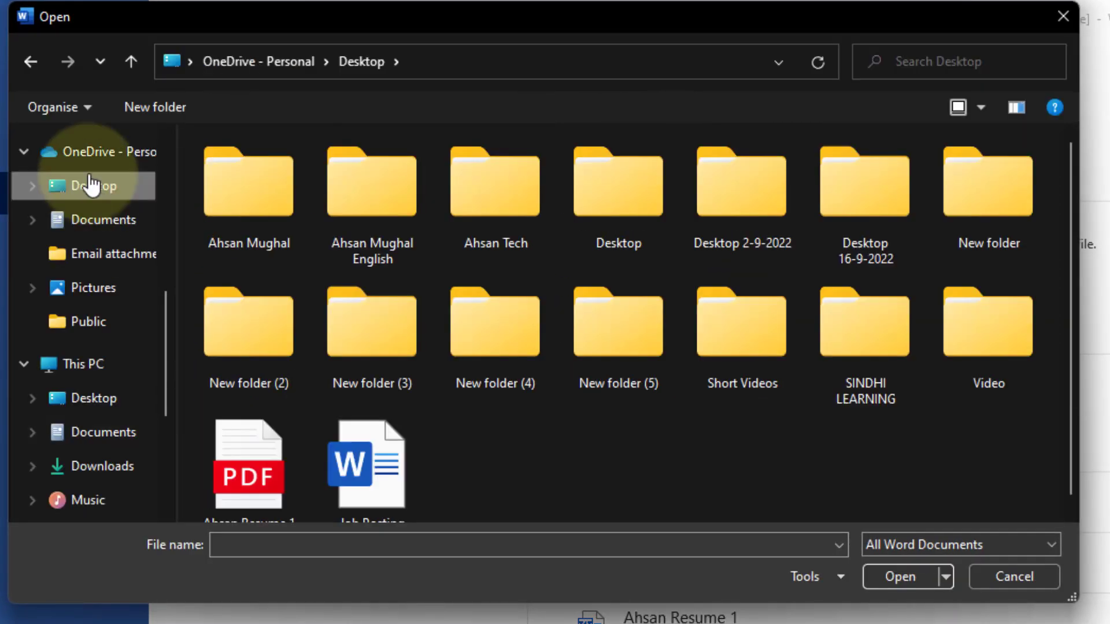
pyautogui.click(353, 448)
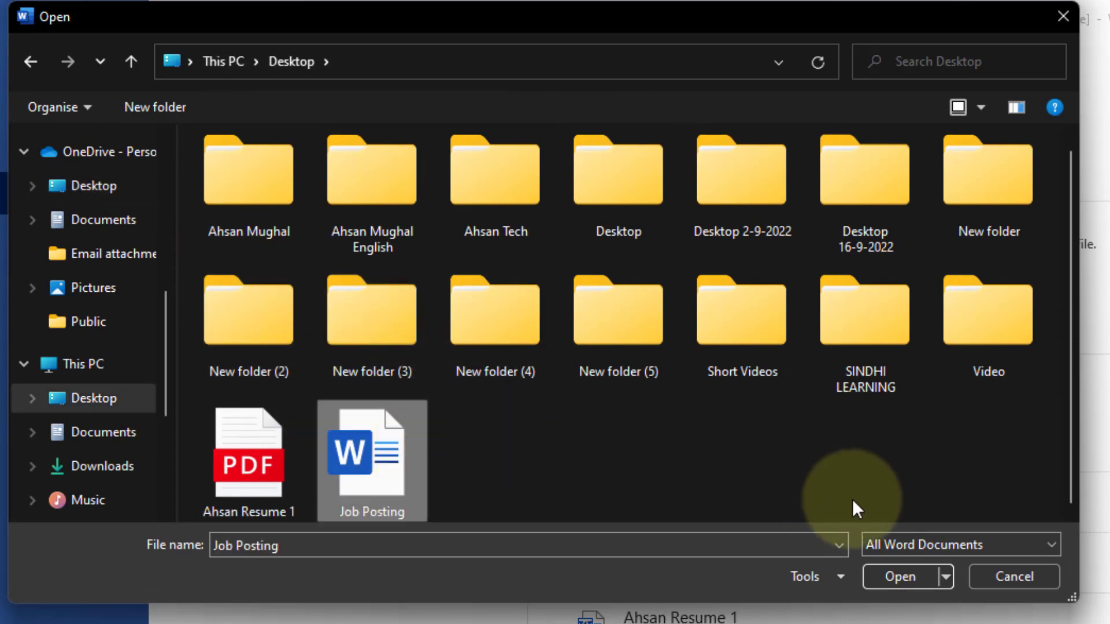
pyautogui.click(903, 577)
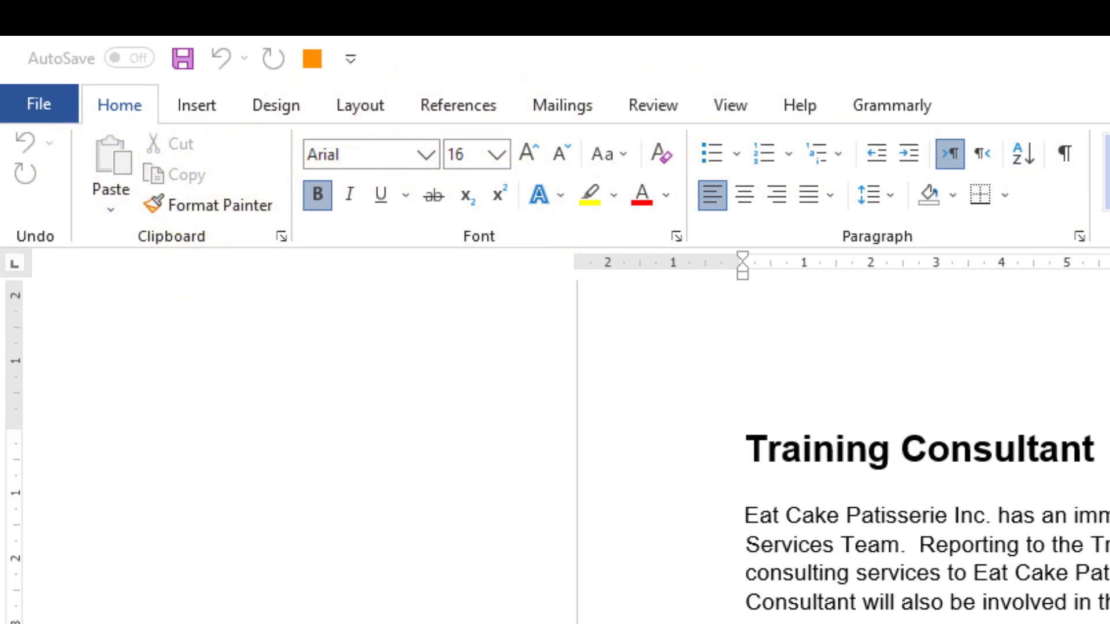
# Select all, then deselect and select the intro paragraph from 'Eat Cake' through 'materials.'
pyautogui.click(746, 514)
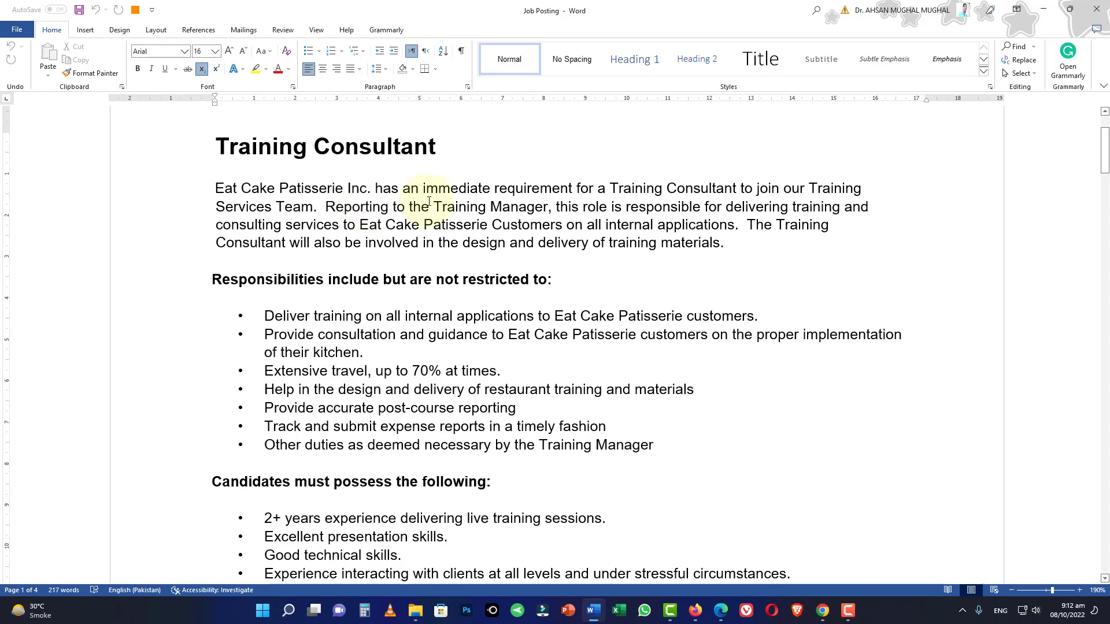
pyautogui.hotkey('ctrl', 'a')
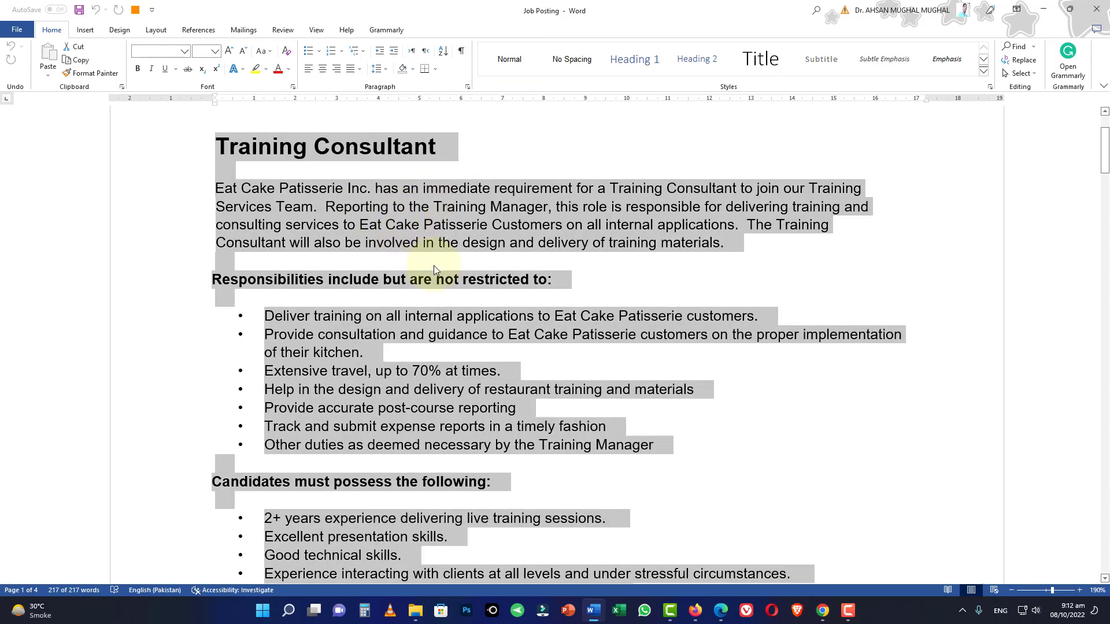
pyautogui.scroll(-1, 421, 264)
pyautogui.scroll(4, 459, 265)
pyautogui.click(135, 193)
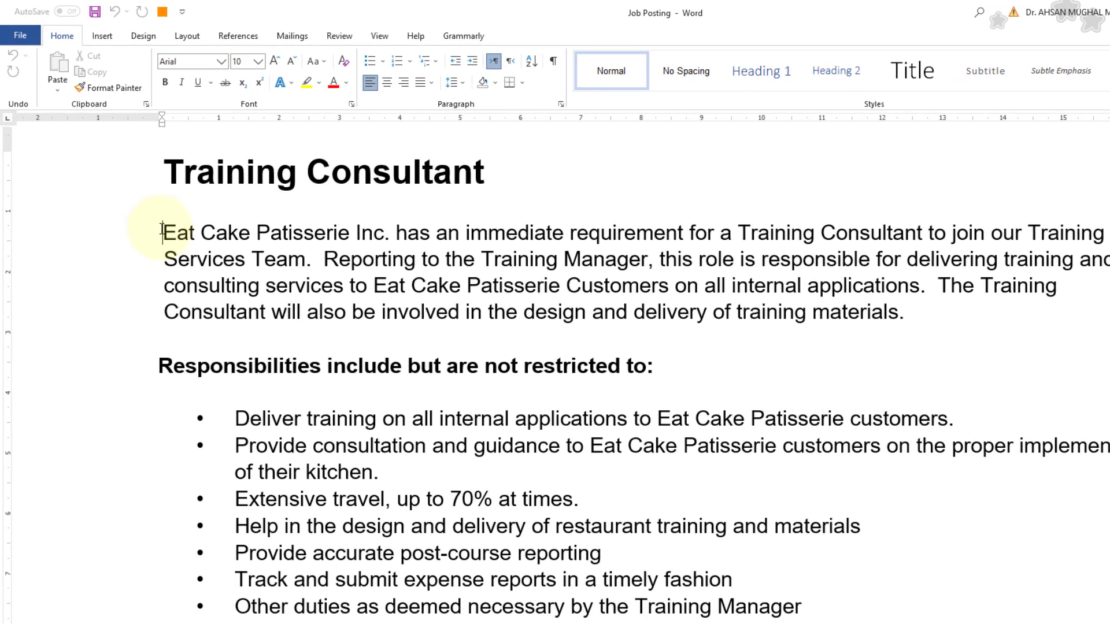
pyautogui.moveTo(162, 233); pyautogui.dragTo(919, 316)
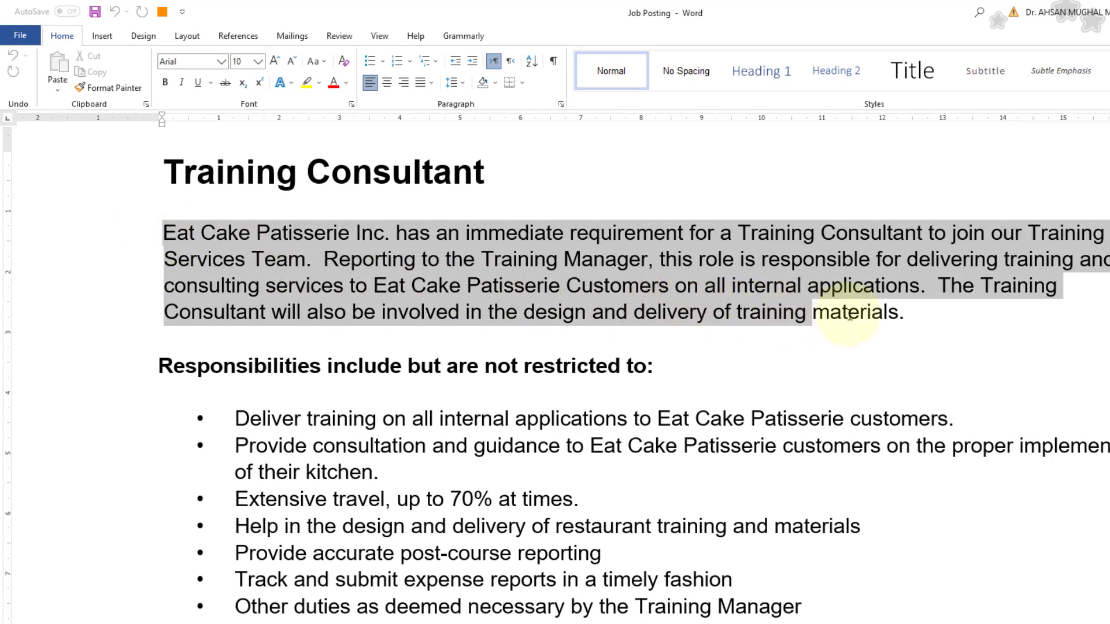
pyautogui.moveTo(919, 316); pyautogui.dragTo(903, 312)
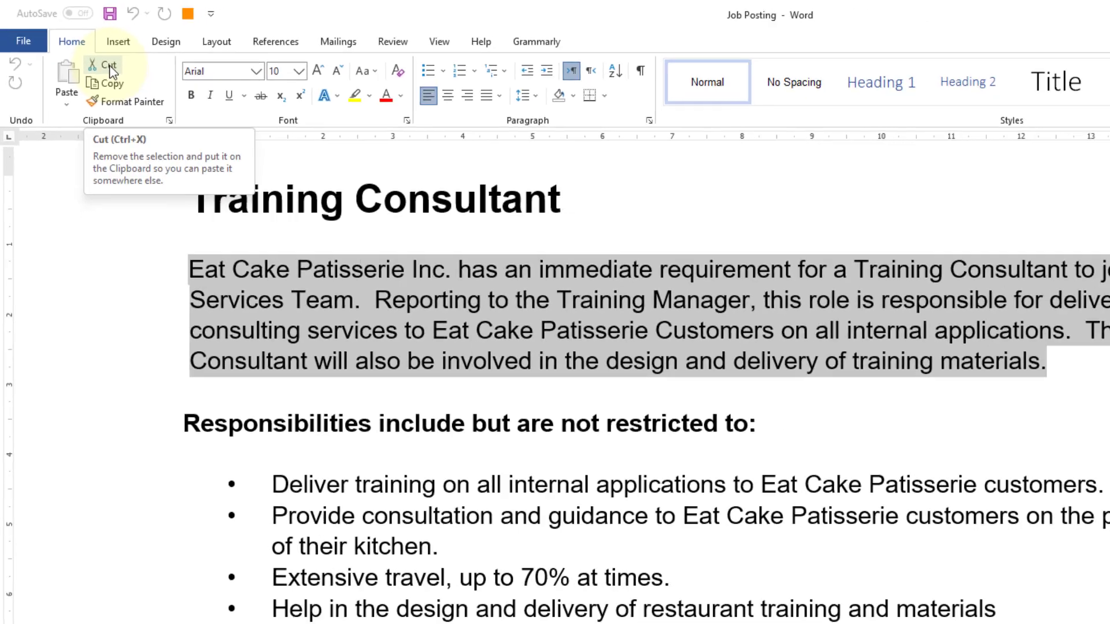
# Cut the introductory paragraph and scroll through the posting to check the result
pyautogui.click(110, 68)
pyautogui.scroll(-1, 443, 205)
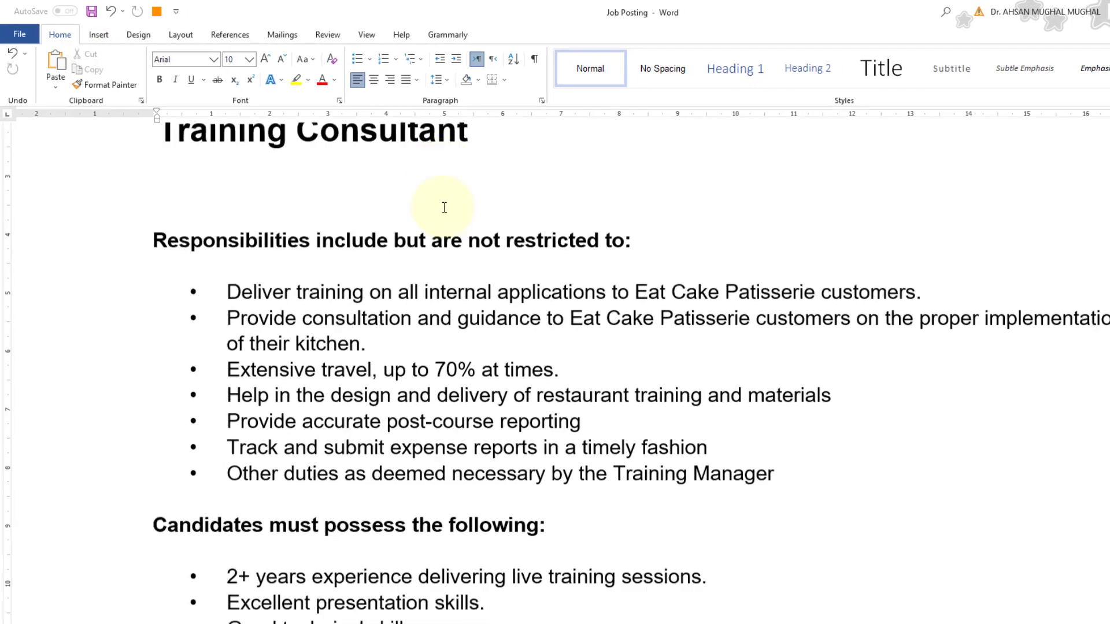
pyautogui.scroll(-3, 442, 202)
pyautogui.scroll(-5, 442, 198)
pyautogui.scroll(7, 399, 183)
pyautogui.scroll(-3, 398, 182)
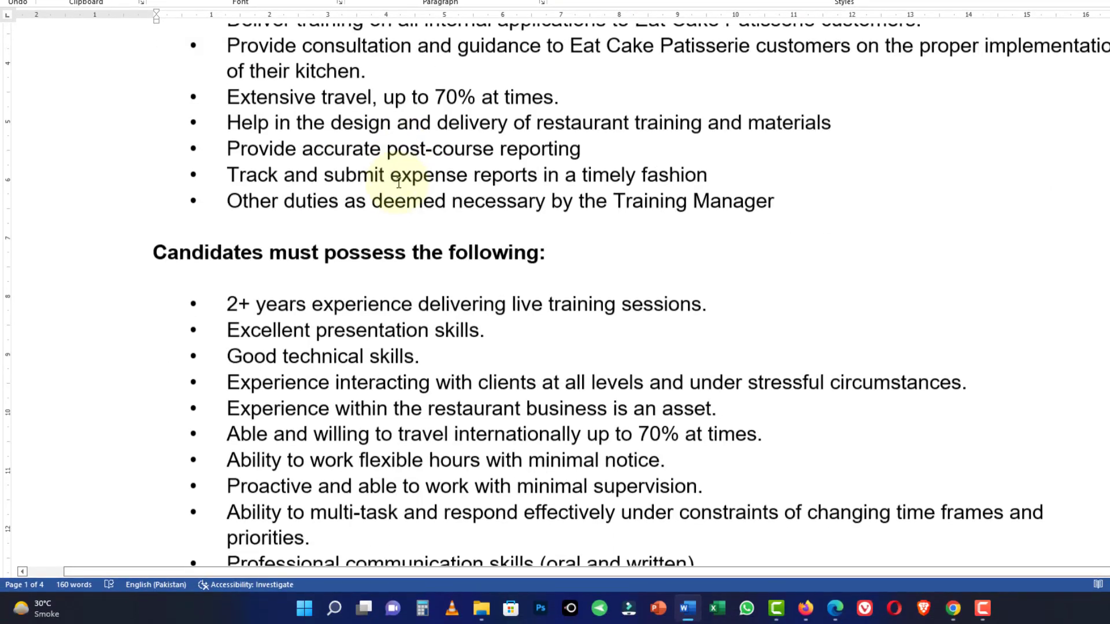
pyautogui.scroll(-3, 397, 149)
pyautogui.scroll(-1, 396, 185)
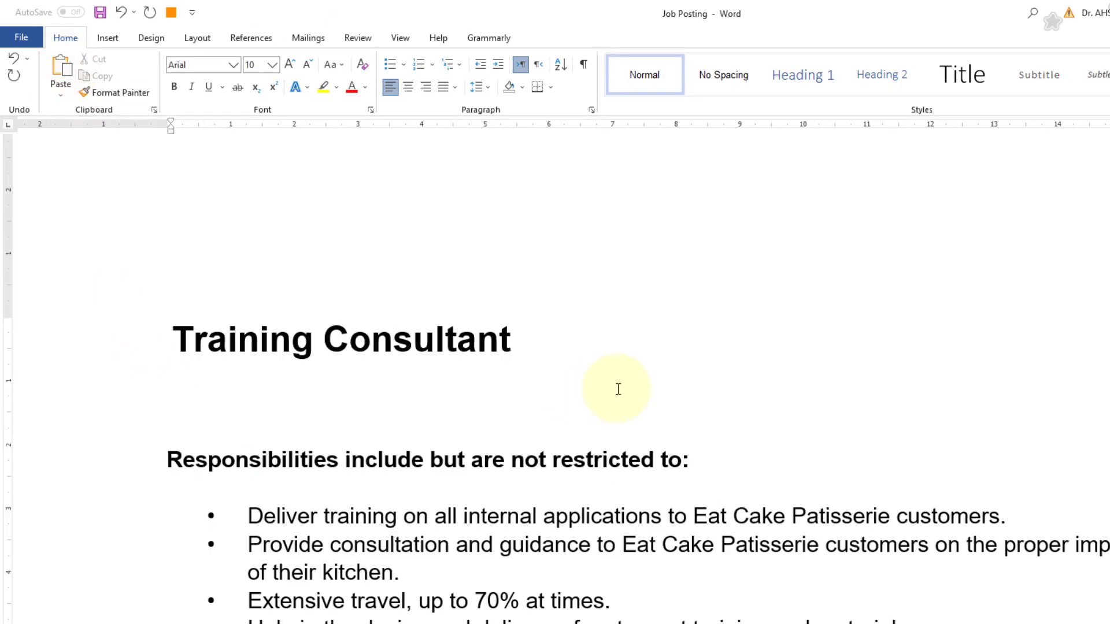
pyautogui.scroll(-3, 618, 393)
pyautogui.scroll(-5, 615, 347)
pyautogui.scroll(7, 615, 347)
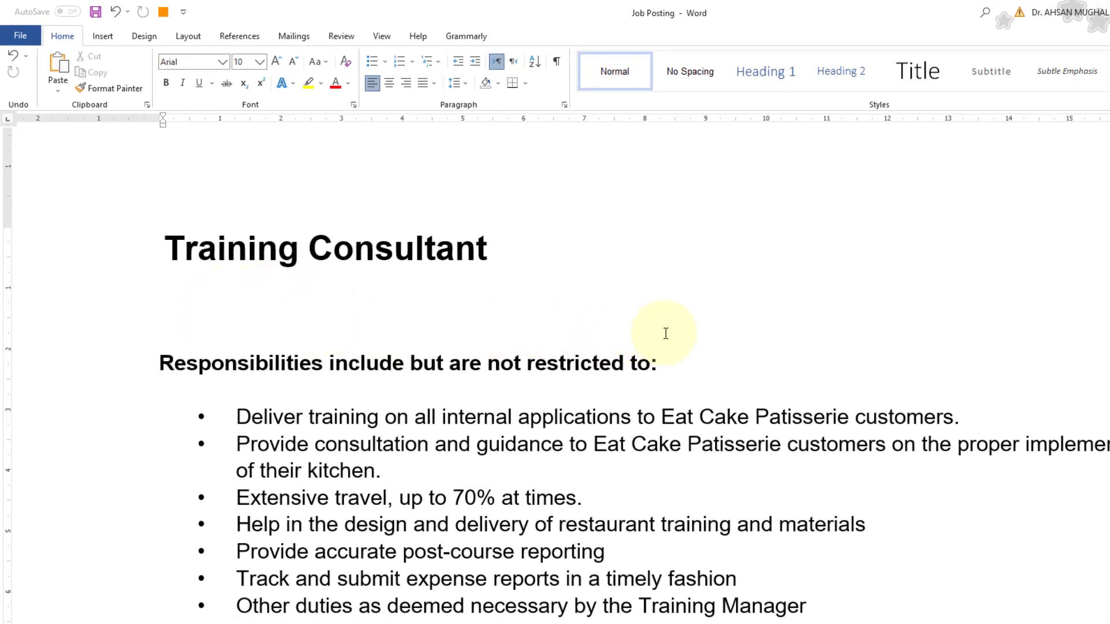
# Restore the cut paragraph, then cut it again and paste it after the Candidates list
pyautogui.click(14, 56)
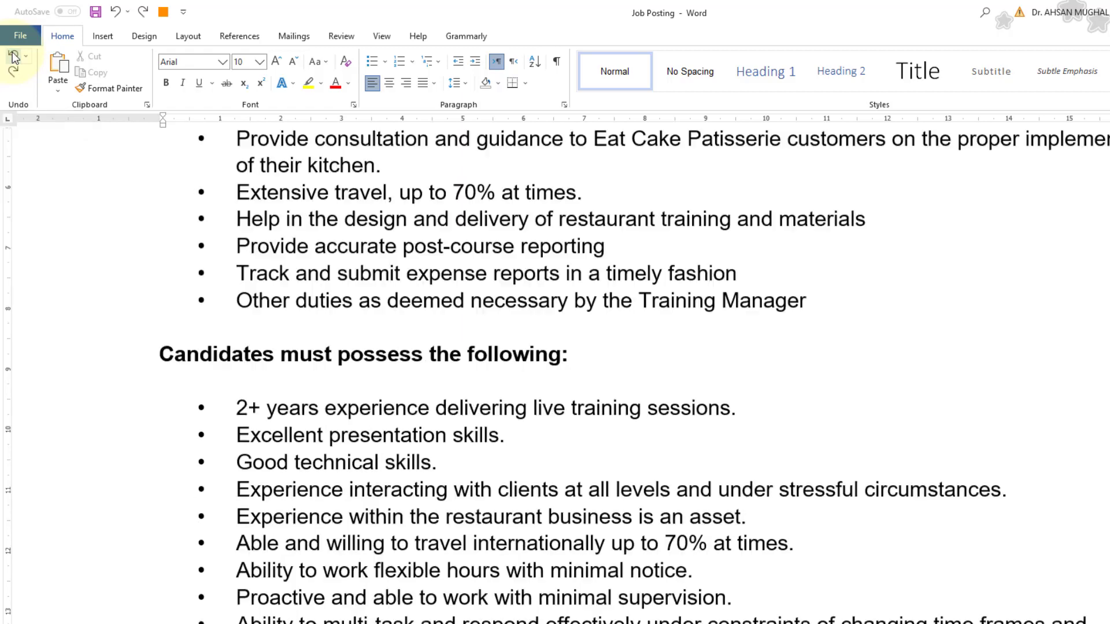
pyautogui.click(14, 57)
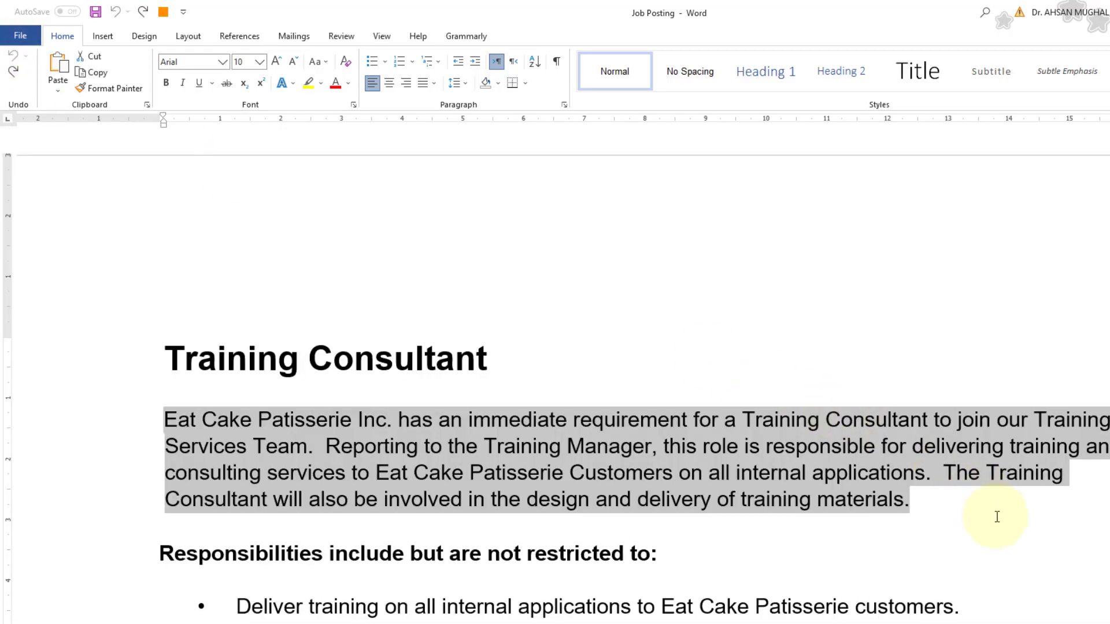
pyautogui.click(15, 73)
pyautogui.click(15, 72)
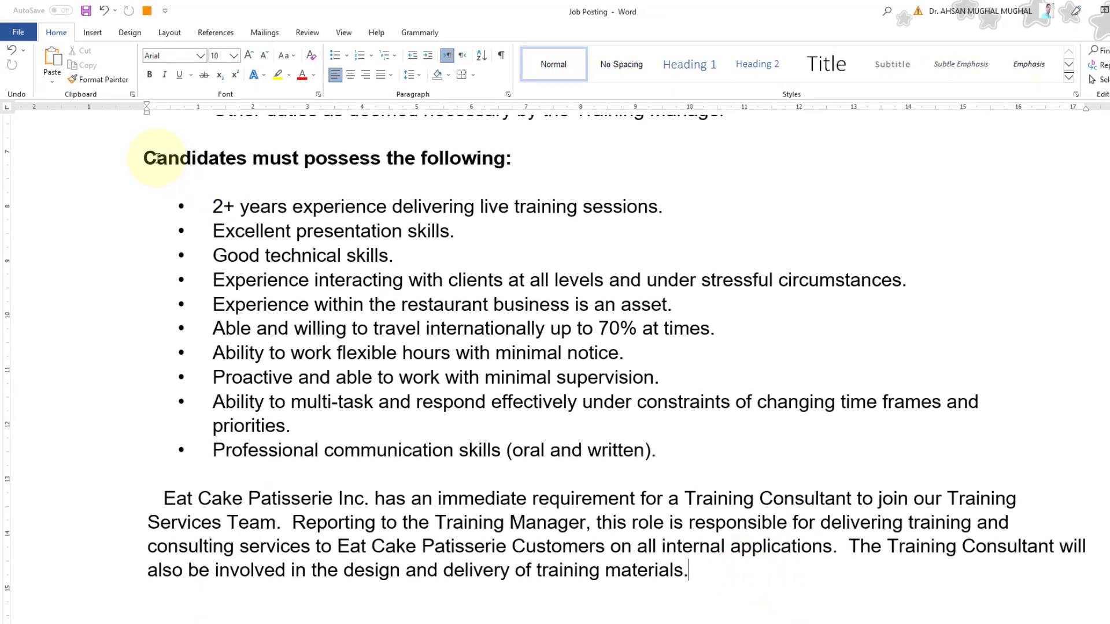
# Undo and redo the move, finally returning the paragraph under the Training Consultant title
pyautogui.click(12, 50)
pyautogui.click(12, 50)
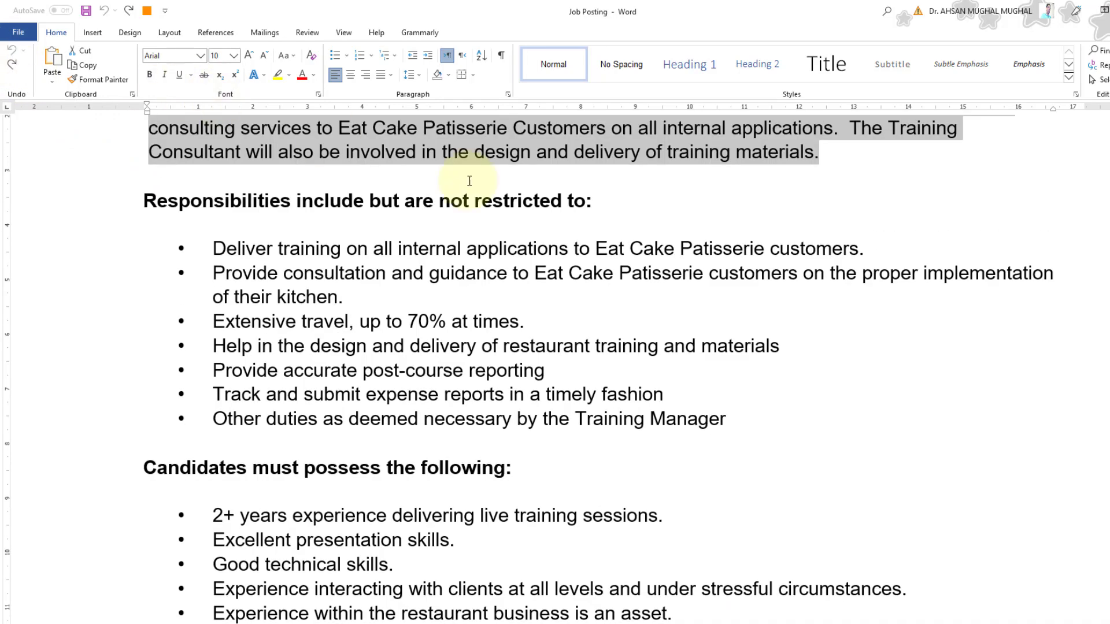
pyautogui.scroll(3, 461, 174)
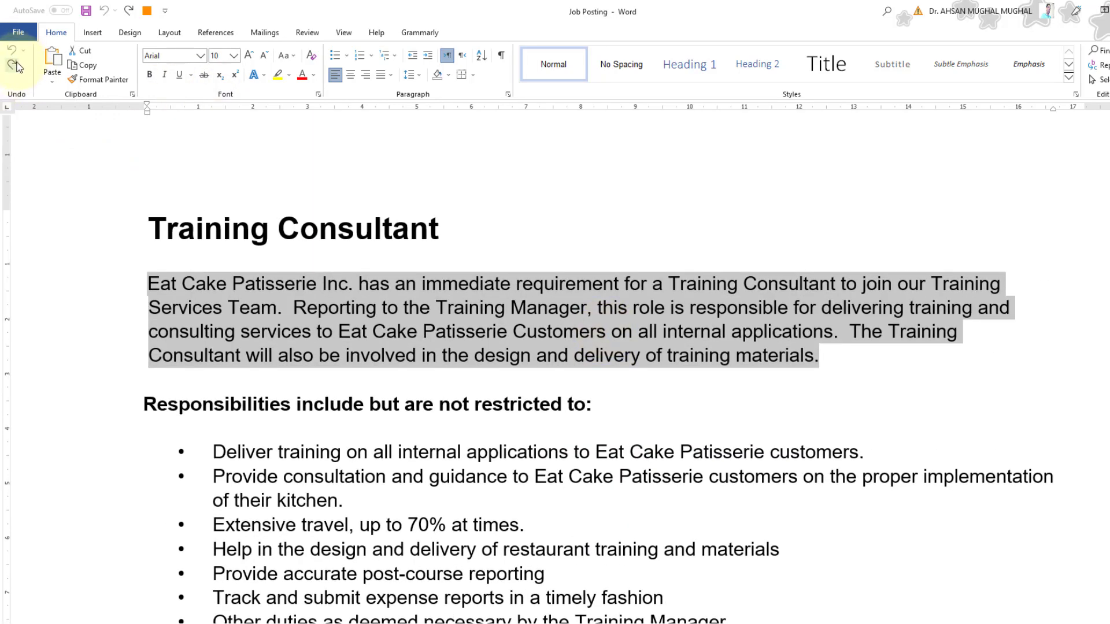
pyautogui.click(11, 63)
pyautogui.click(11, 64)
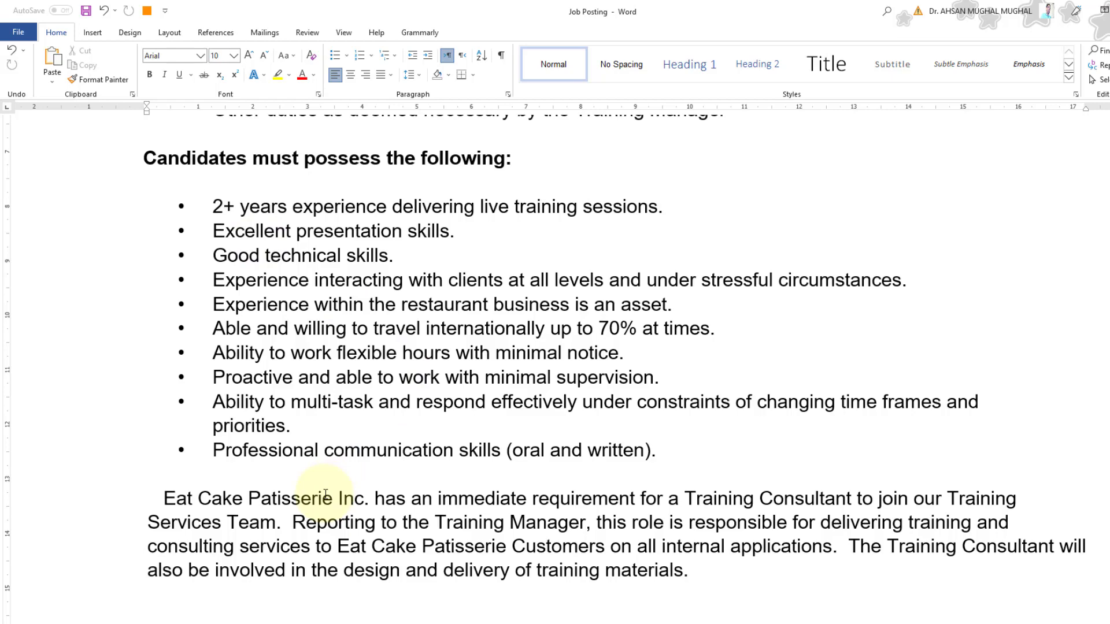
pyautogui.hotkey('ctrl', 'z')
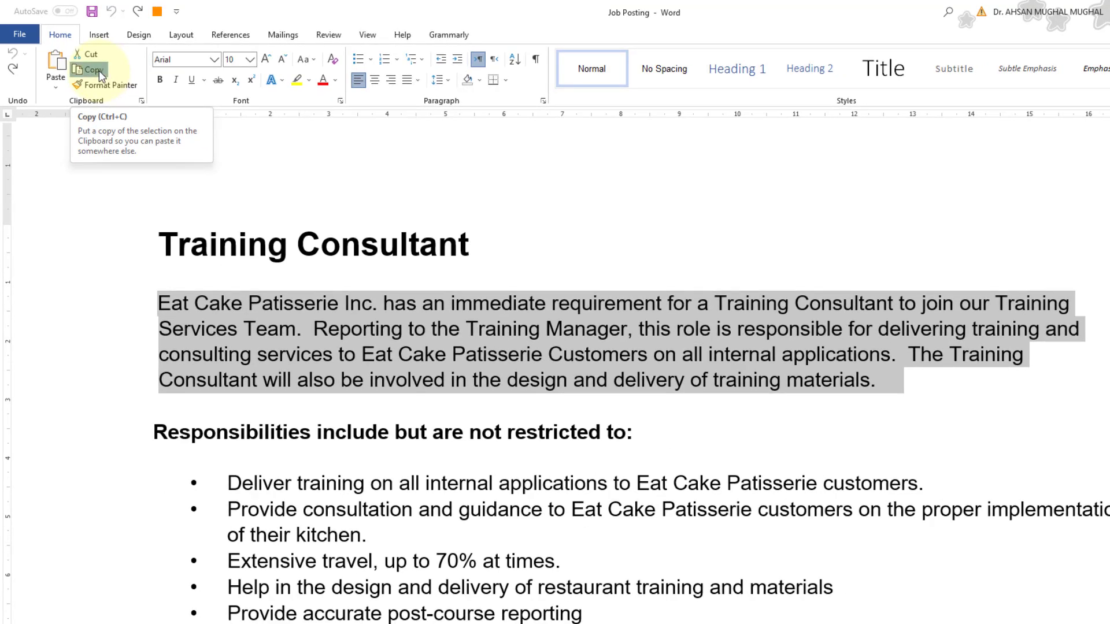
pyautogui.click(98, 70)
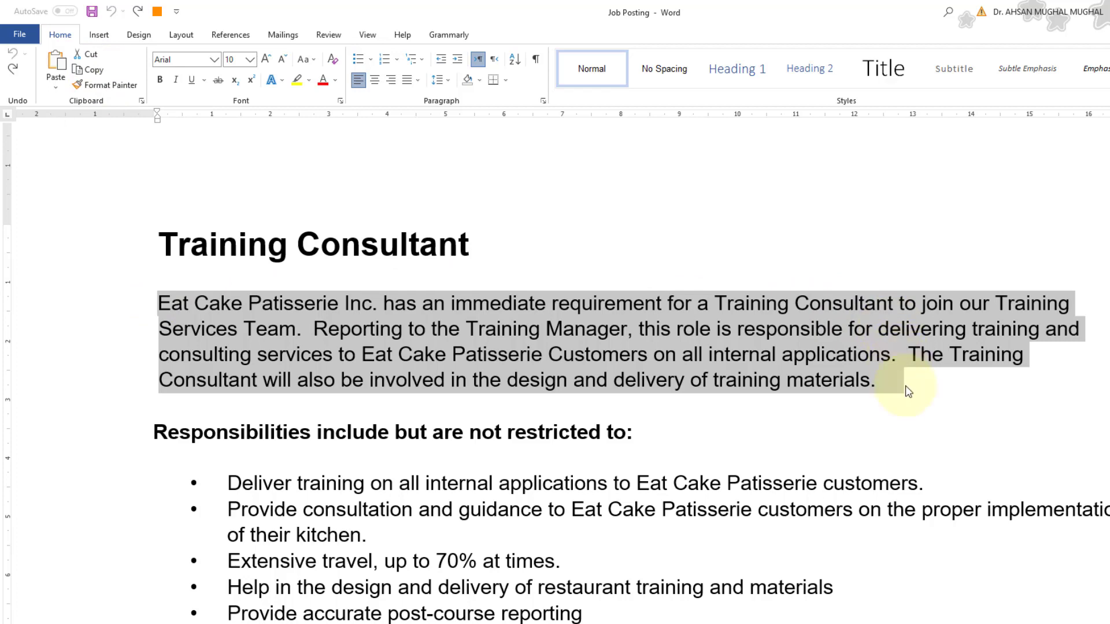
pyautogui.scroll(-8, 279, 451)
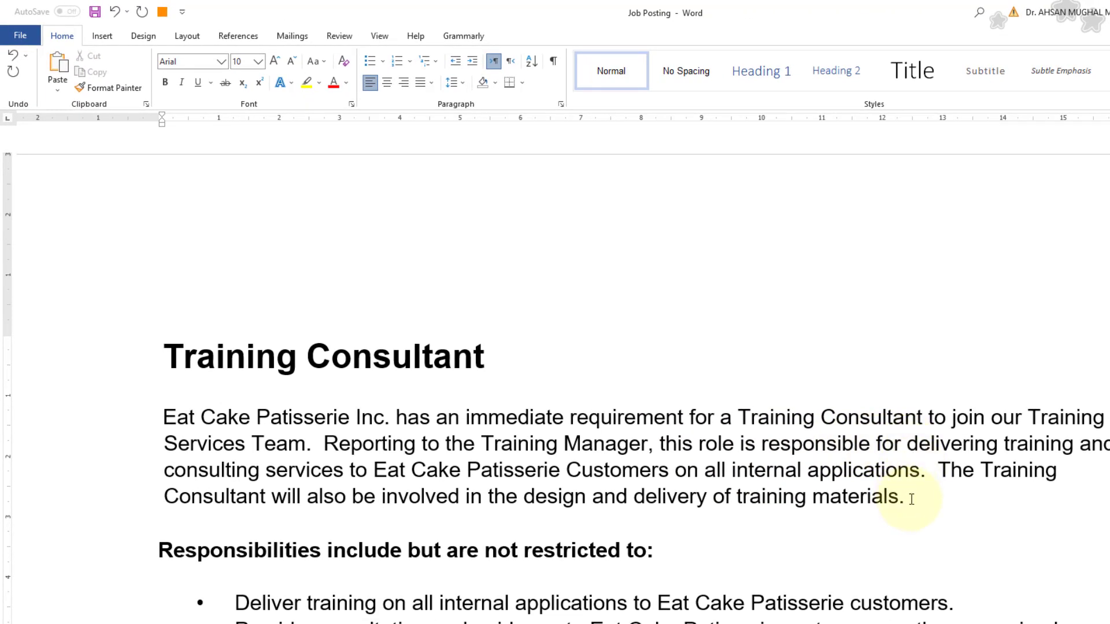
pyautogui.scroll(-7, 912, 500)
pyautogui.scroll(-4, 911, 500)
pyautogui.scroll(-2, 909, 506)
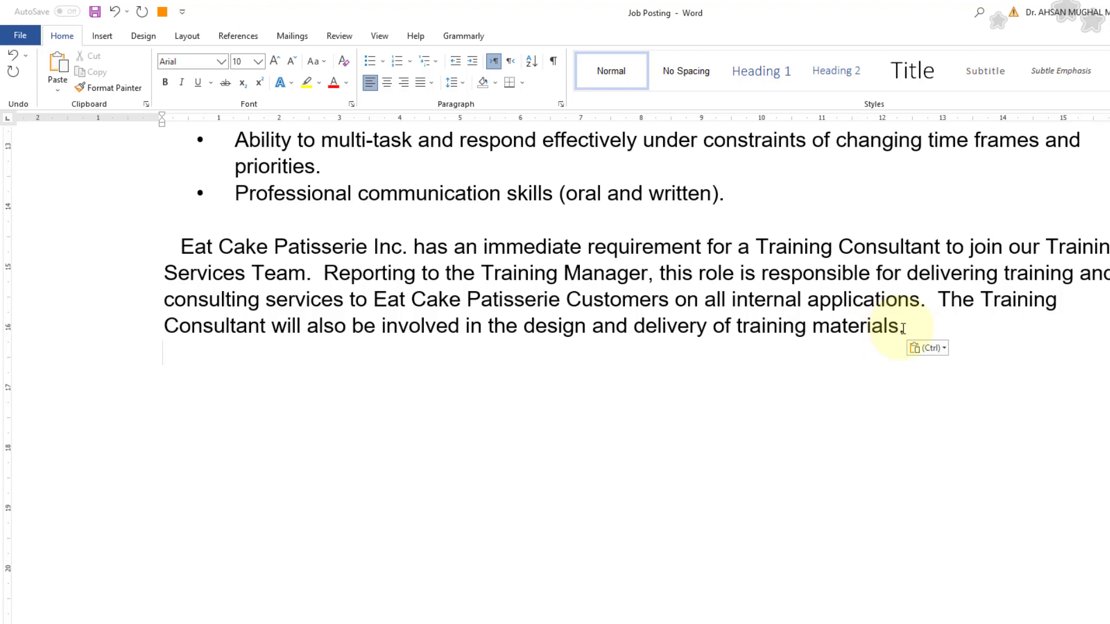
pyautogui.hotkey('ctrl', 'v')
pyautogui.hotkey('ctrl', 'v')
pyautogui.click(57, 68)
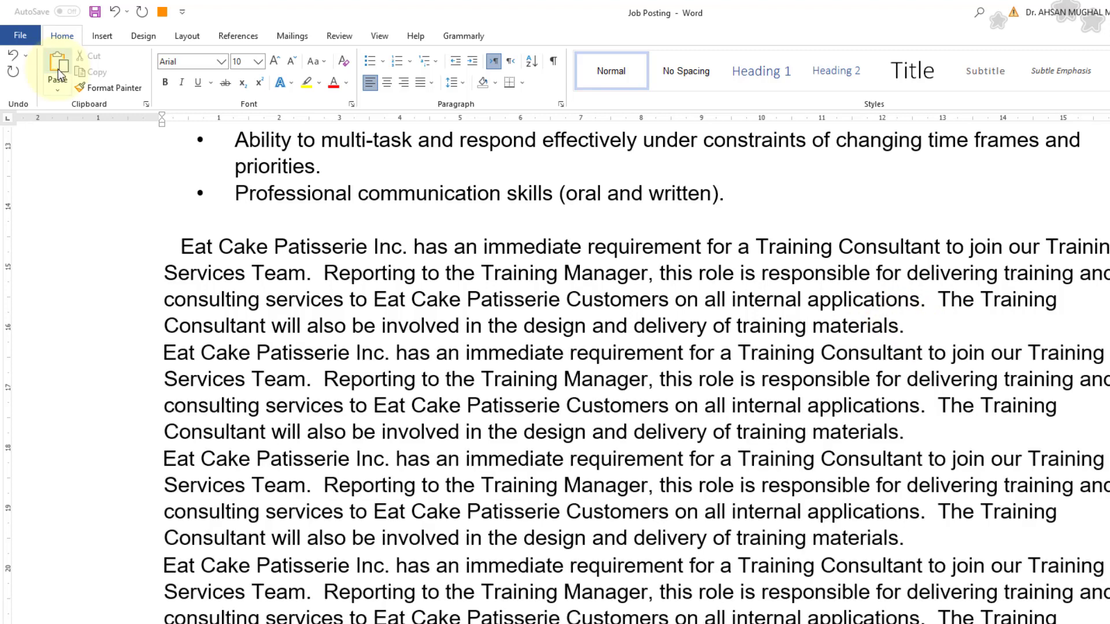
pyautogui.hotkey('ctrl', 'z')
pyautogui.hotkey('ctrl', 'z')
pyautogui.hotkey('ctrl', 'z')
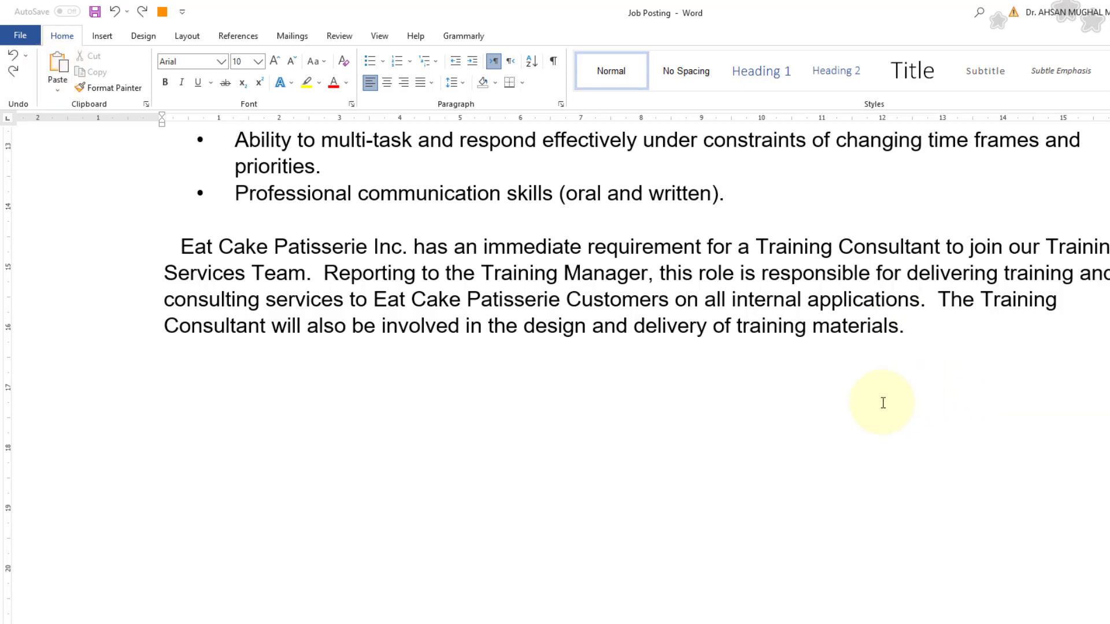
pyautogui.scroll(1, 911, 436)
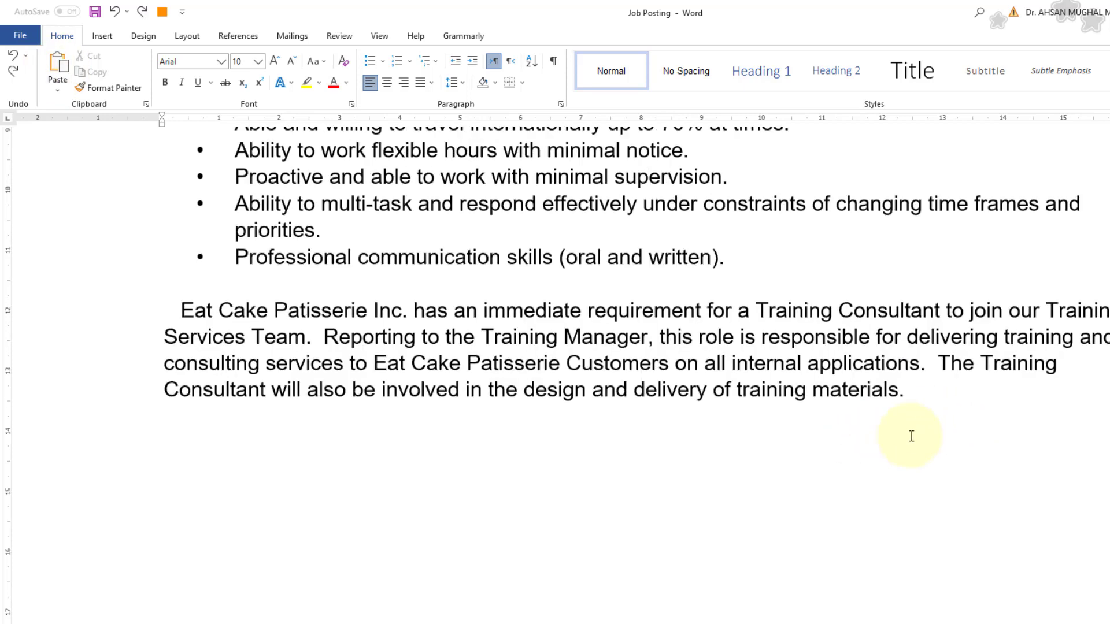
pyautogui.scroll(10, 818, 364)
pyautogui.scroll(2, 818, 365)
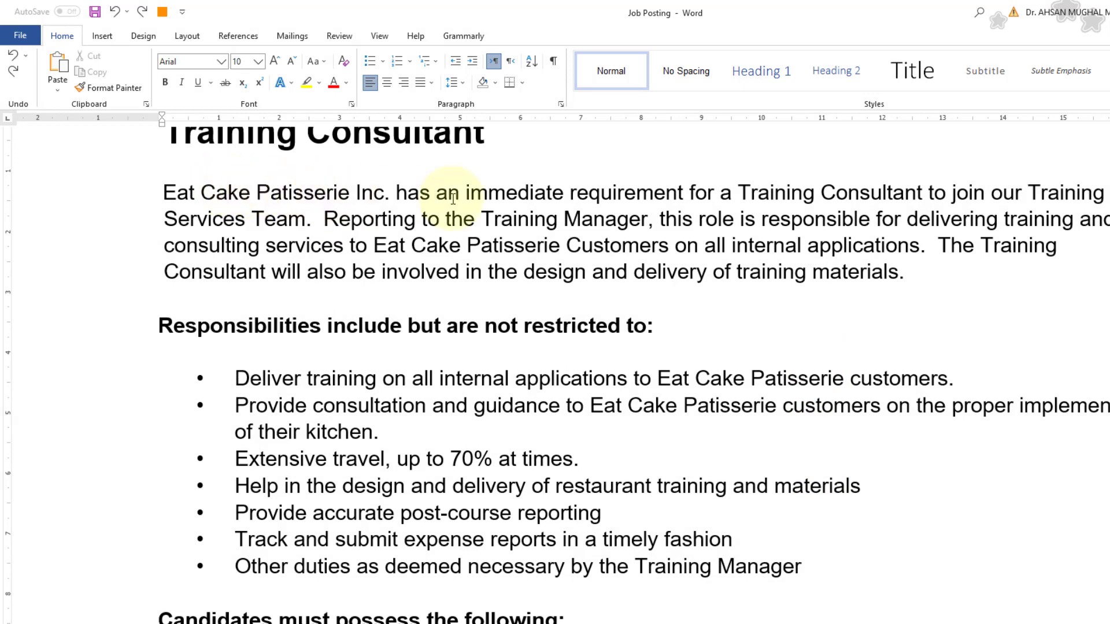
pyautogui.scroll(-8, 718, 370)
pyautogui.scroll(-5, 715, 396)
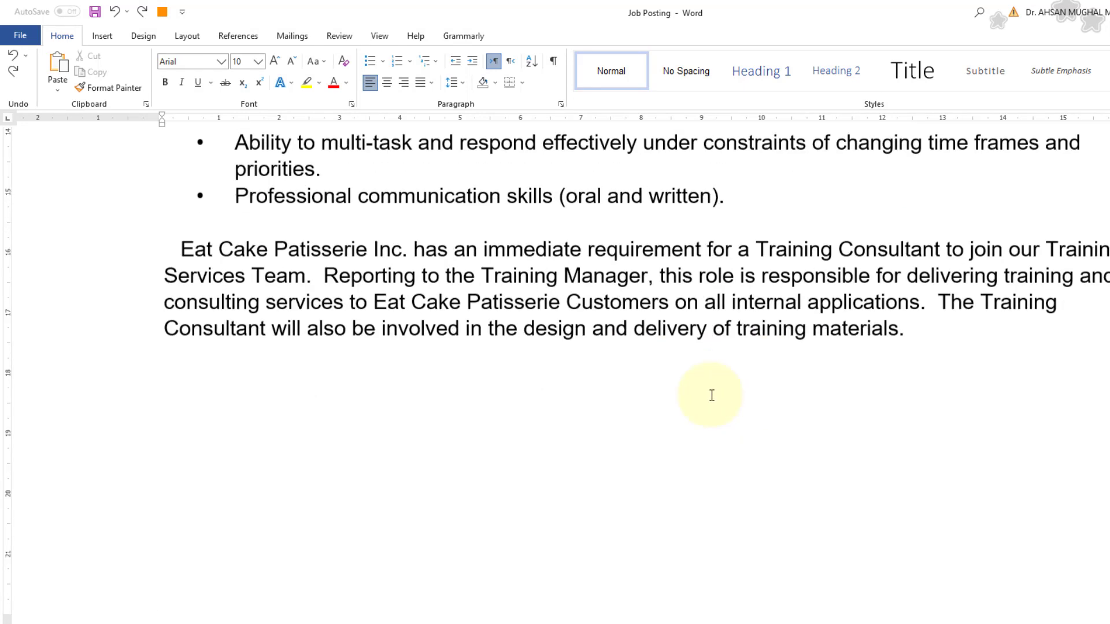
pyautogui.scroll(-1, 711, 396)
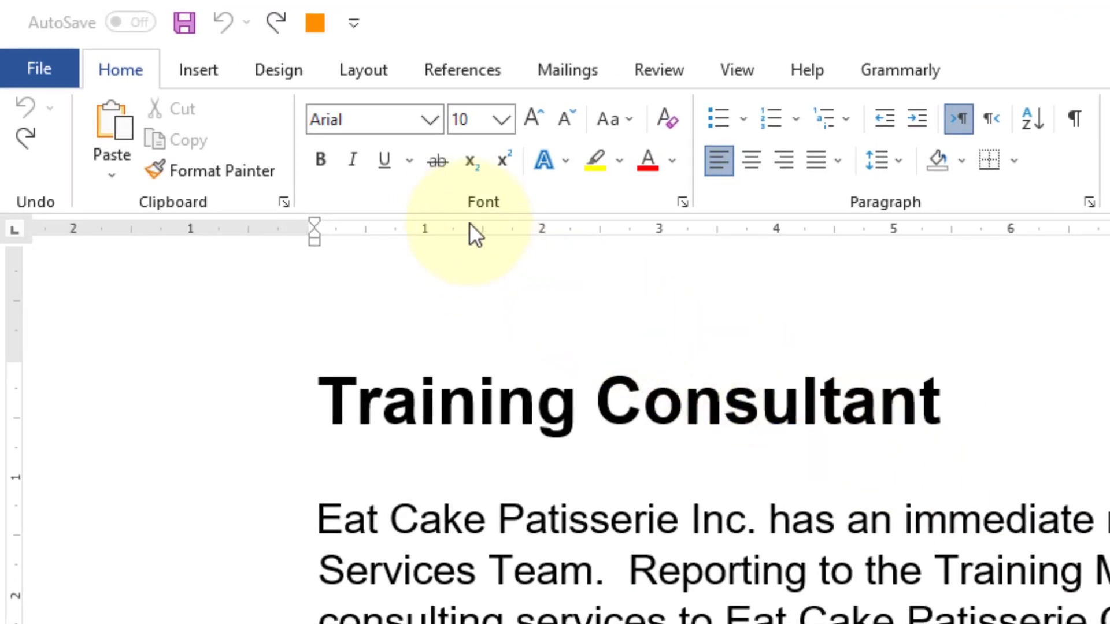
# Select the Eat Cake paragraph and toggle bold on and off, leaving it bold
pyautogui.tripleClick(309, 512)
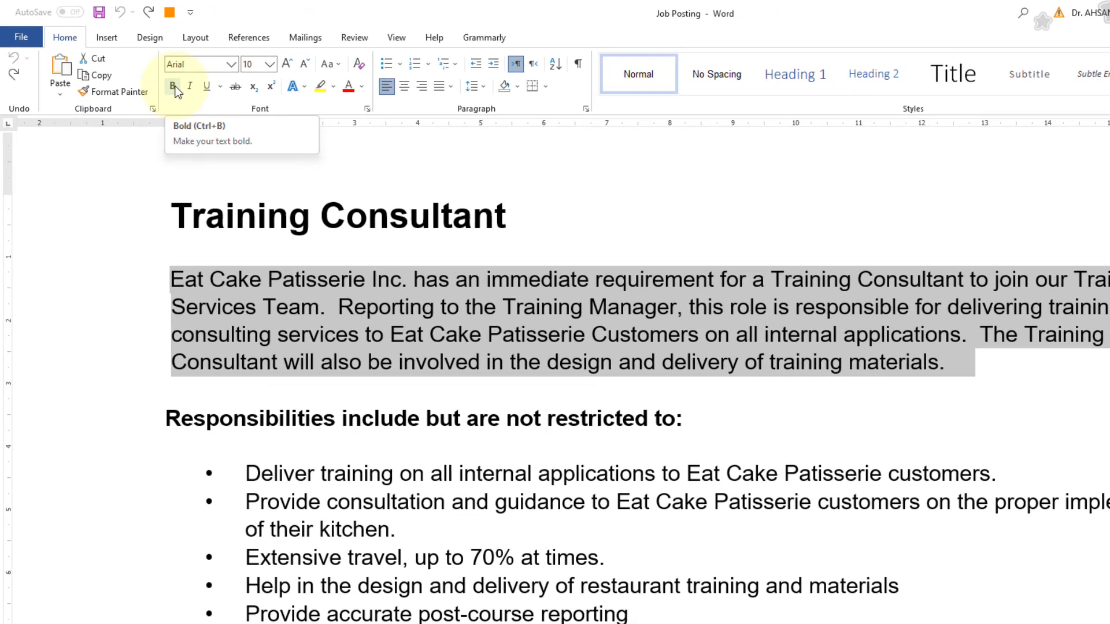
pyautogui.click(173, 87)
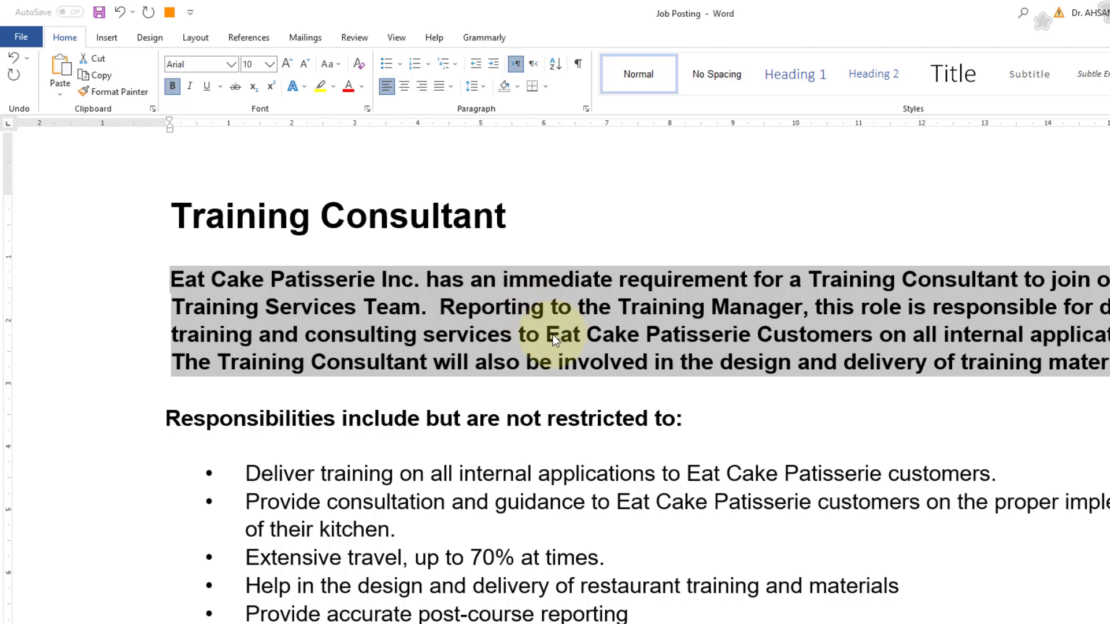
pyautogui.click(172, 87)
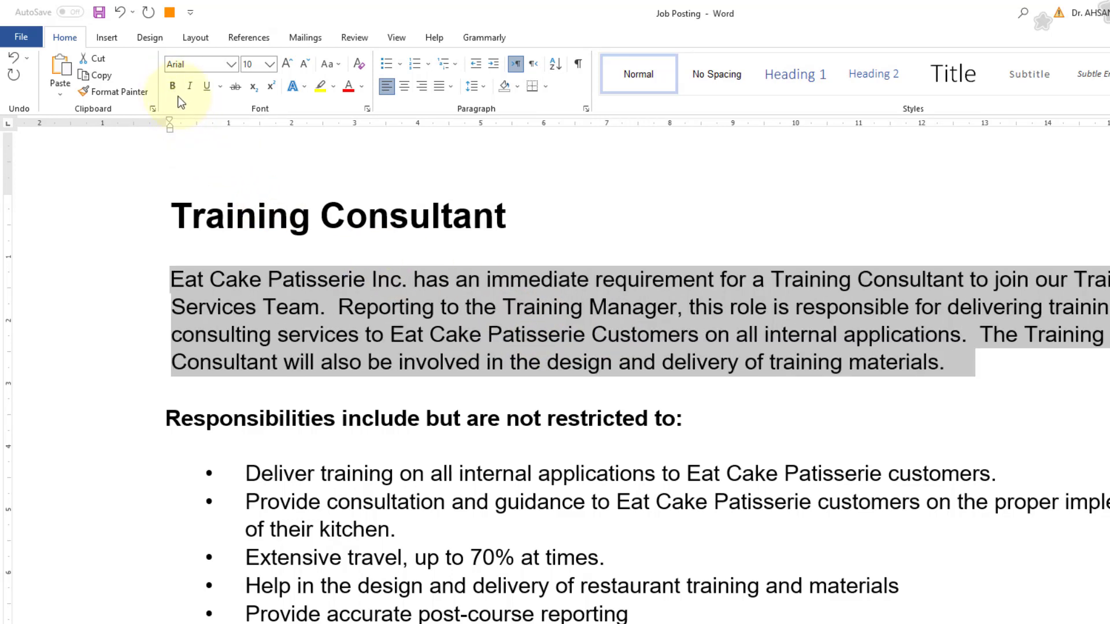
pyautogui.click(173, 86)
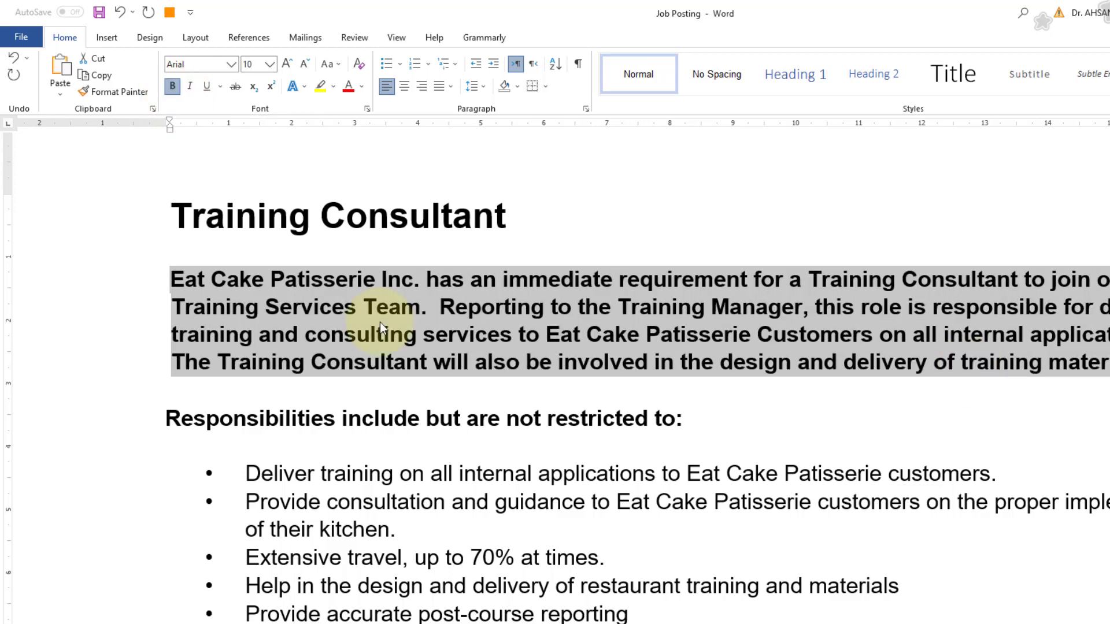
pyautogui.click(173, 86)
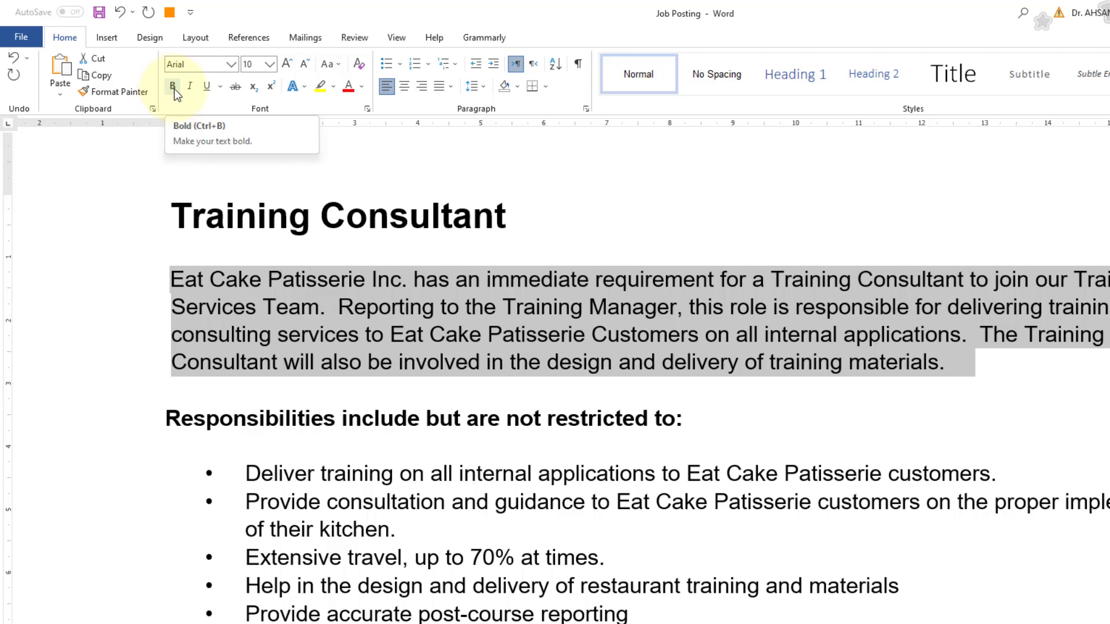
pyautogui.click(175, 86)
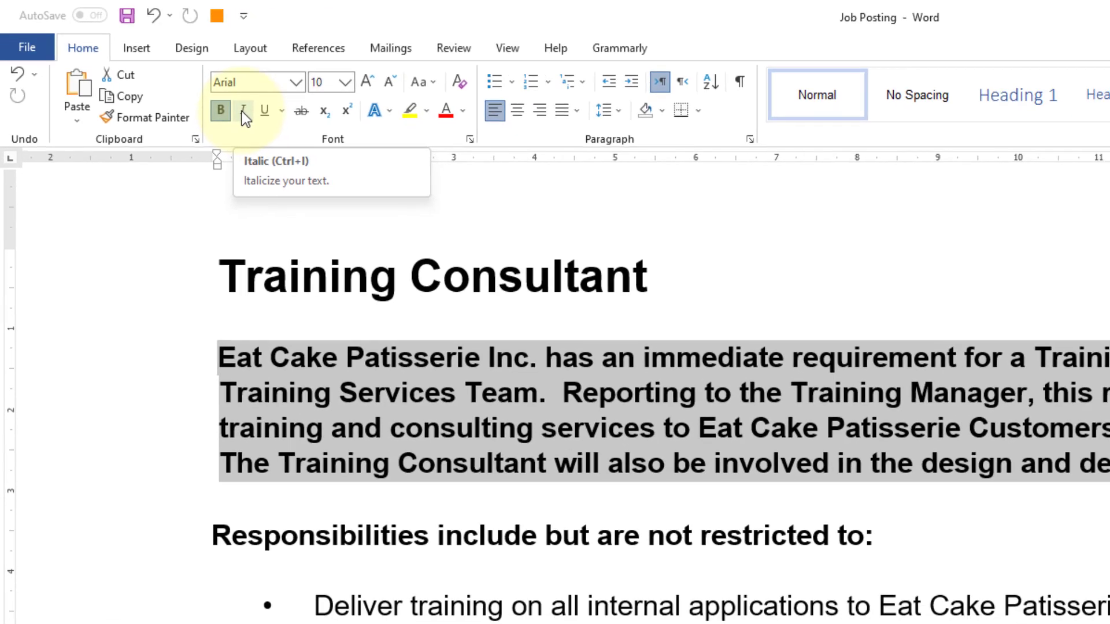
# Italicise the paragraph, apply a single underline, then remove the underline again
pyautogui.click(234, 108)
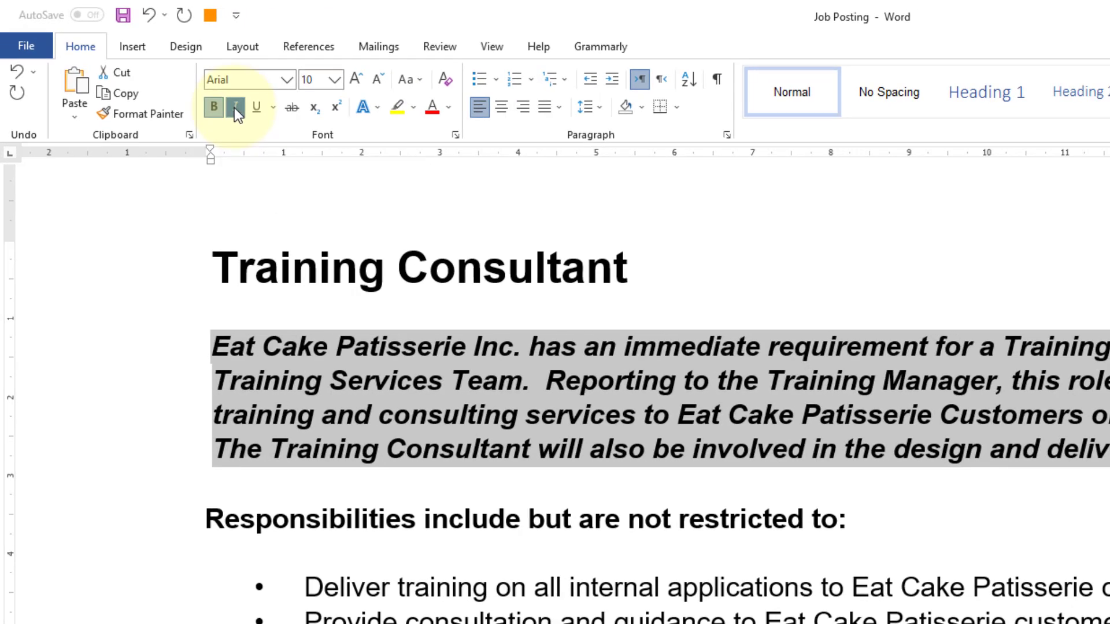
pyautogui.click(272, 108)
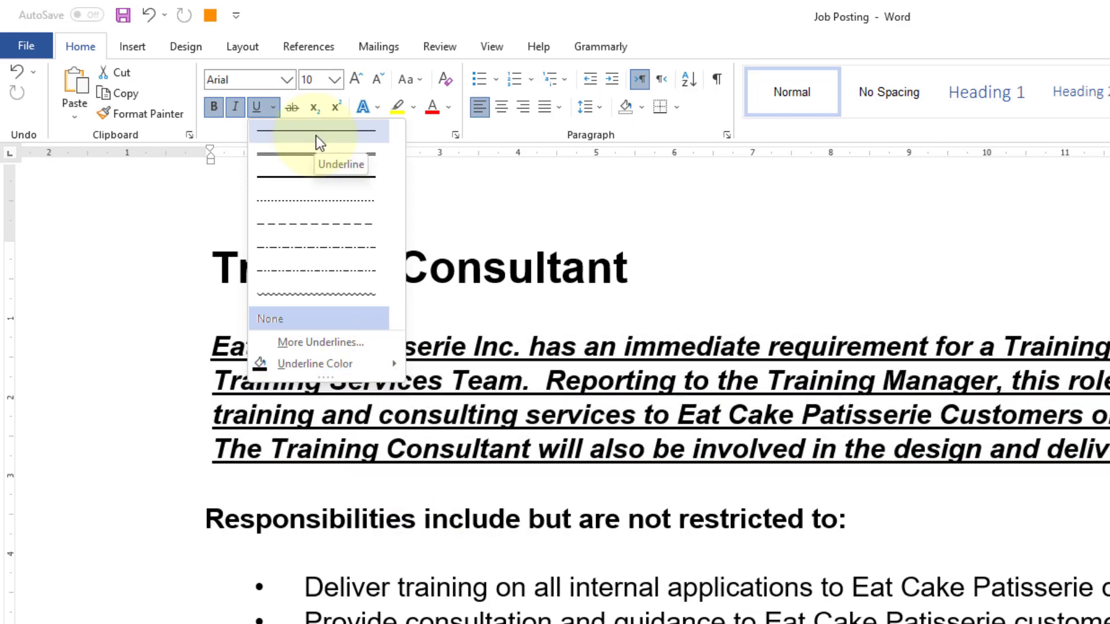
pyautogui.click(316, 135)
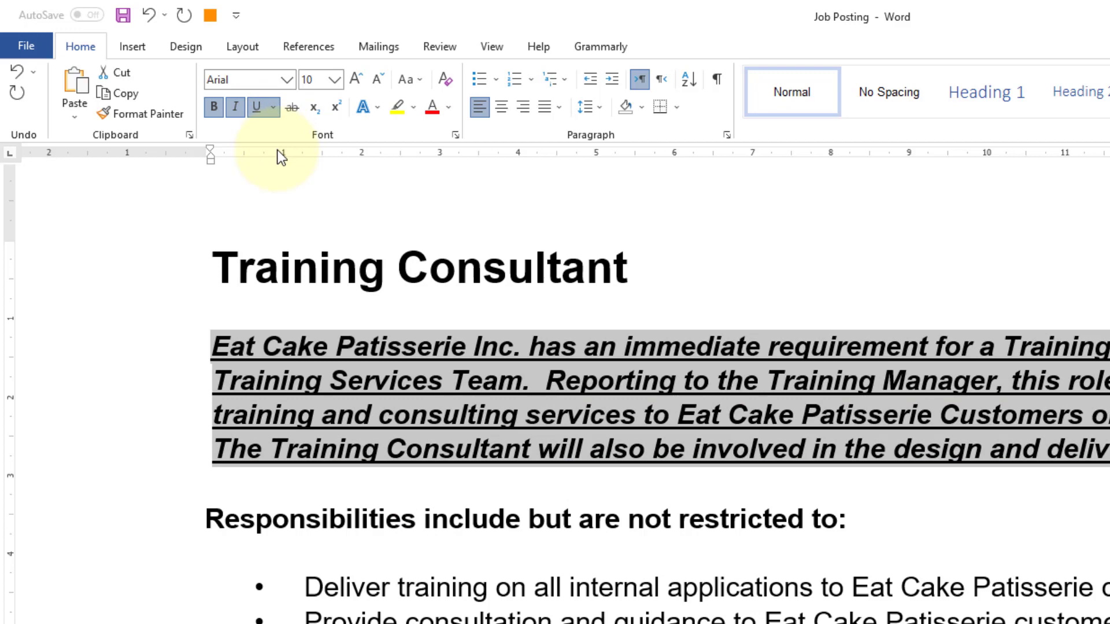
pyautogui.click(258, 108)
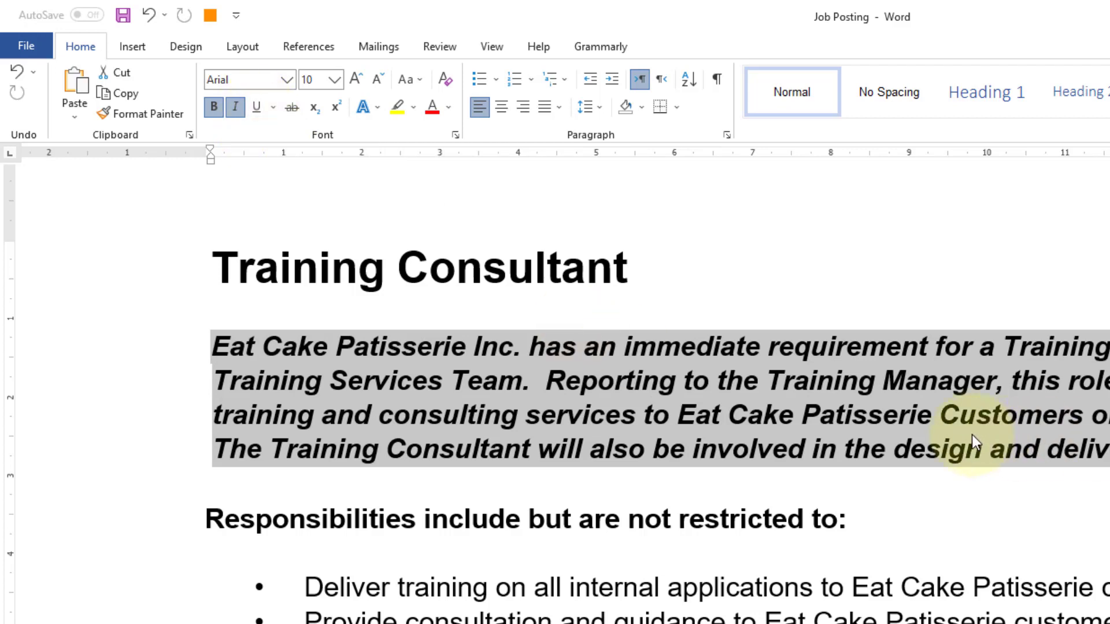
# Toggle strikethrough off again and apply the Fill: Black, Text color 1; Shadow text effect
pyautogui.click(293, 113)
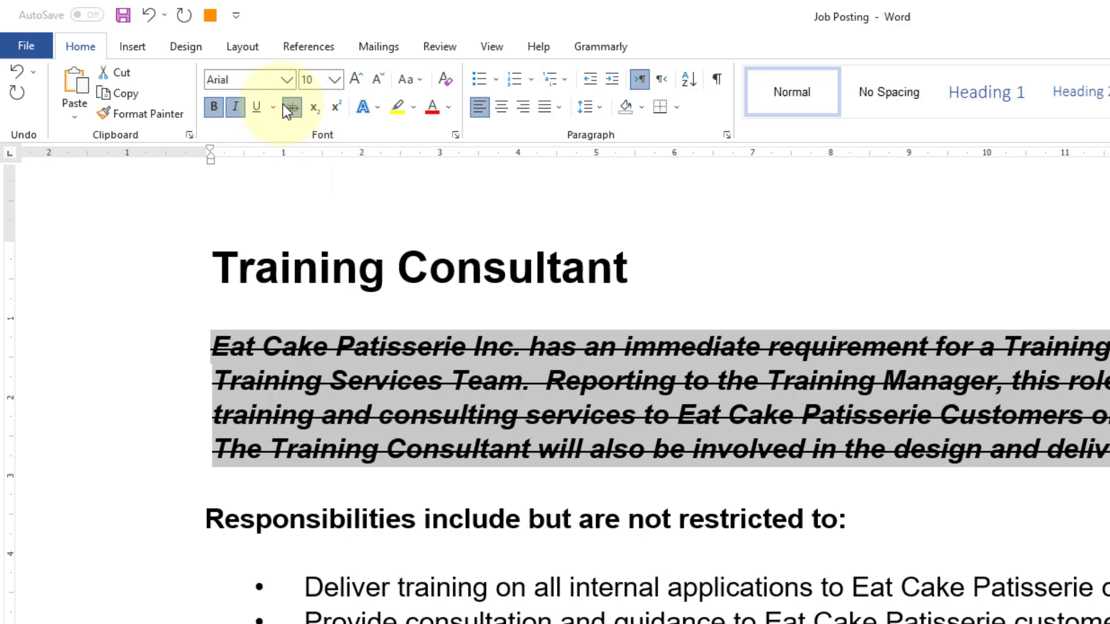
pyautogui.click(293, 109)
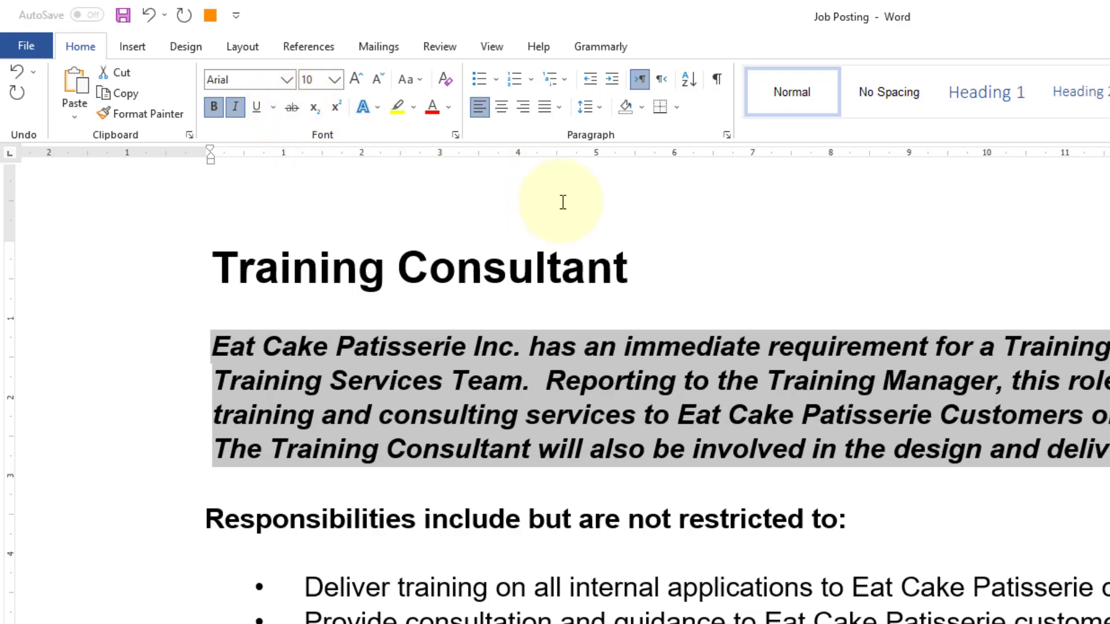
pyautogui.click(365, 110)
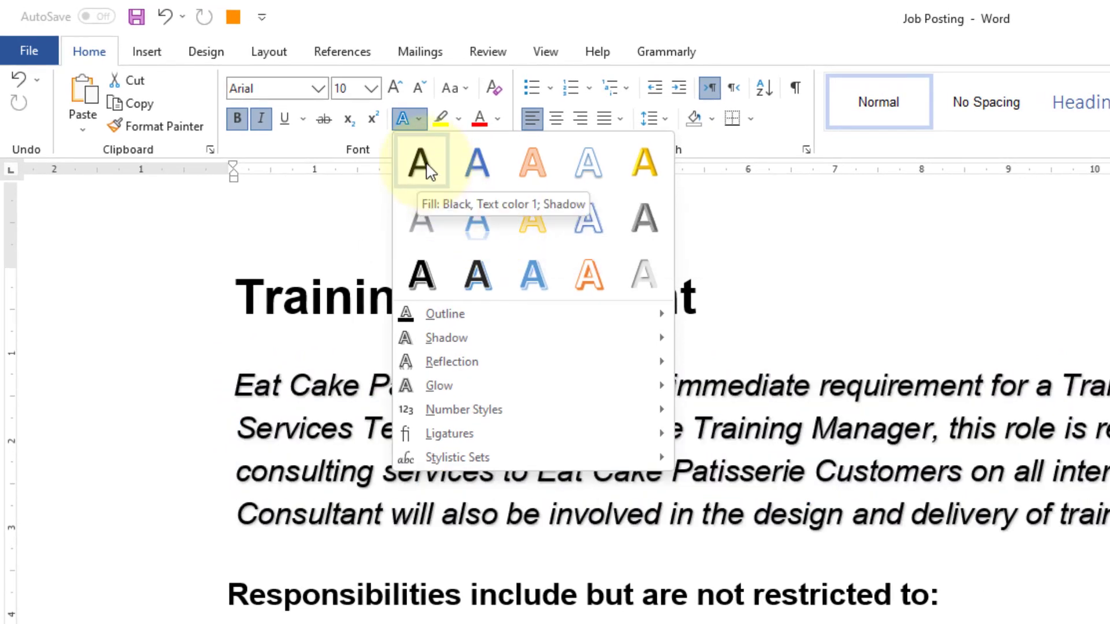
pyautogui.click(422, 165)
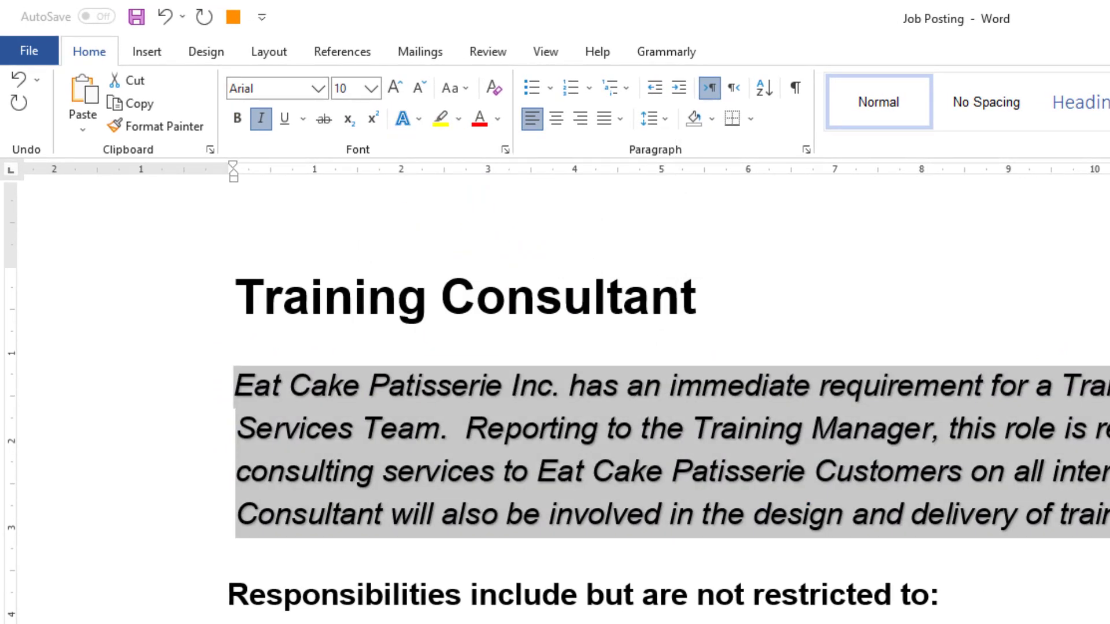
# Leave the paragraph with no highlight colour and bring up the font colour palette
pyautogui.click(459, 120)
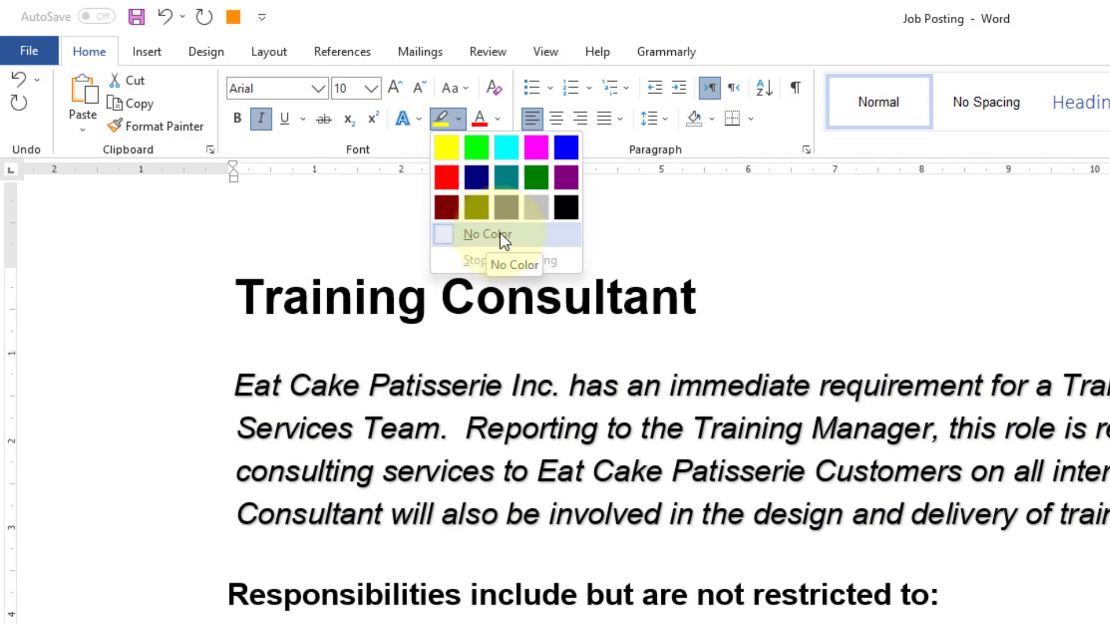
pyautogui.click(505, 240)
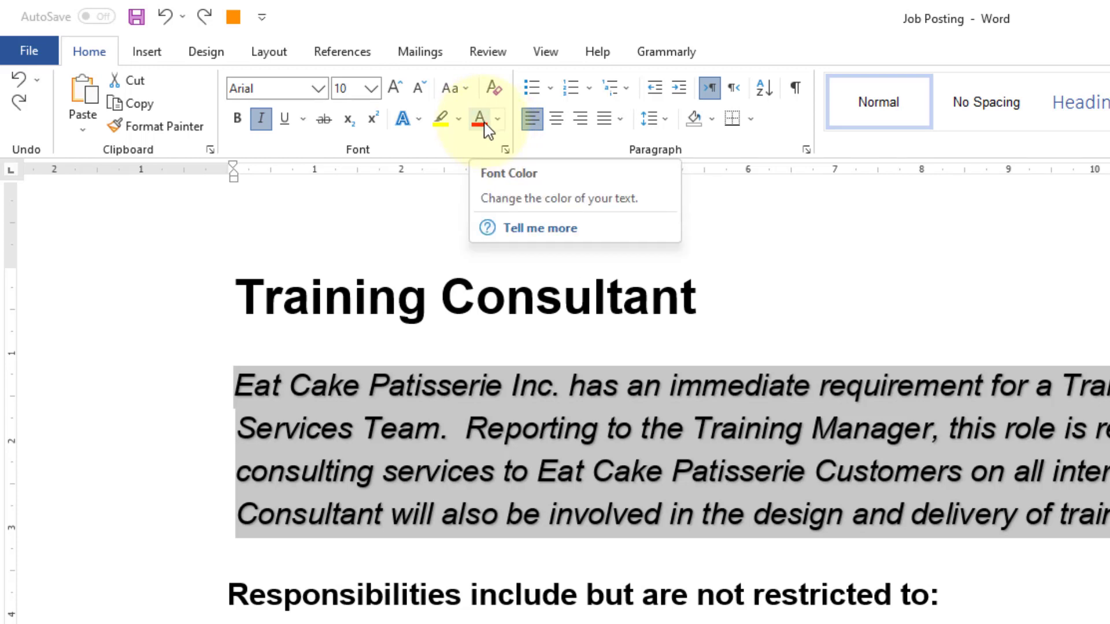
pyautogui.click(495, 124)
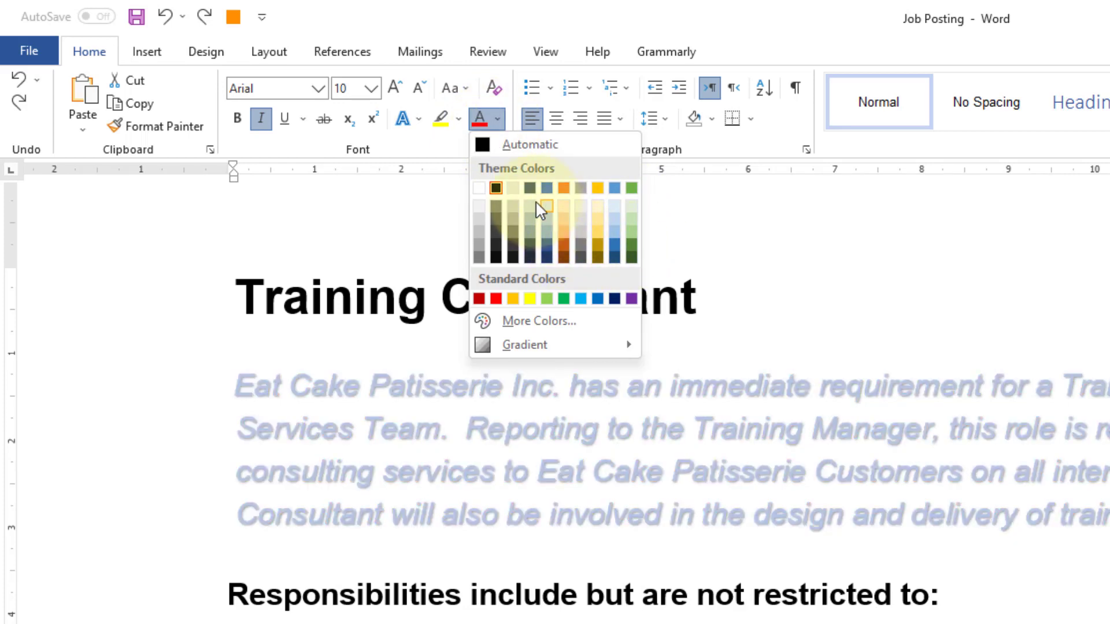
# Keep the text black and switch the paragraph to lowercase, then UPPERCASE
pyautogui.click(486, 144)
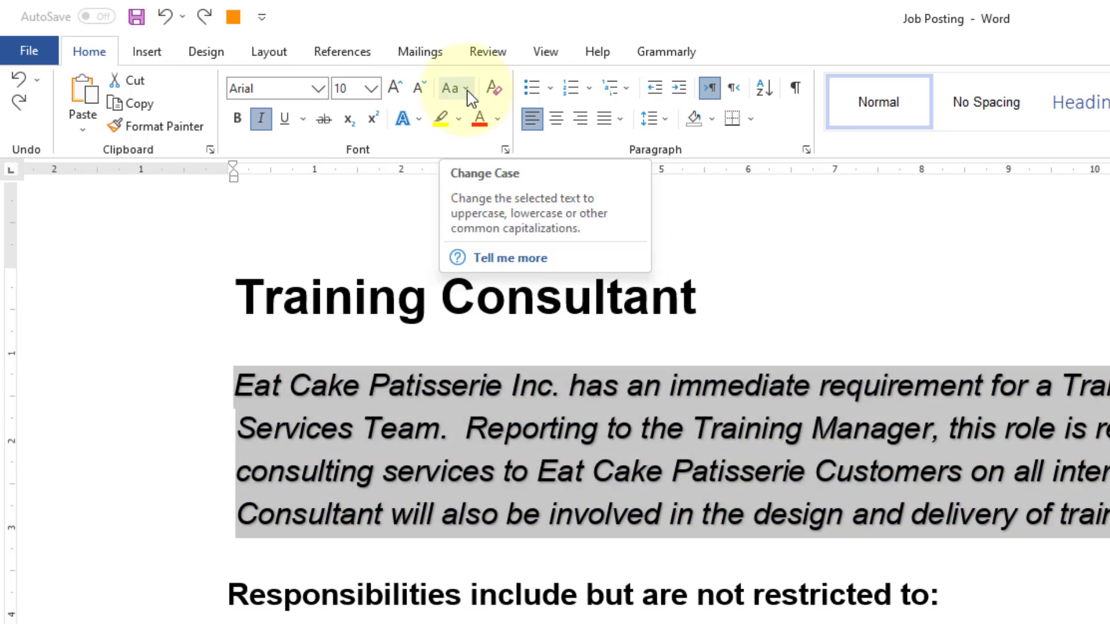
pyautogui.click(465, 90)
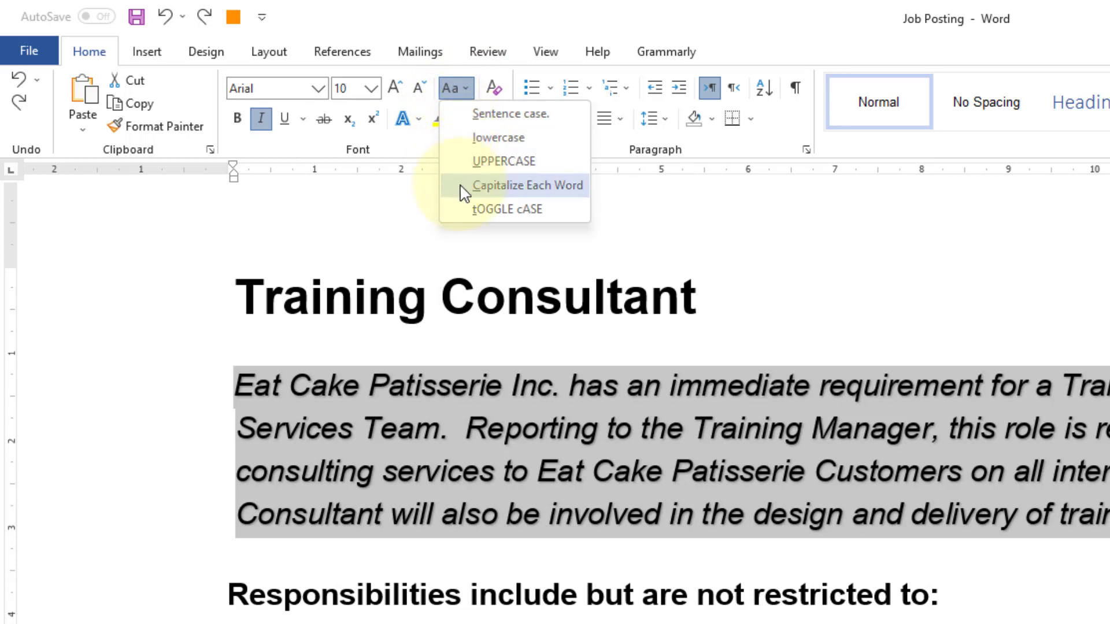
pyautogui.click(469, 139)
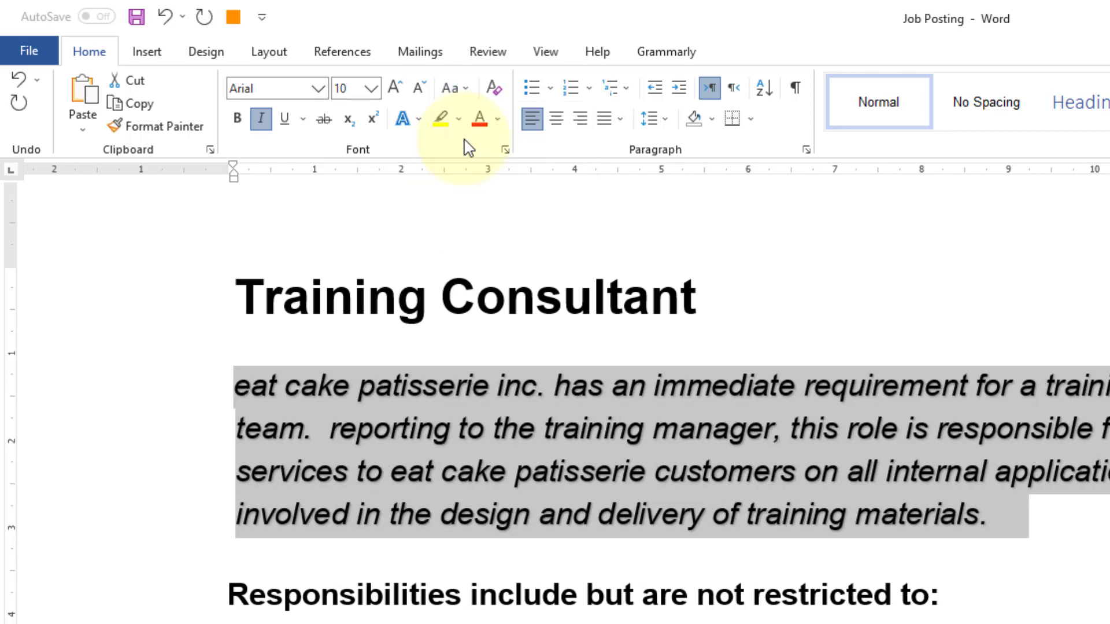
pyautogui.click(465, 89)
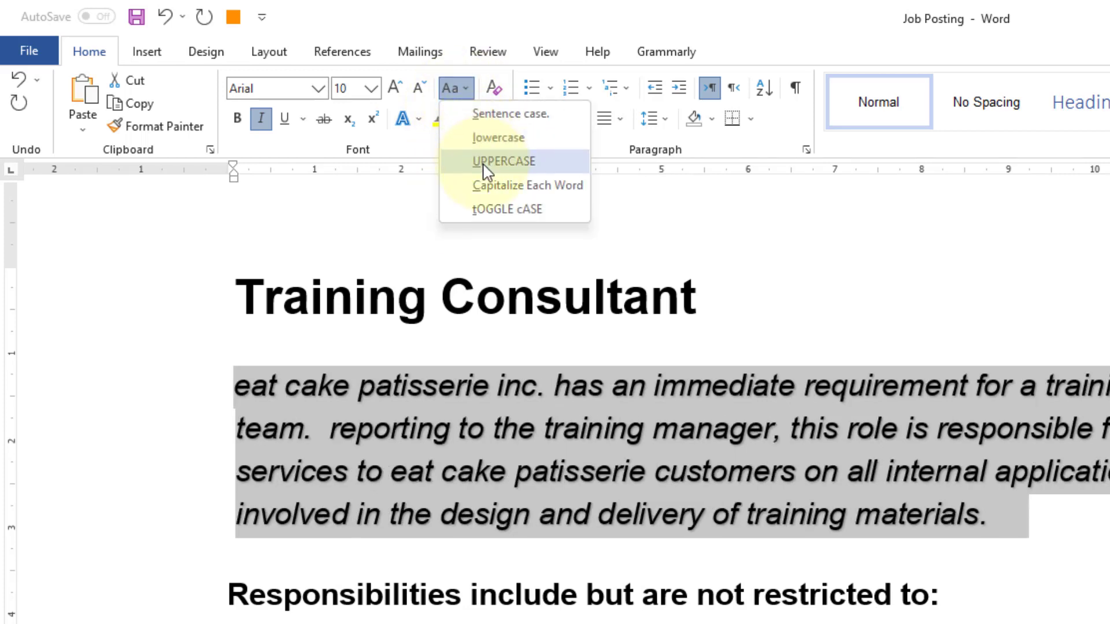
pyautogui.click(485, 163)
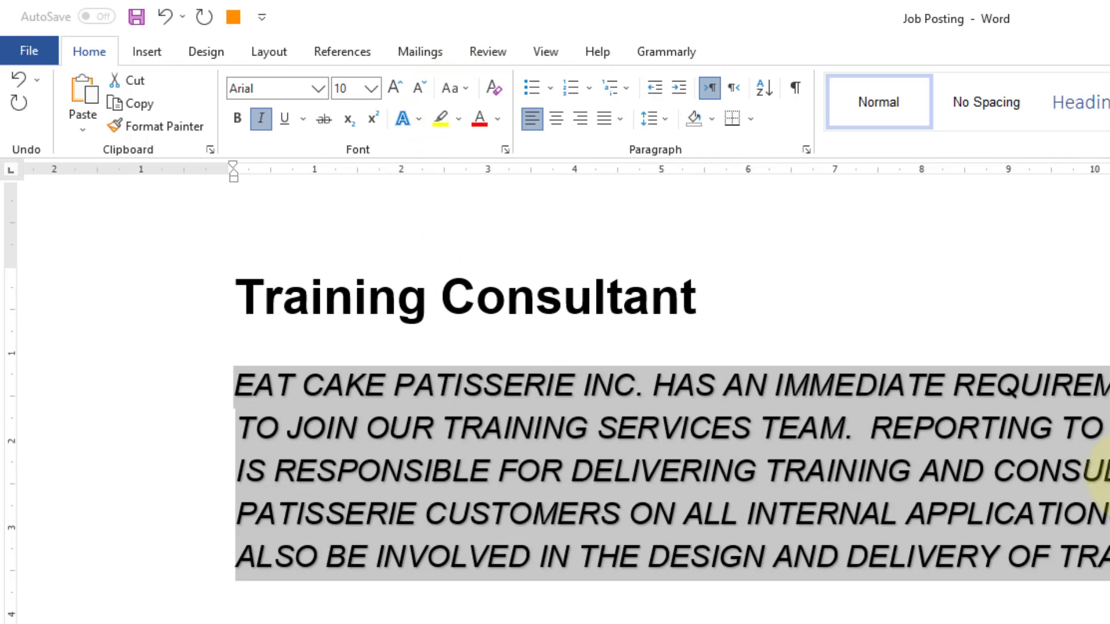
# Try Capitalize Each Word and tOGGLE cASE, finishing with Sentence case
pyautogui.click(455, 89)
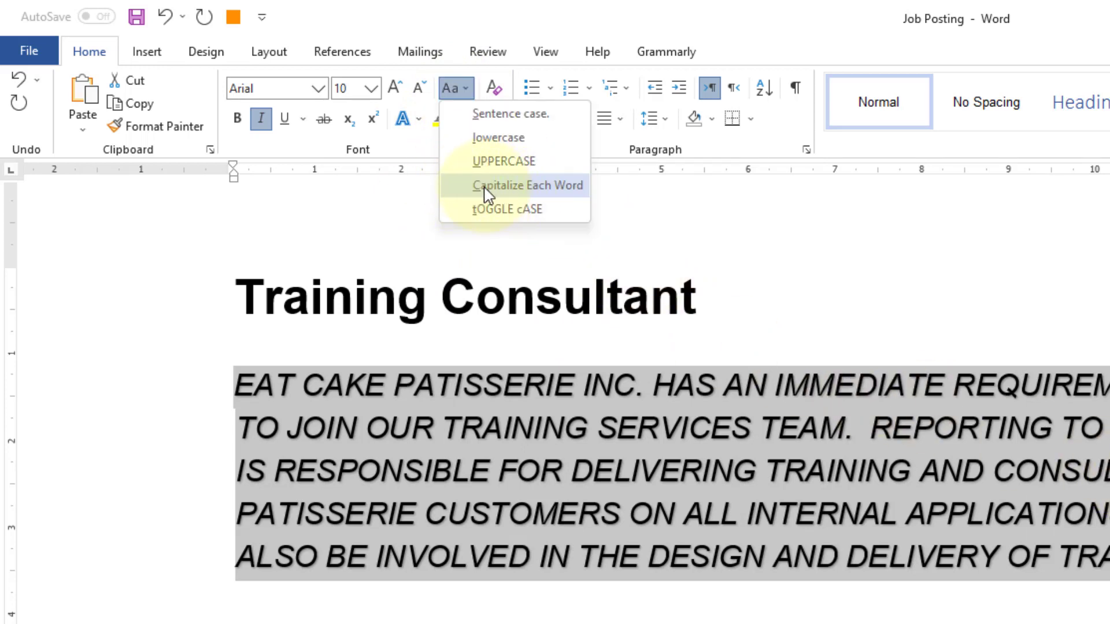
pyautogui.click(527, 185)
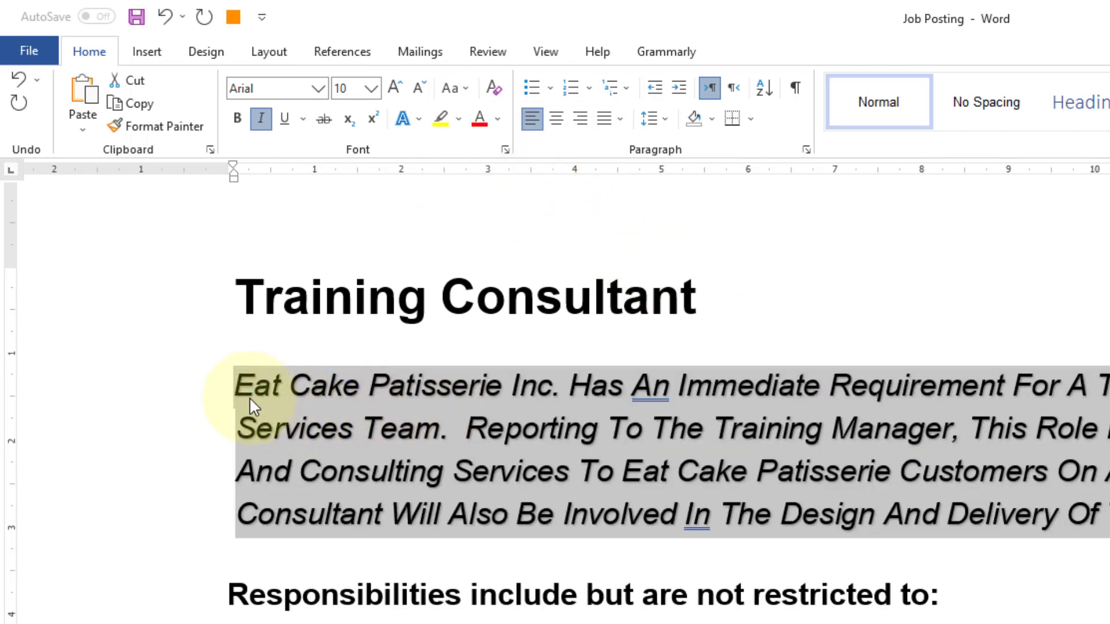
pyautogui.click(455, 88)
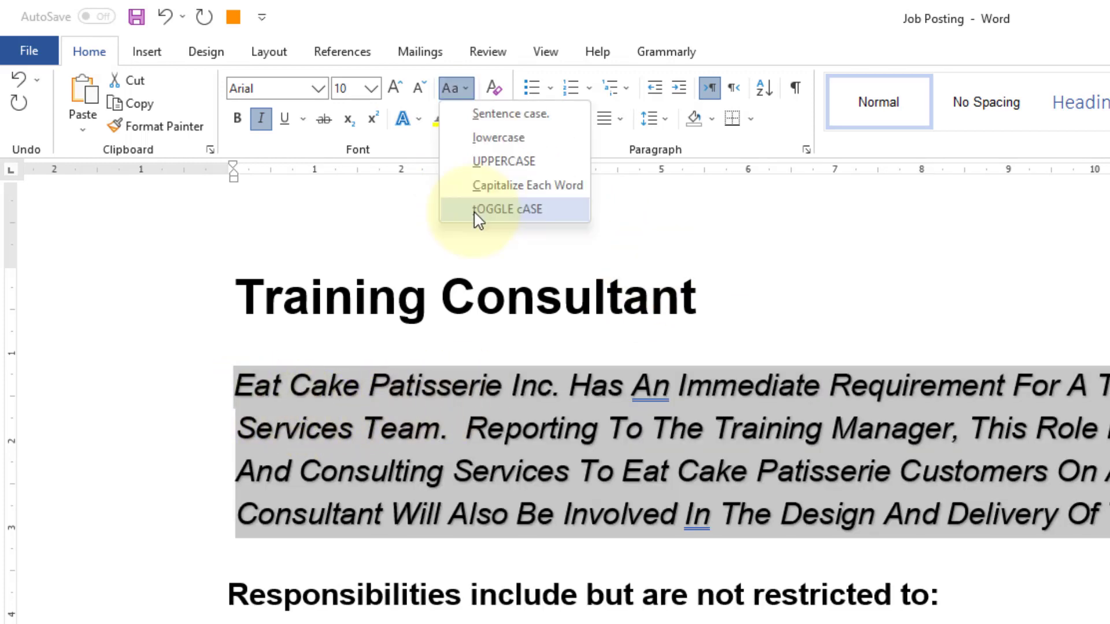
pyautogui.click(477, 209)
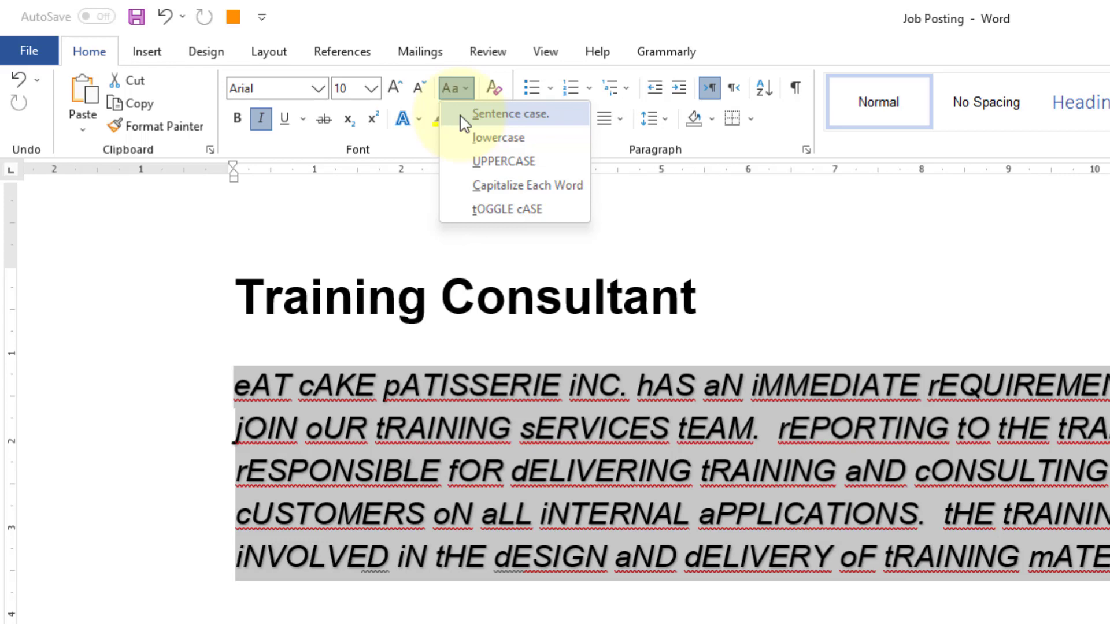
pyautogui.click(510, 114)
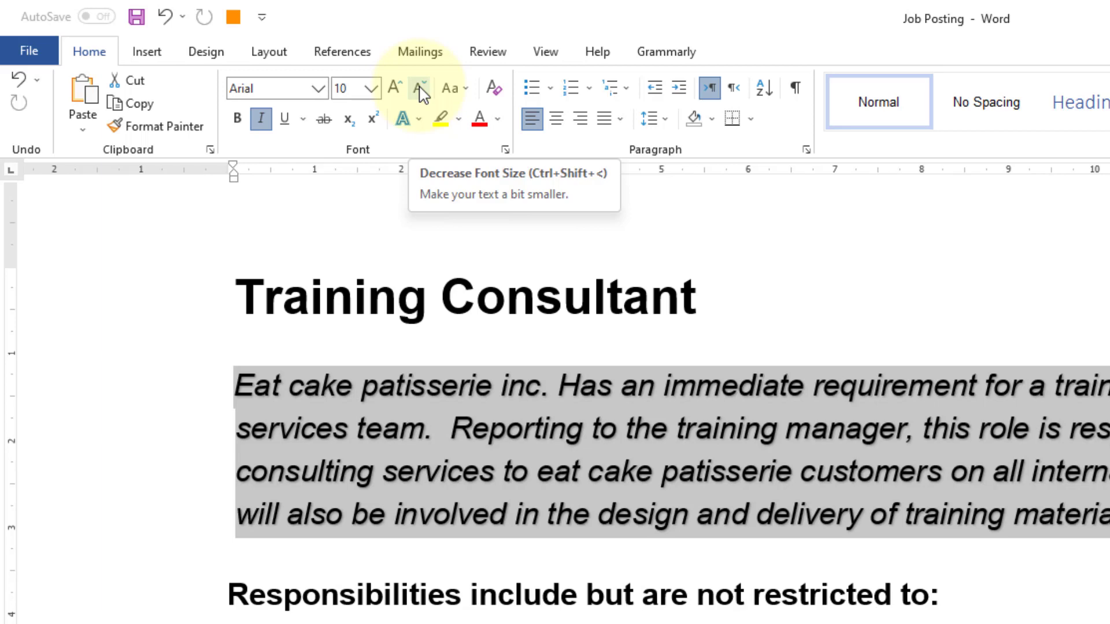
# Shrink the paragraph's font size three steps, then enlarge it several steps
pyautogui.click(420, 90)
pyautogui.click(421, 90)
pyautogui.click(420, 90)
pyautogui.click(421, 90)
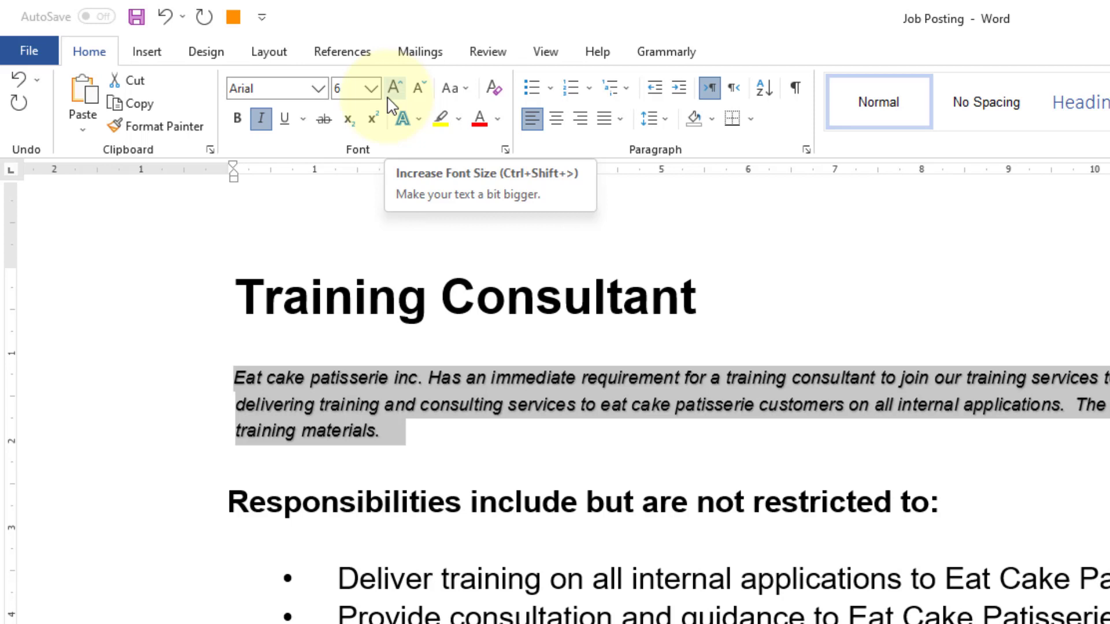
pyautogui.click(393, 89)
pyautogui.click(395, 90)
pyautogui.click(395, 90)
pyautogui.click(394, 90)
pyautogui.click(394, 90)
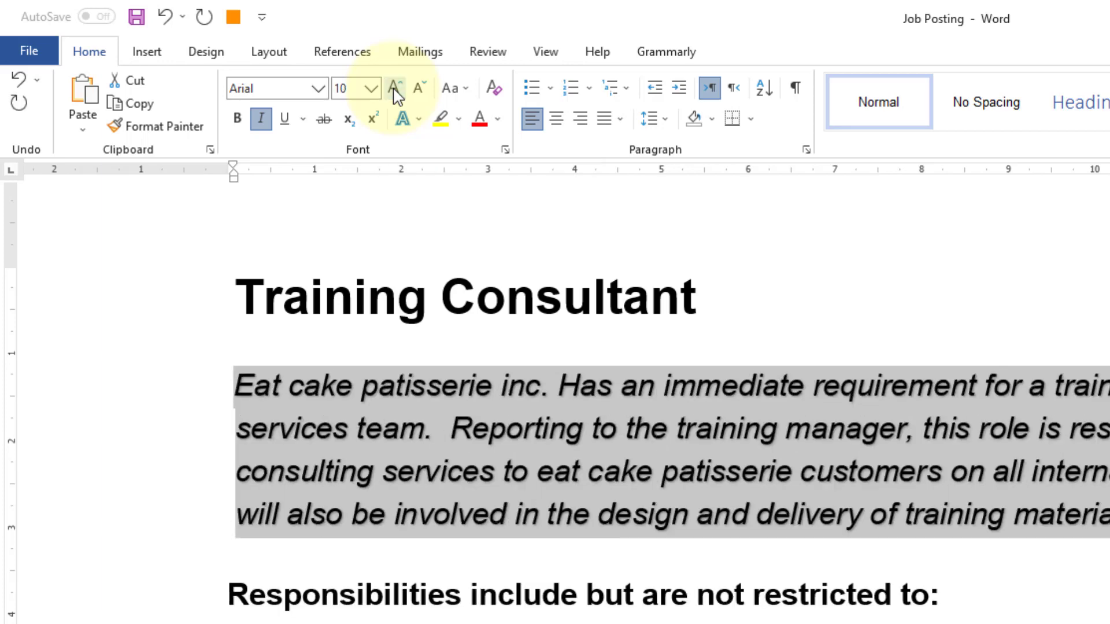
pyautogui.click(395, 89)
pyautogui.click(395, 90)
# Step the paragraph size down to 11, then 10 pt, and check the font size list
pyautogui.click(415, 89)
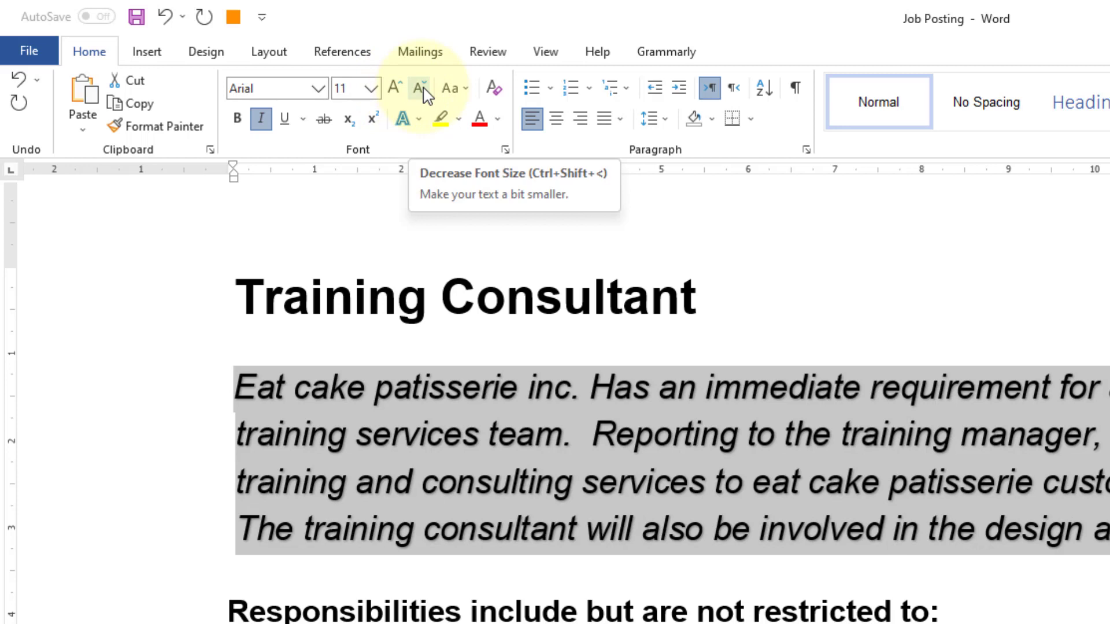
pyautogui.click(420, 90)
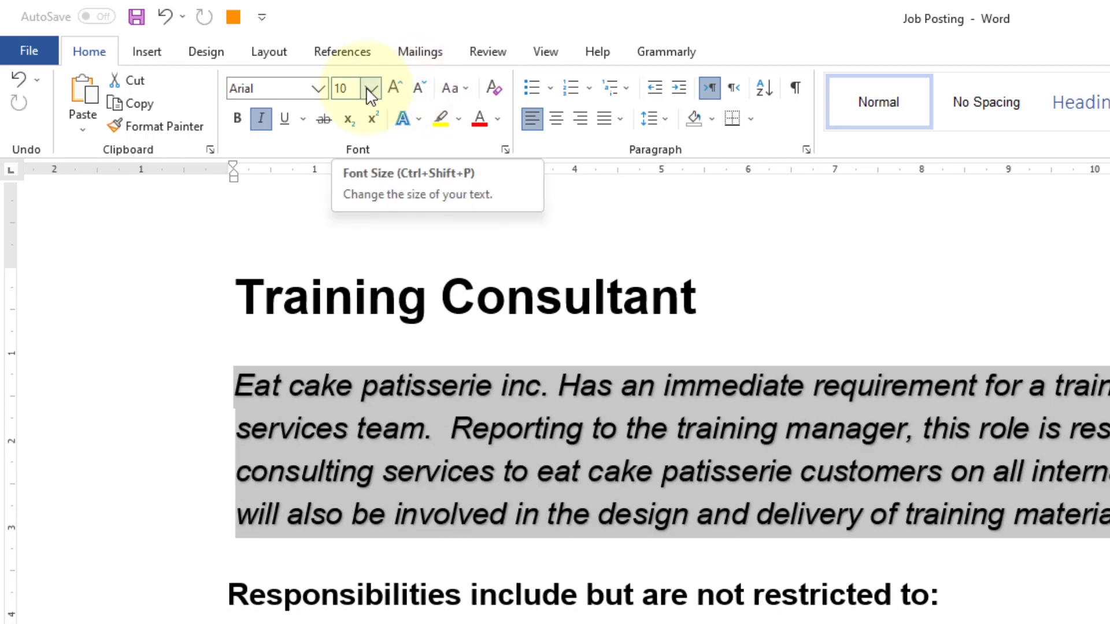
pyautogui.click(371, 90)
pyautogui.click(369, 89)
pyautogui.click(369, 90)
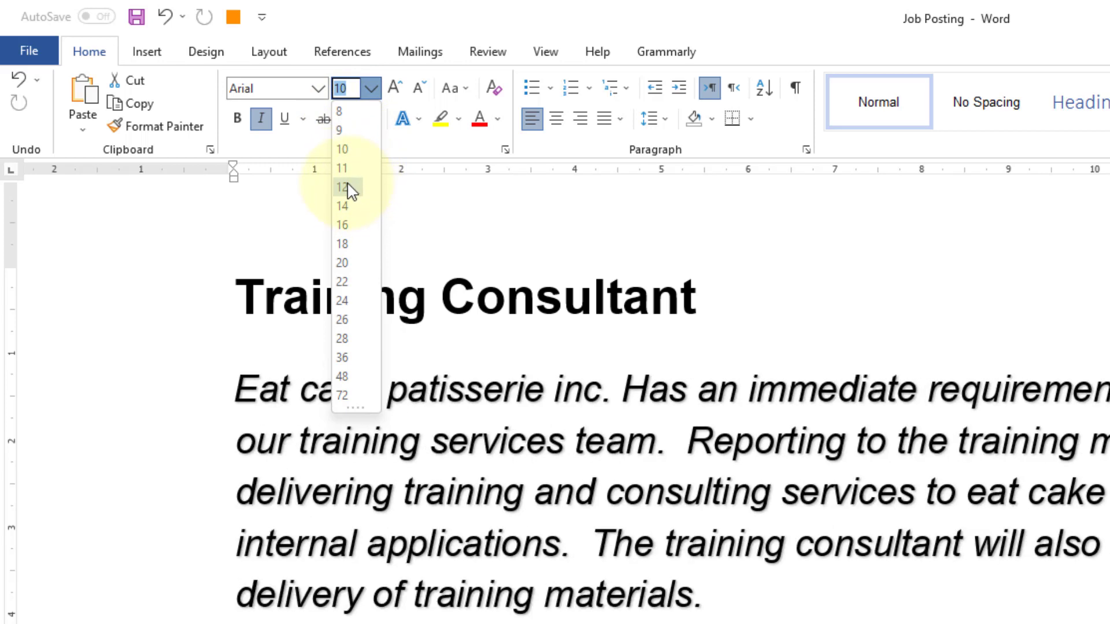
# Try 13 pt and 13.5 pt on the opening paragraph, then settle on 12 pt
pyautogui.write('13')
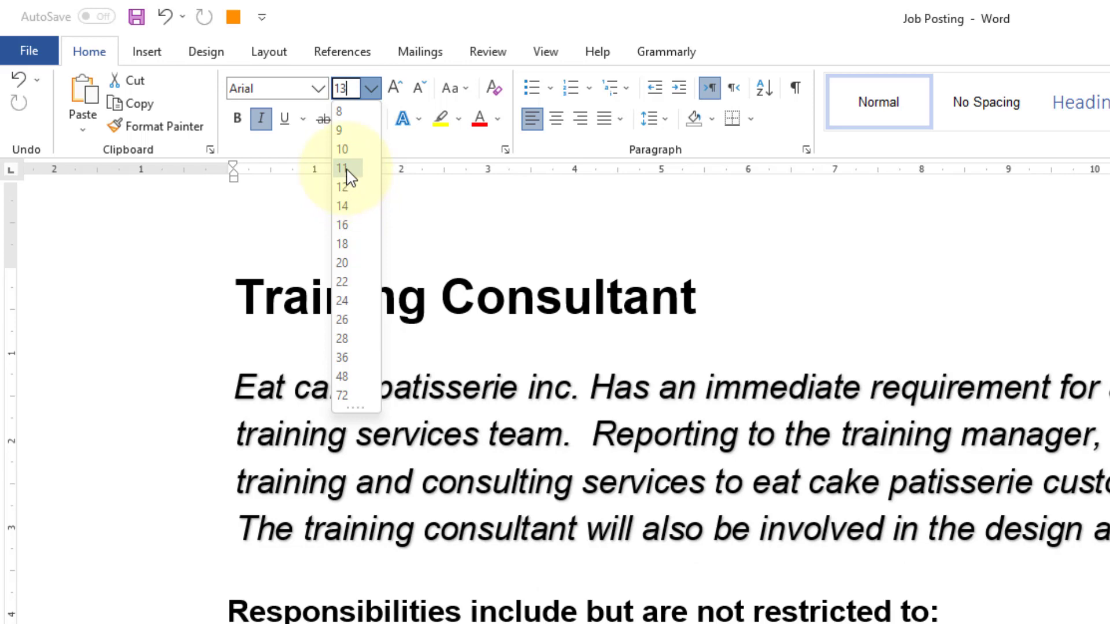
pyautogui.press('Return')
pyautogui.click(370, 90)
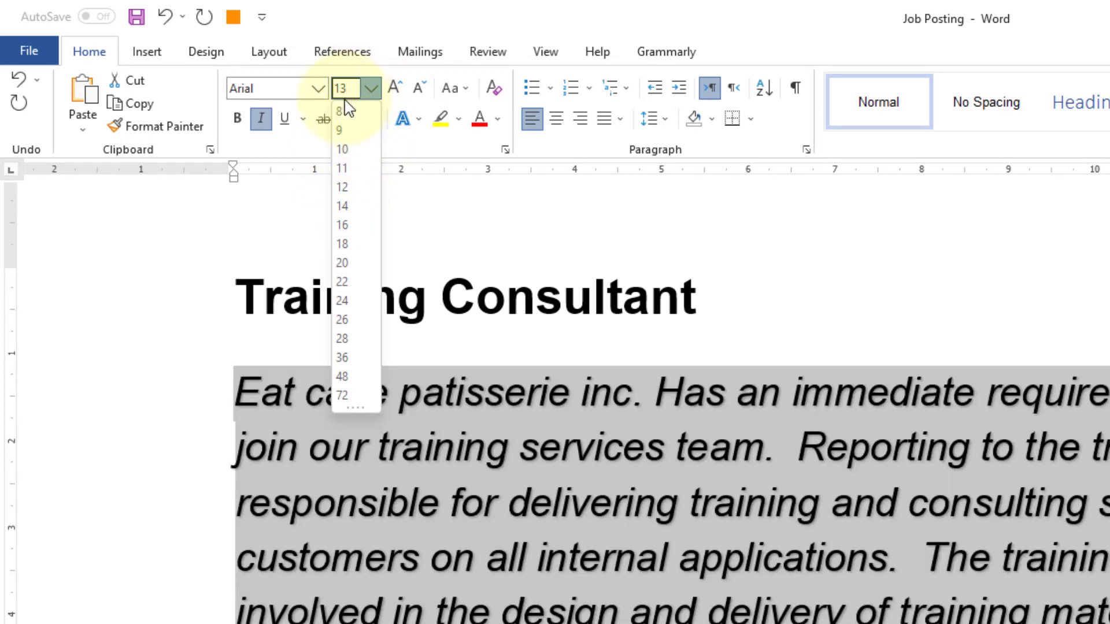
pyautogui.write('.5')
pyautogui.press('Return')
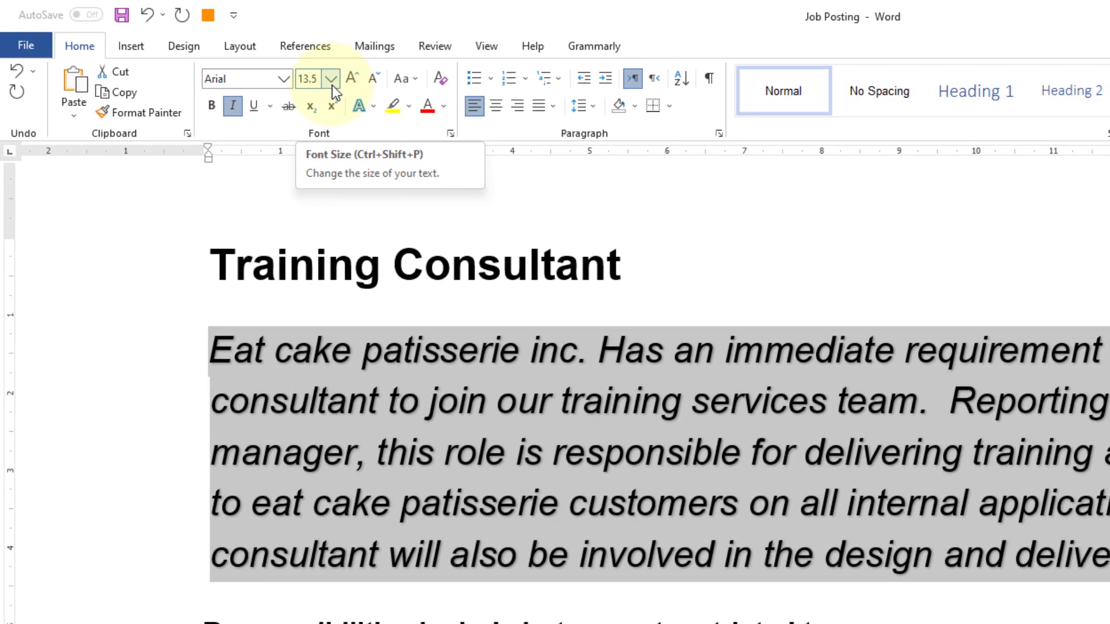
pyautogui.click(332, 85)
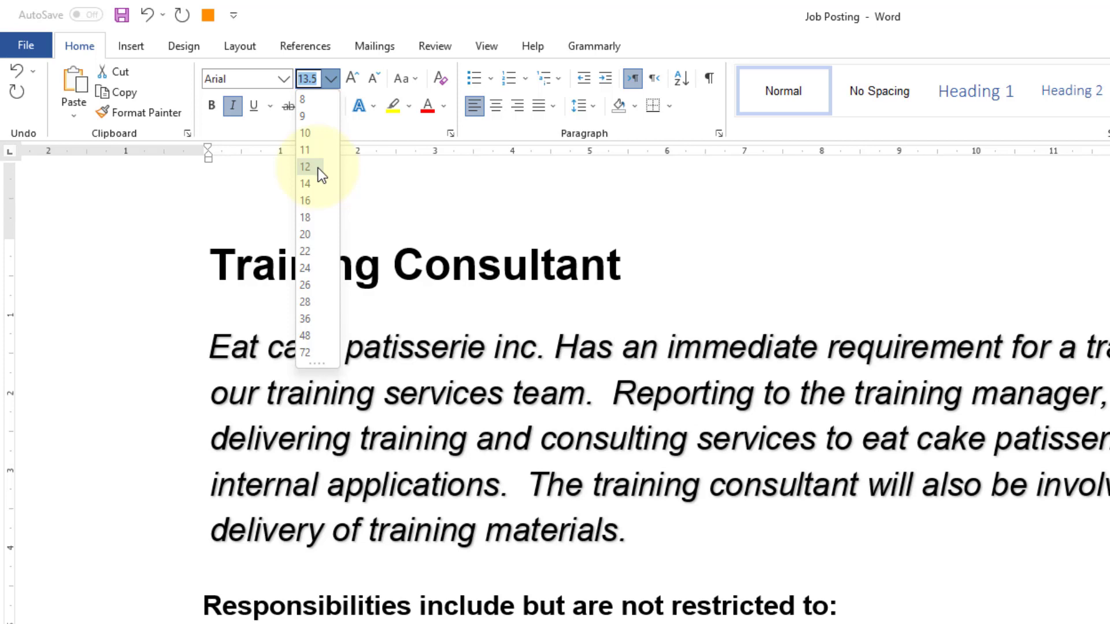
pyautogui.click(318, 167)
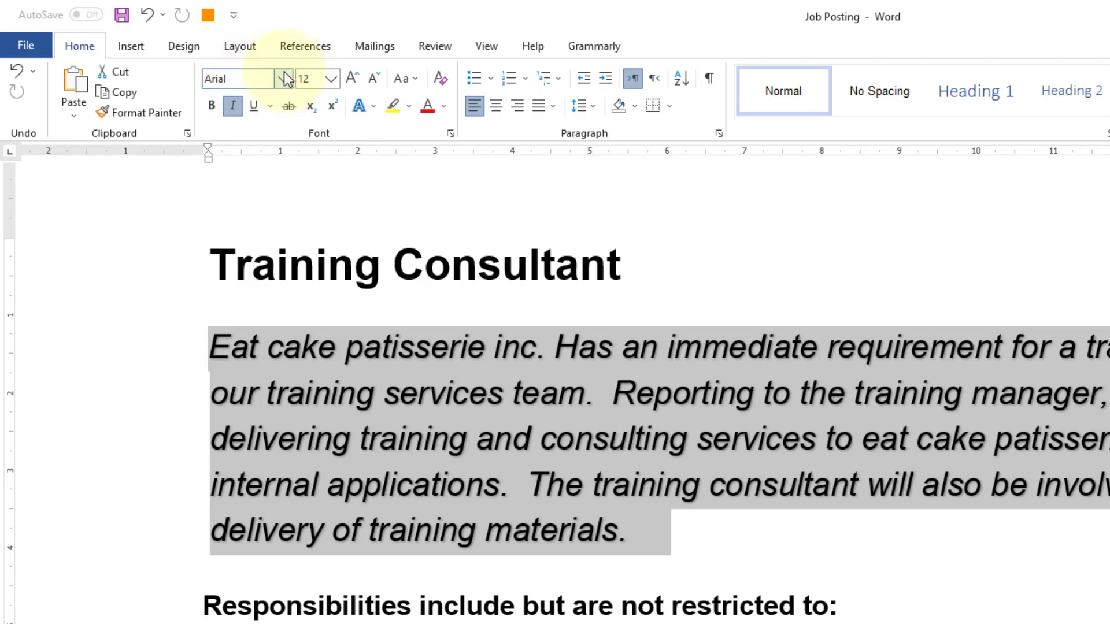
# Browse the font list for Cambria, then clear all formatting from the opening paragraph
pyautogui.click(283, 79)
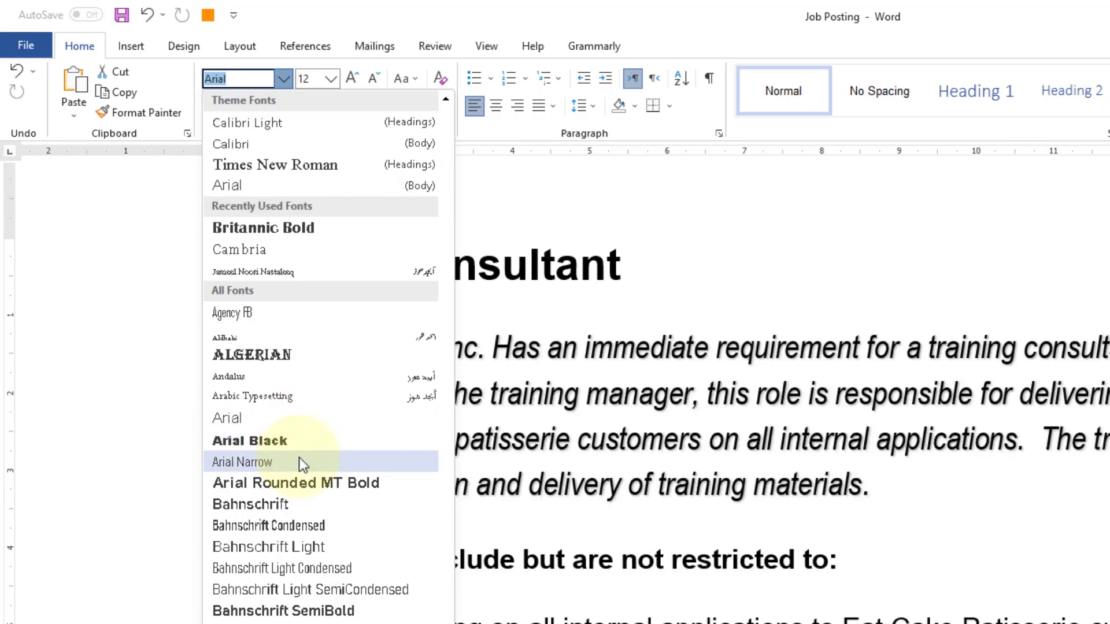
pyautogui.scroll(-8, 301, 573)
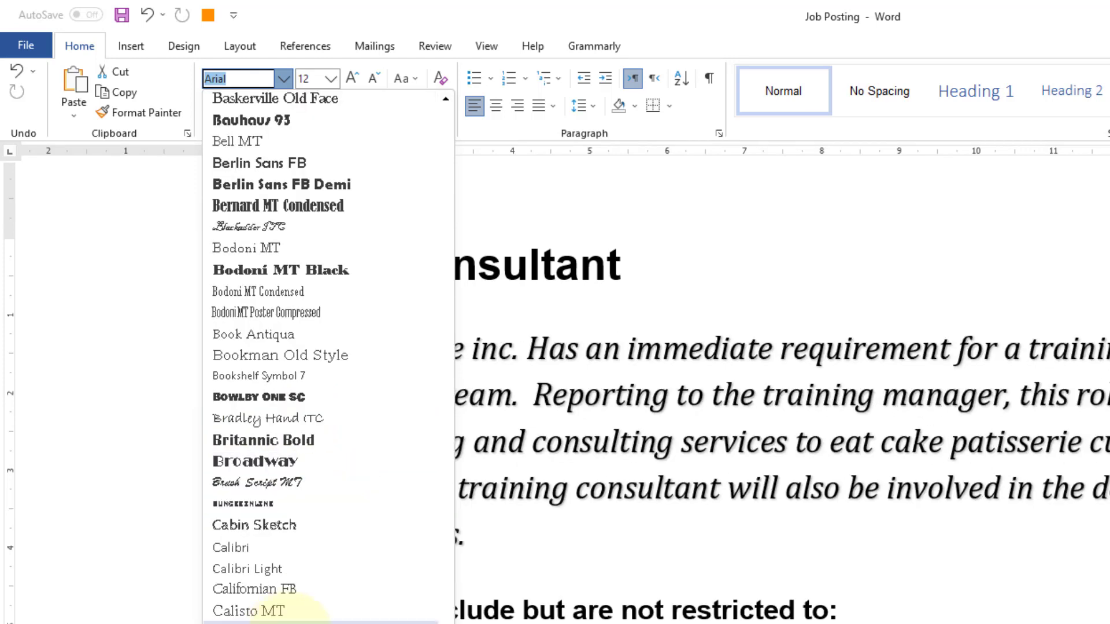
pyautogui.press('Escape')
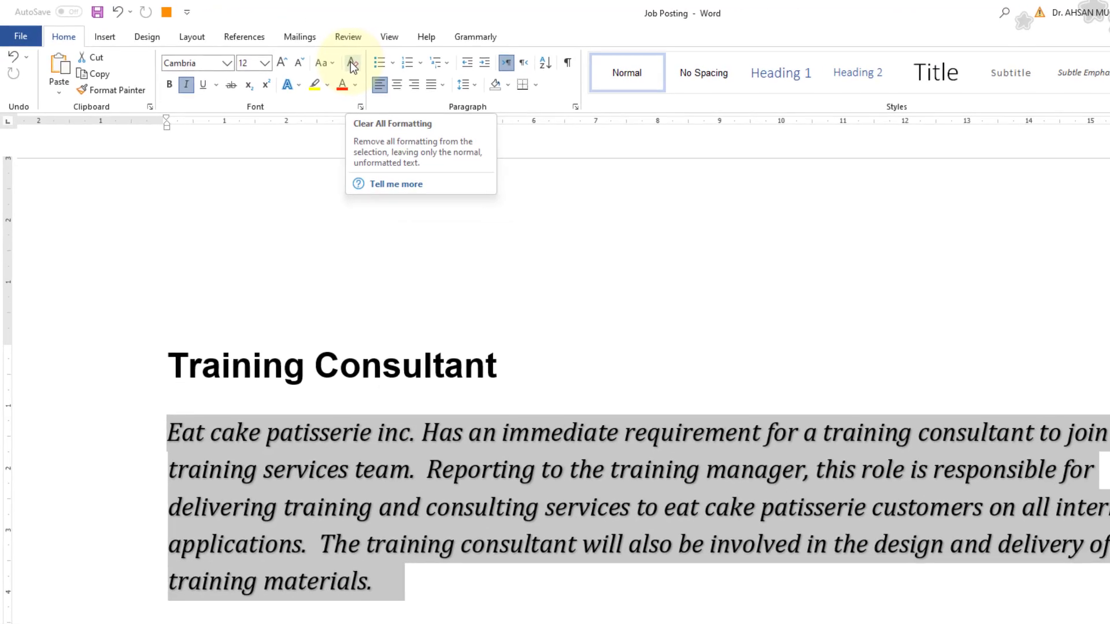
pyautogui.click(352, 65)
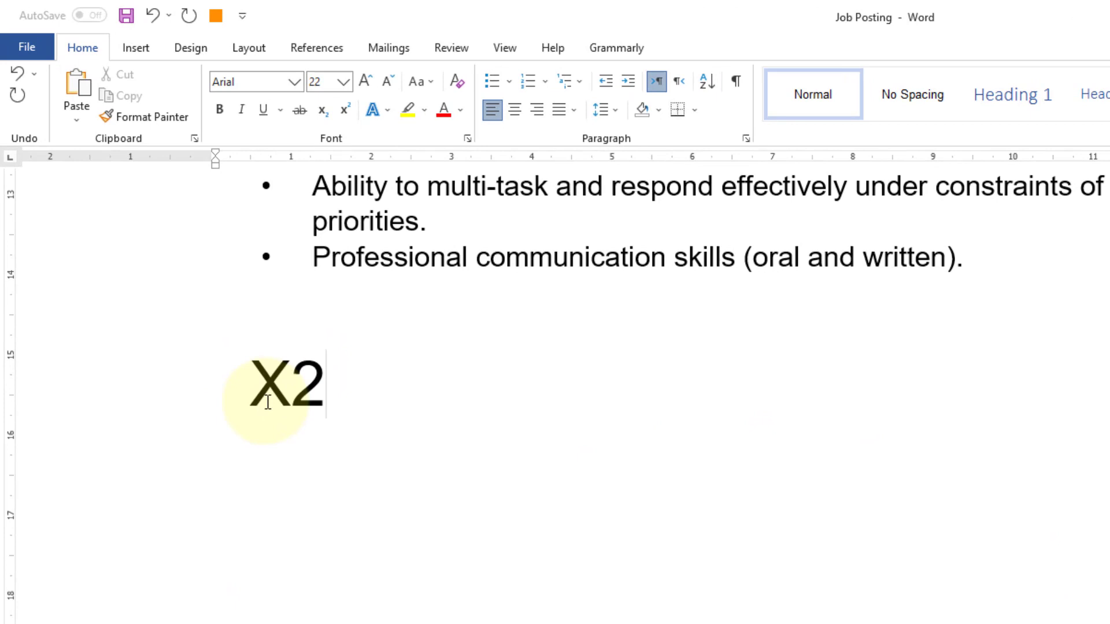
pyautogui.moveTo(292, 384); pyautogui.dragTo(469, 469)
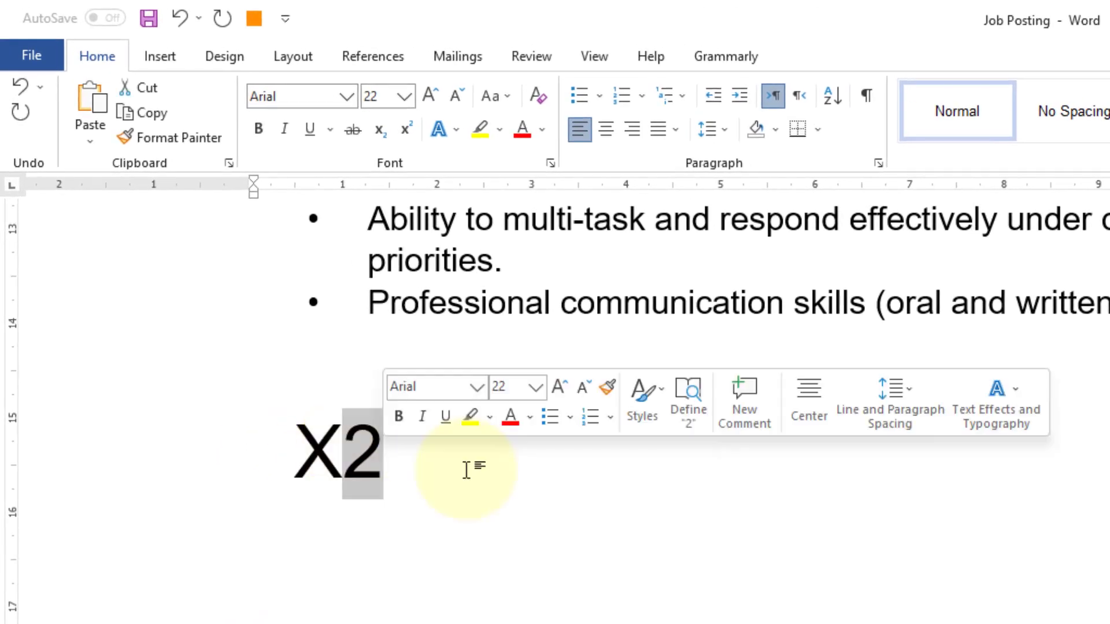
pyautogui.moveTo(366, 459); pyautogui.dragTo(384, 458)
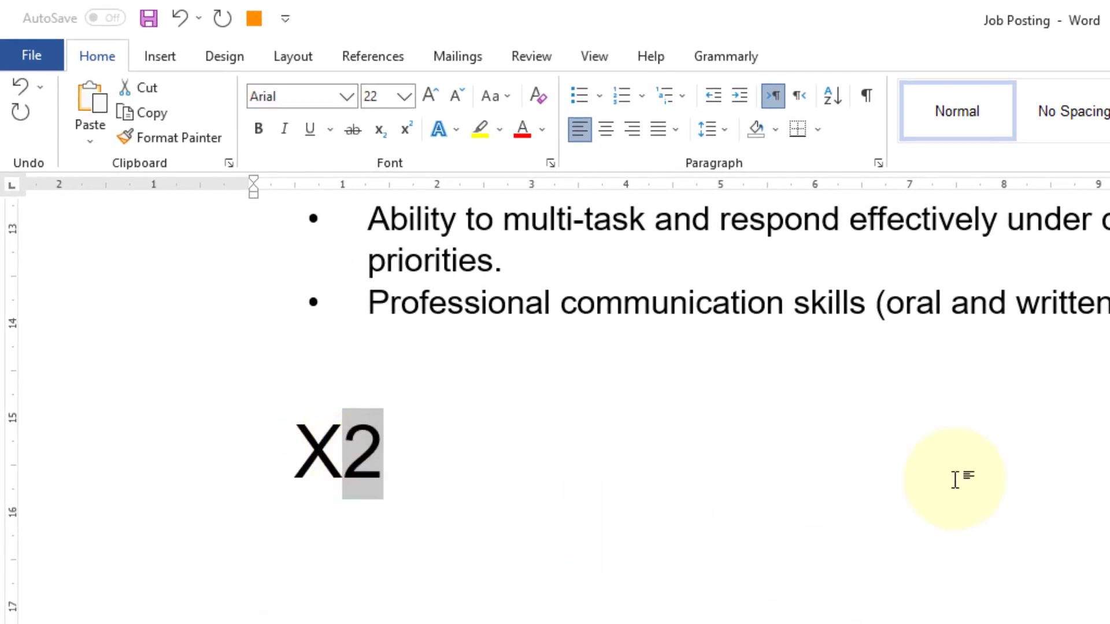
pyautogui.click(381, 134)
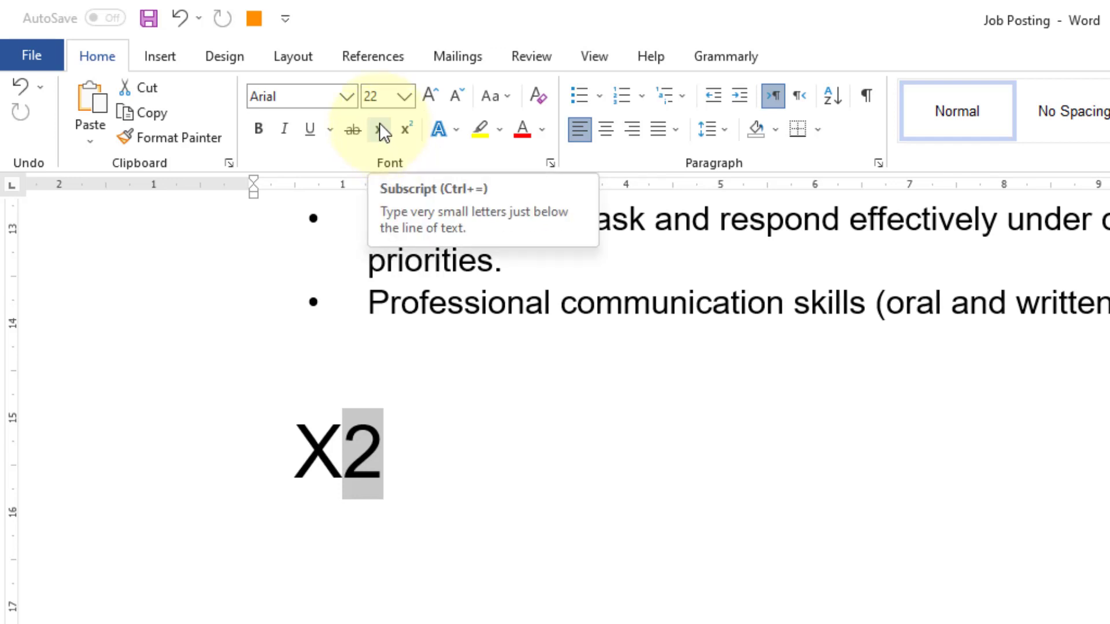
pyautogui.click(379, 127)
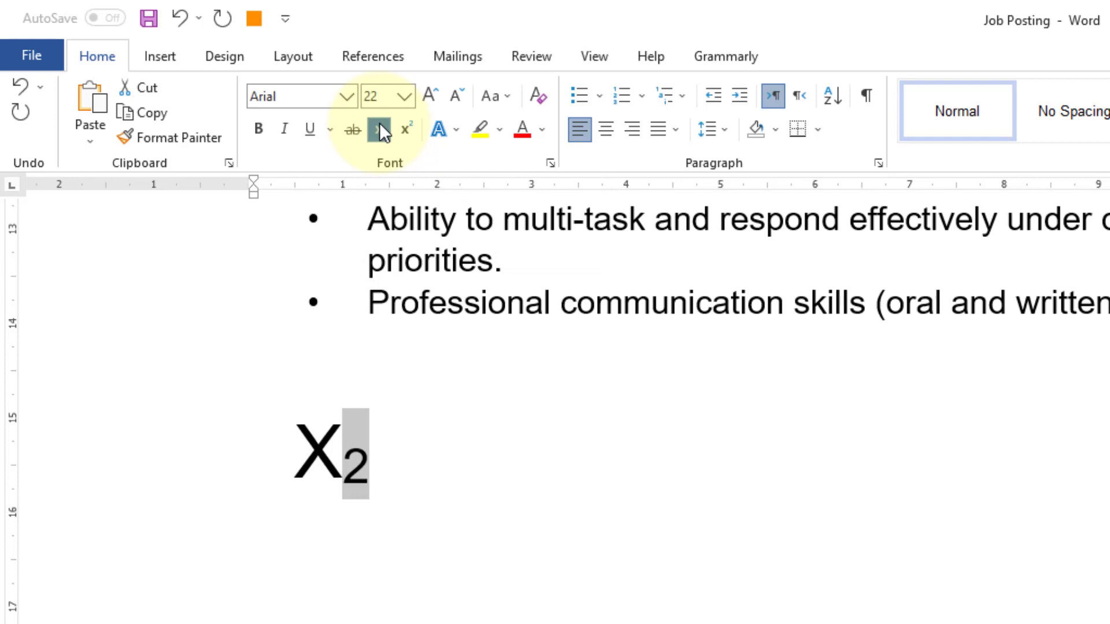
pyautogui.click(379, 124)
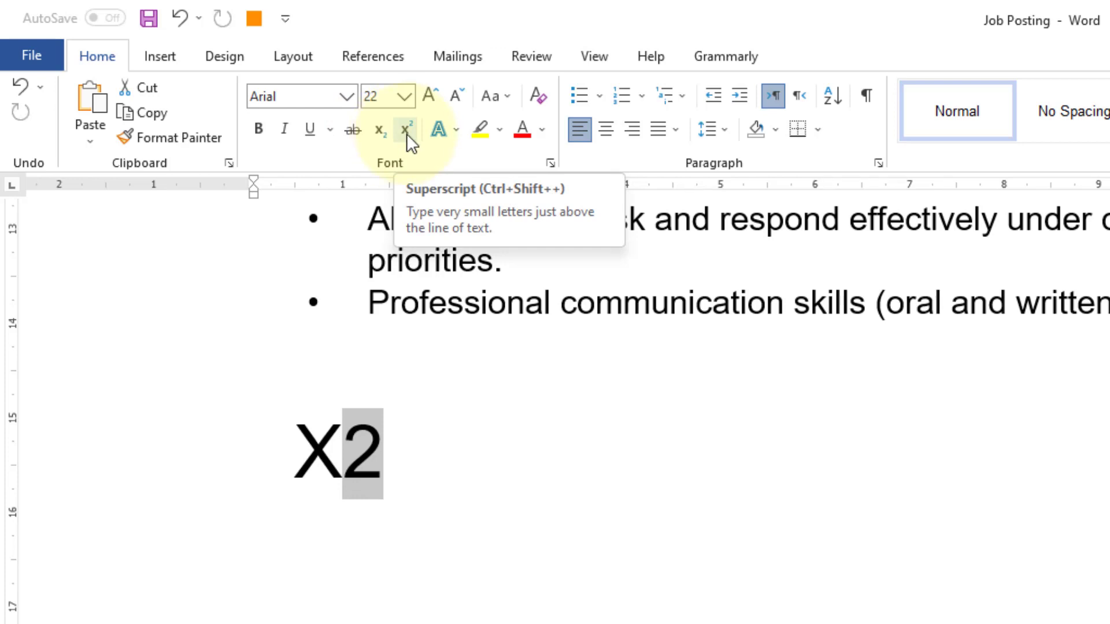
pyautogui.click(407, 130)
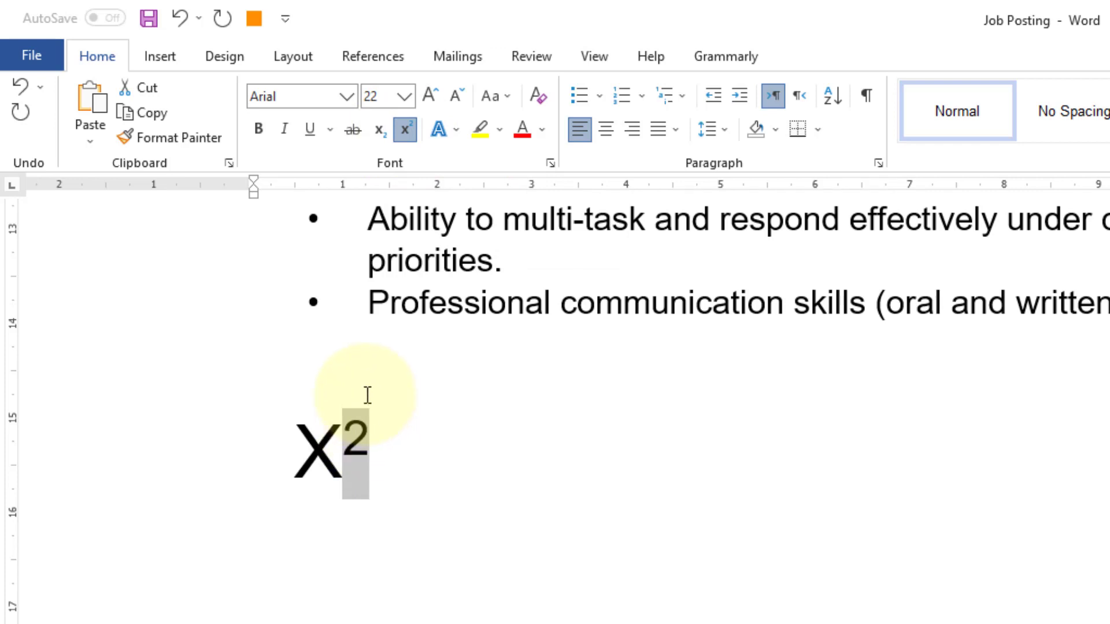
pyautogui.click(402, 135)
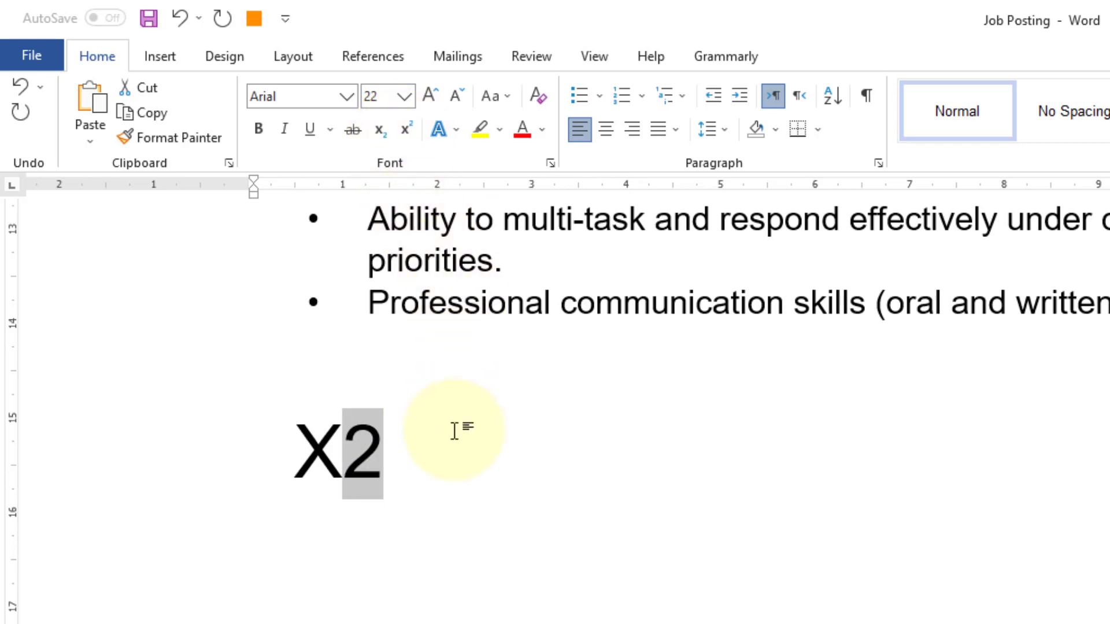
pyautogui.hotkey('ctrl', 'Home')
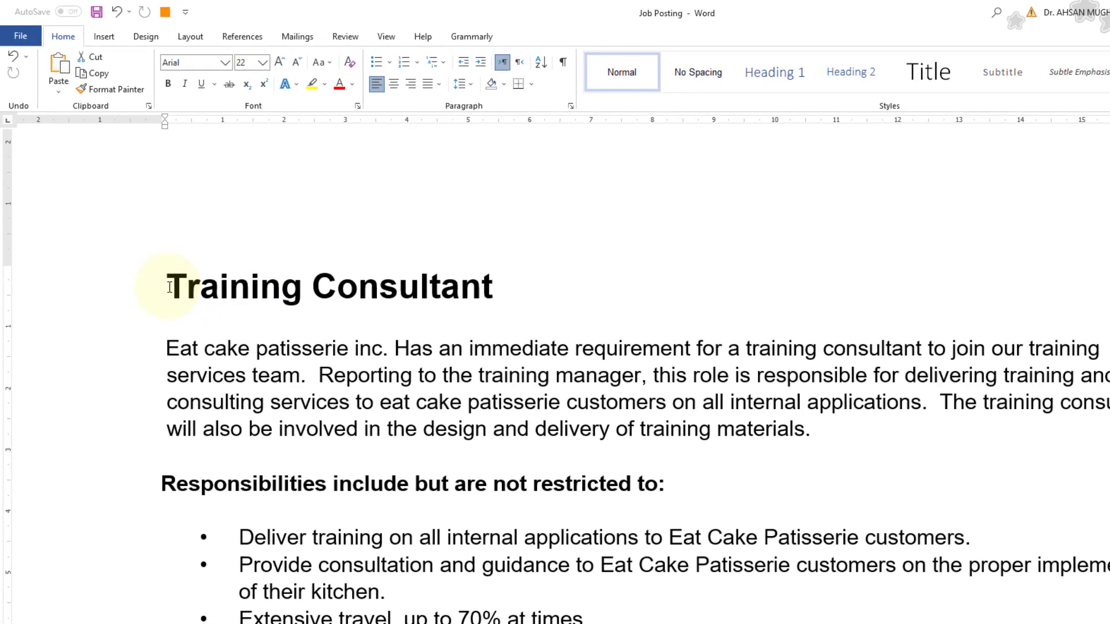
pyautogui.tripleClick(191, 324)
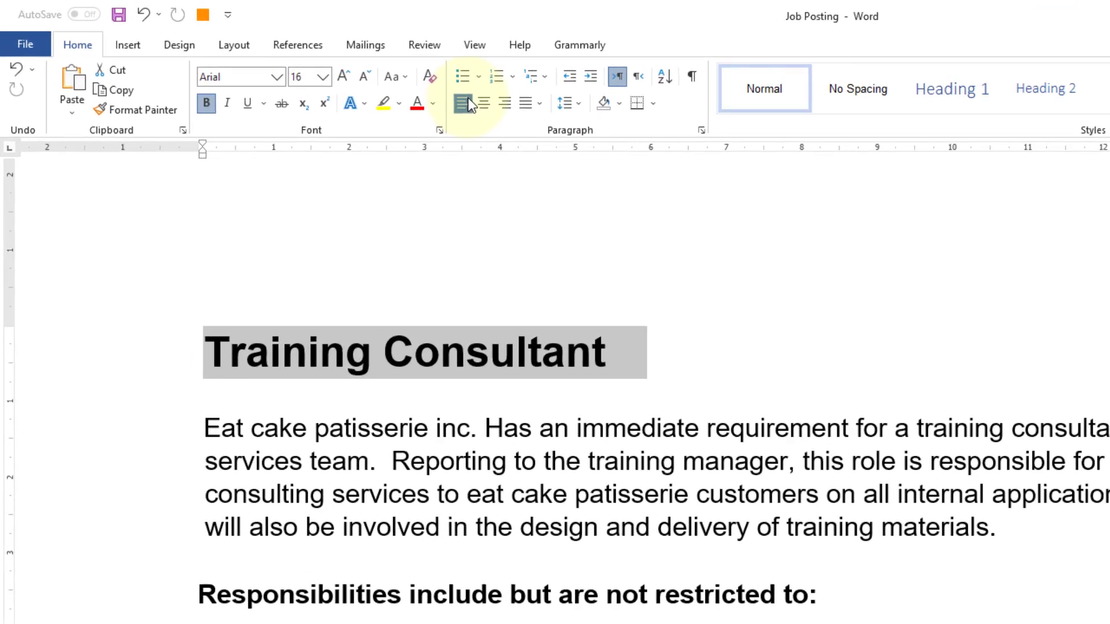
pyautogui.click(486, 106)
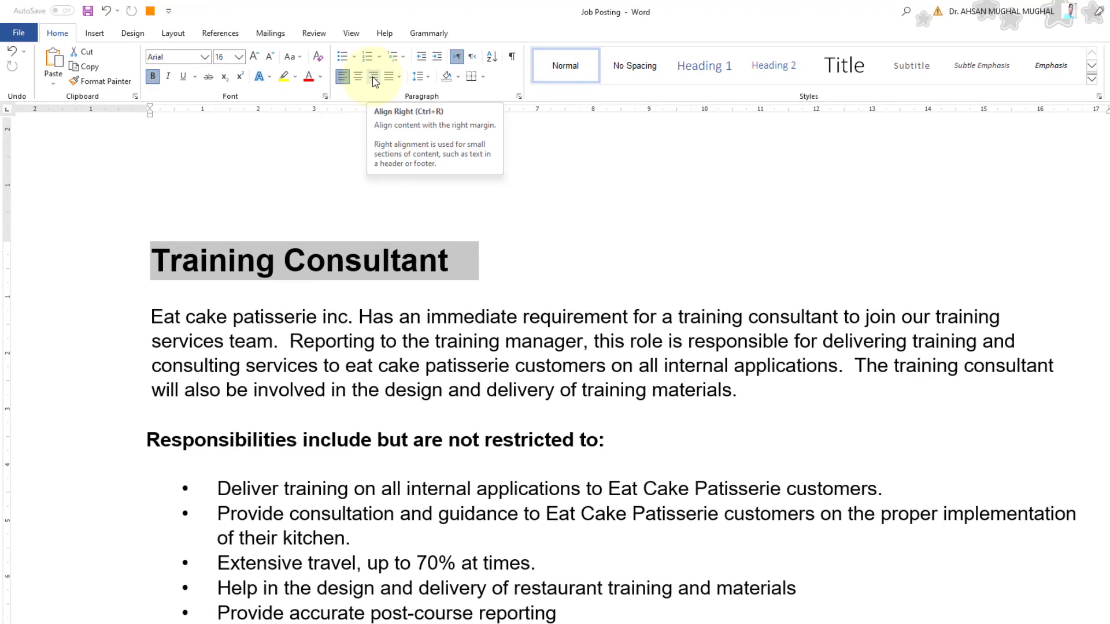
pyautogui.click(373, 77)
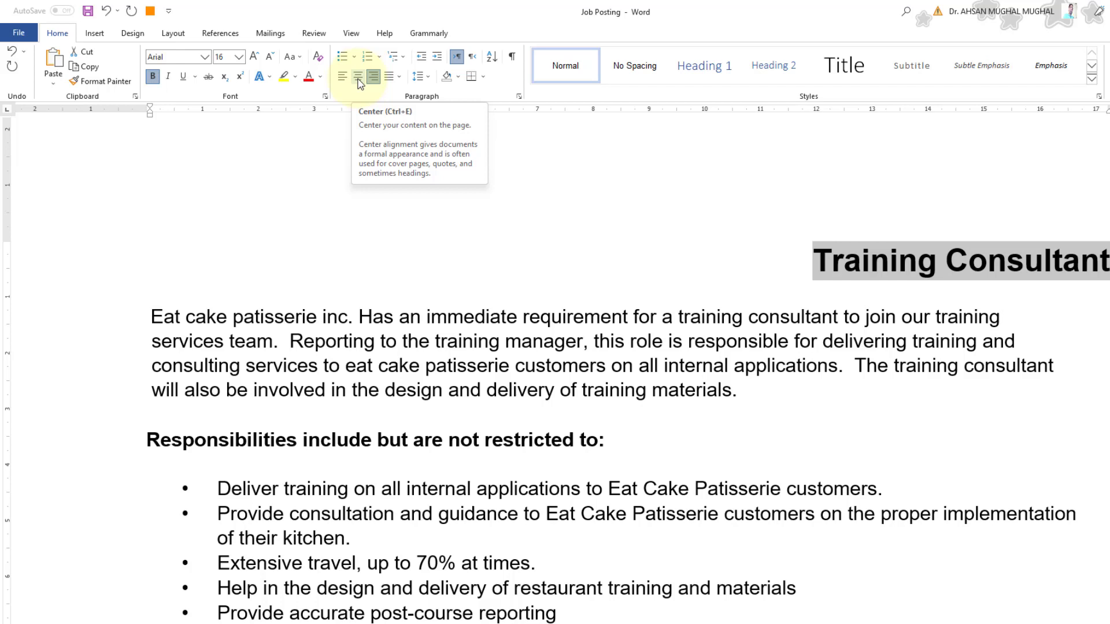
pyautogui.click(358, 76)
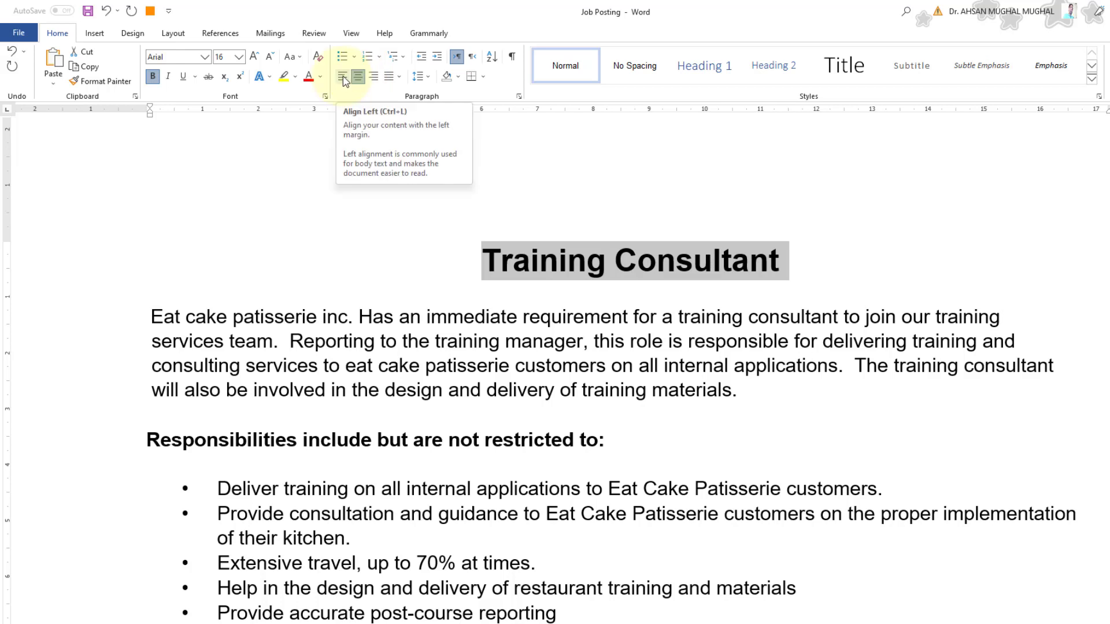
pyautogui.click(343, 76)
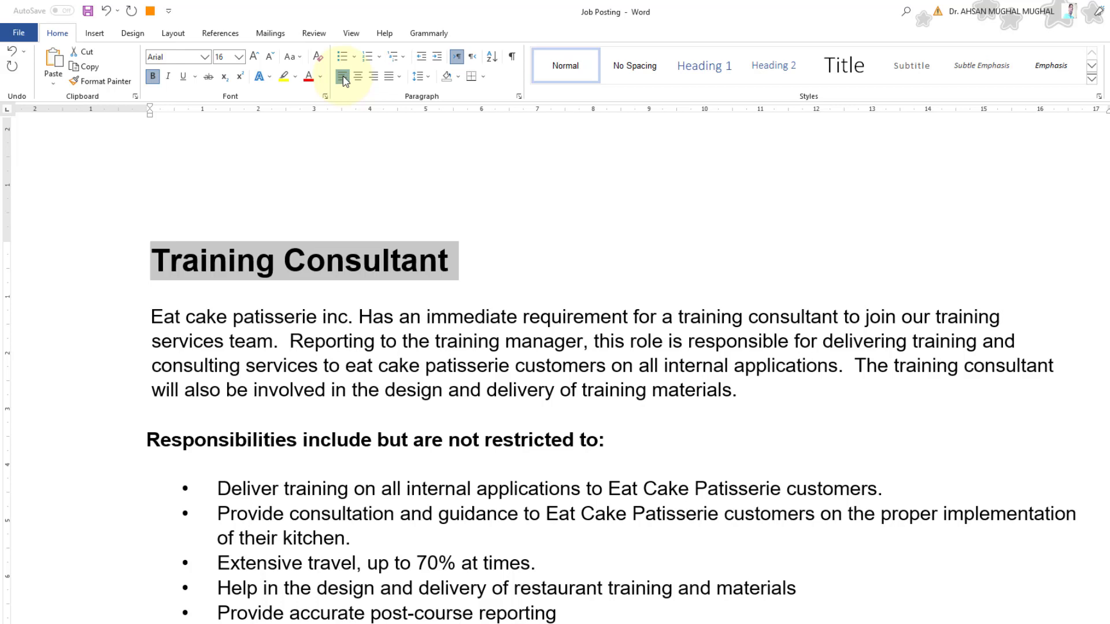
pyautogui.click(358, 80)
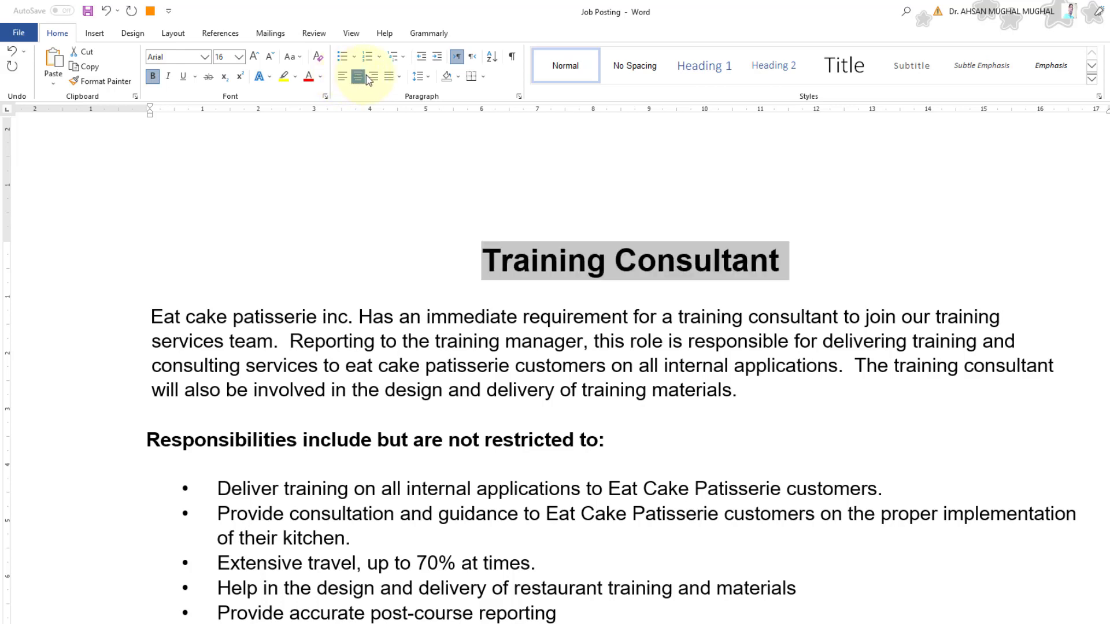
pyautogui.click(373, 79)
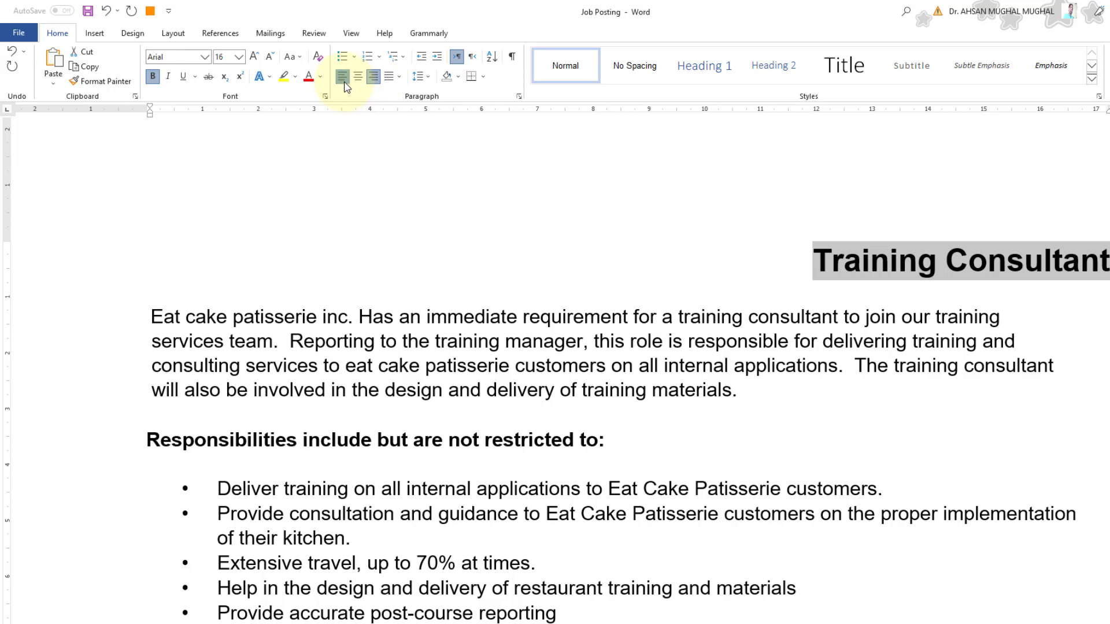
pyautogui.click(344, 81)
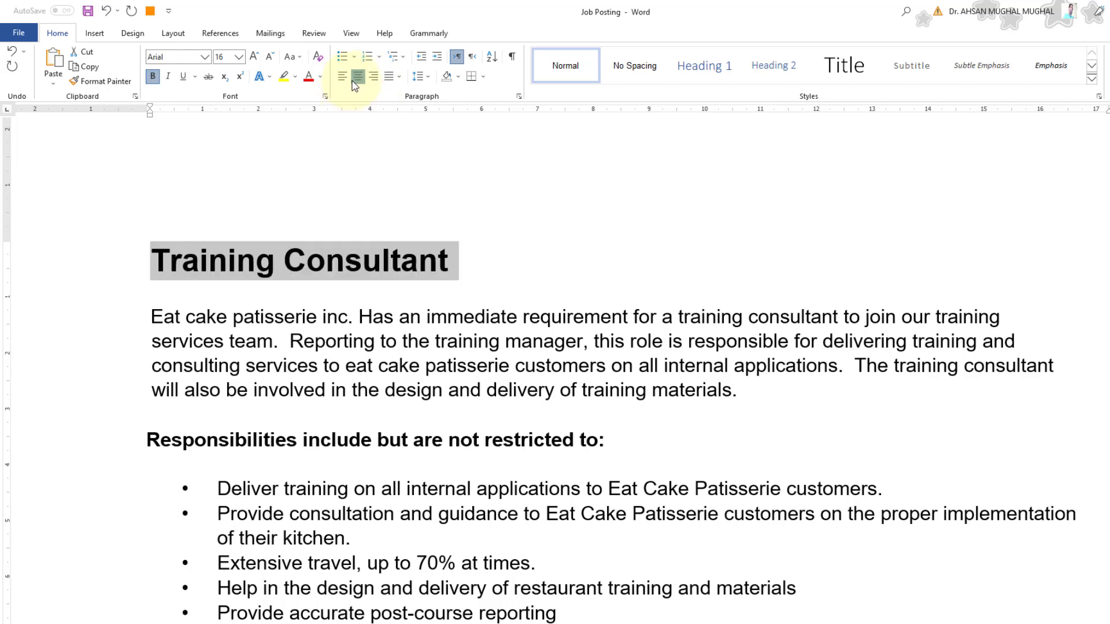
pyautogui.click(358, 79)
pyautogui.click(371, 81)
pyautogui.click(358, 79)
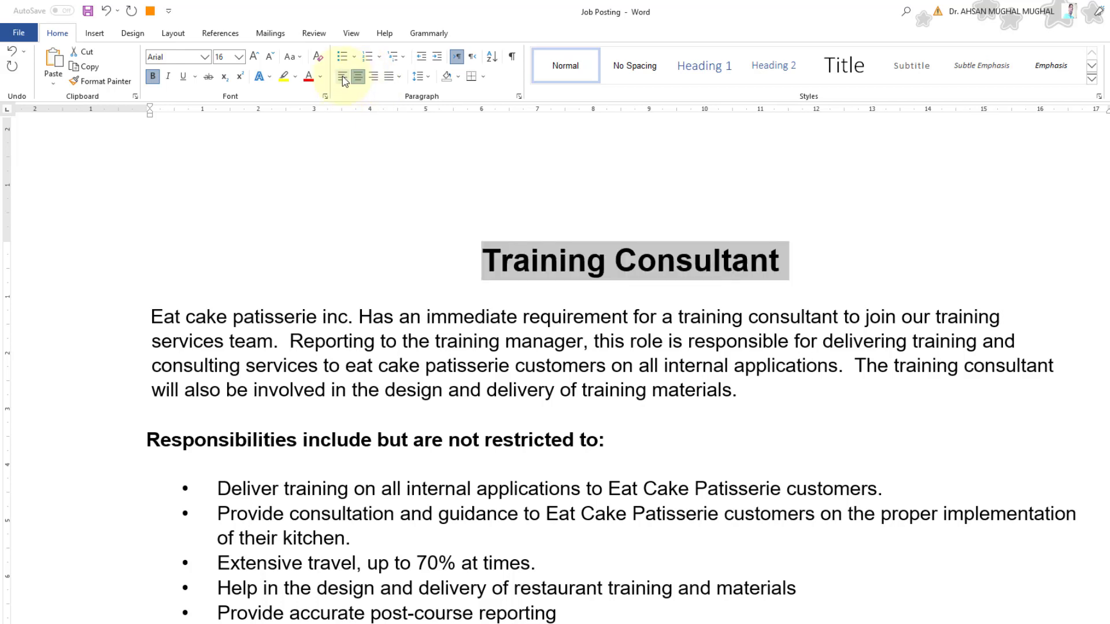
pyautogui.click(343, 79)
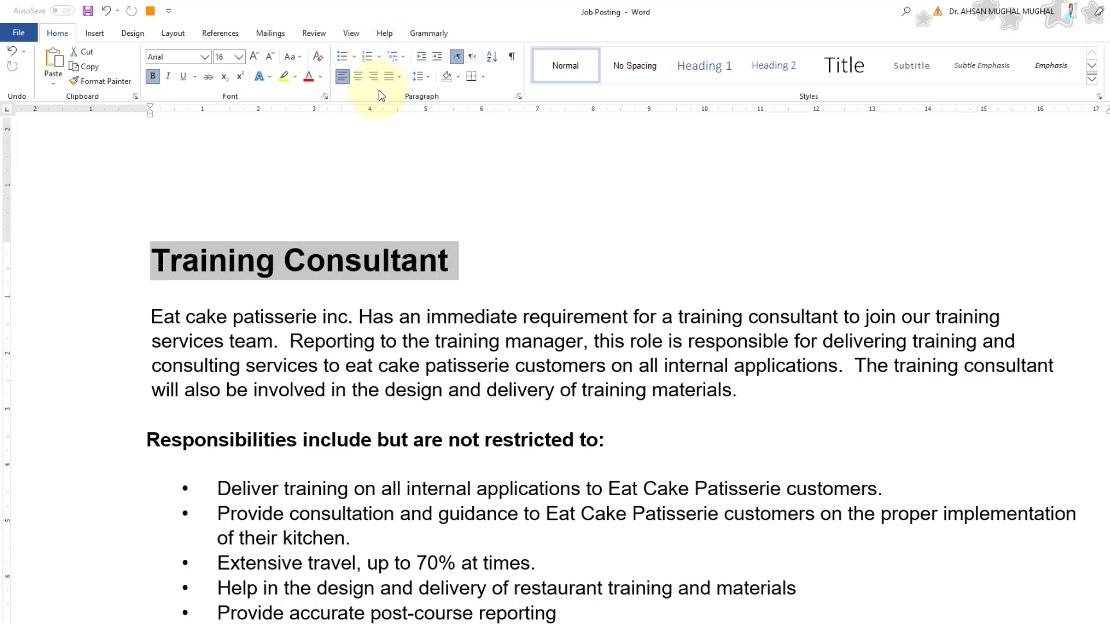
pyautogui.click(155, 317)
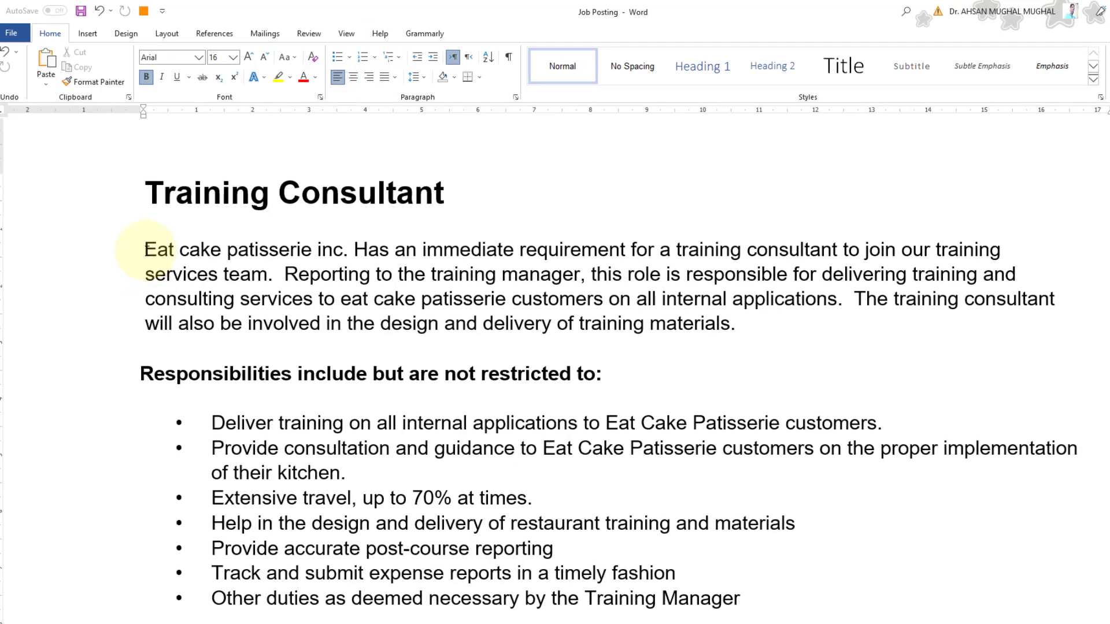
# Select the opening paragraph and justify it to both margins
pyautogui.tripleClick(155, 317)
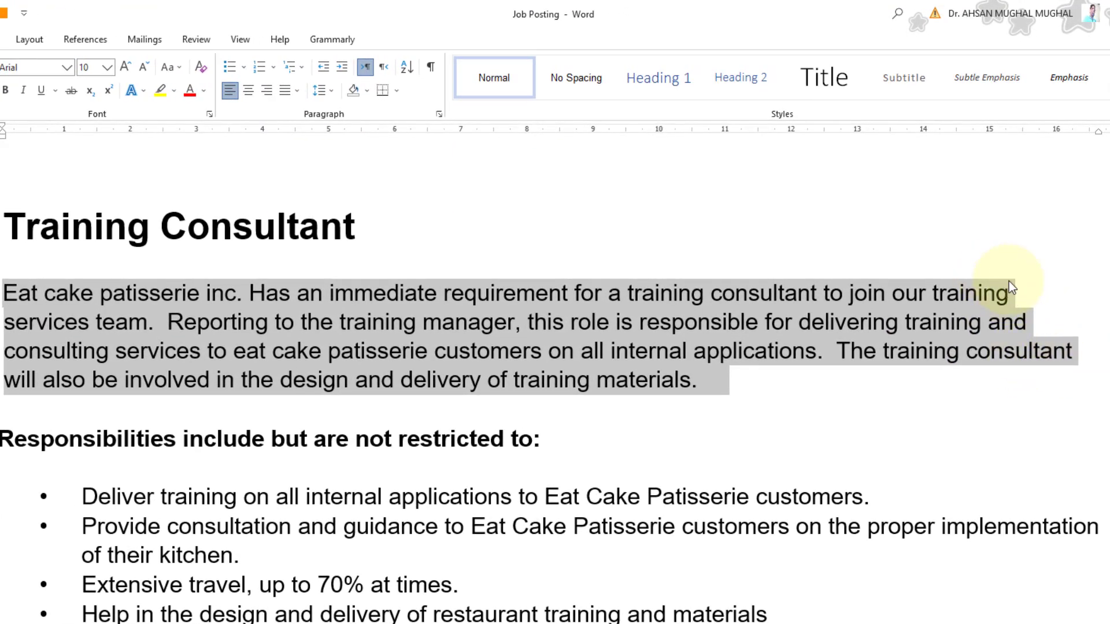
pyautogui.click(296, 91)
pyautogui.click(306, 113)
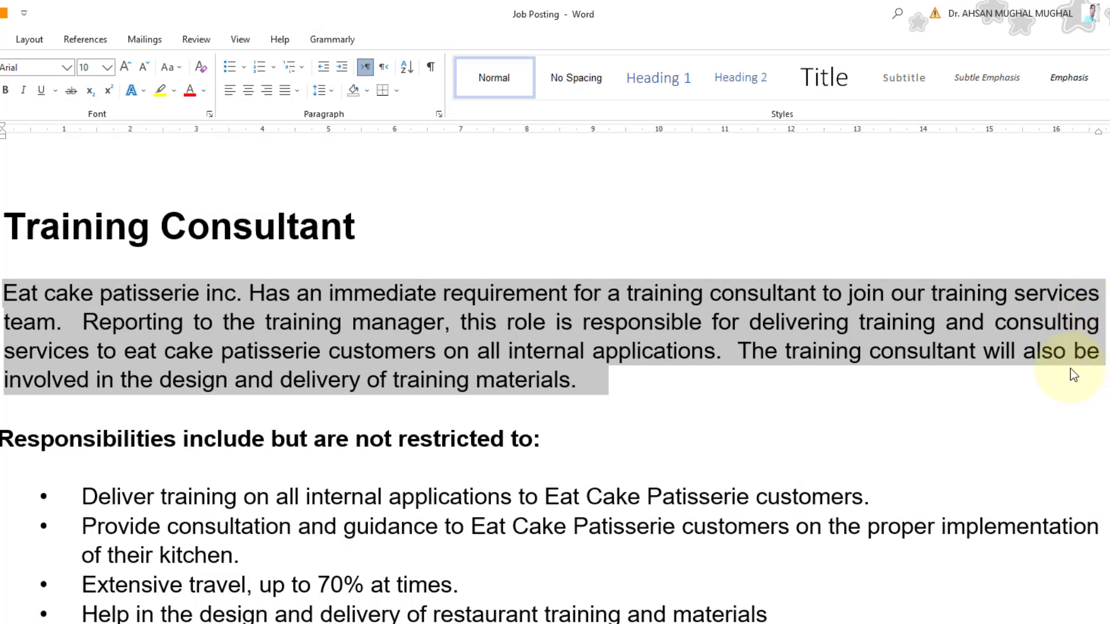
# Try Justify Medium and Justify High spacing, then return to plain Justify
pyautogui.click(297, 91)
pyautogui.click(285, 106)
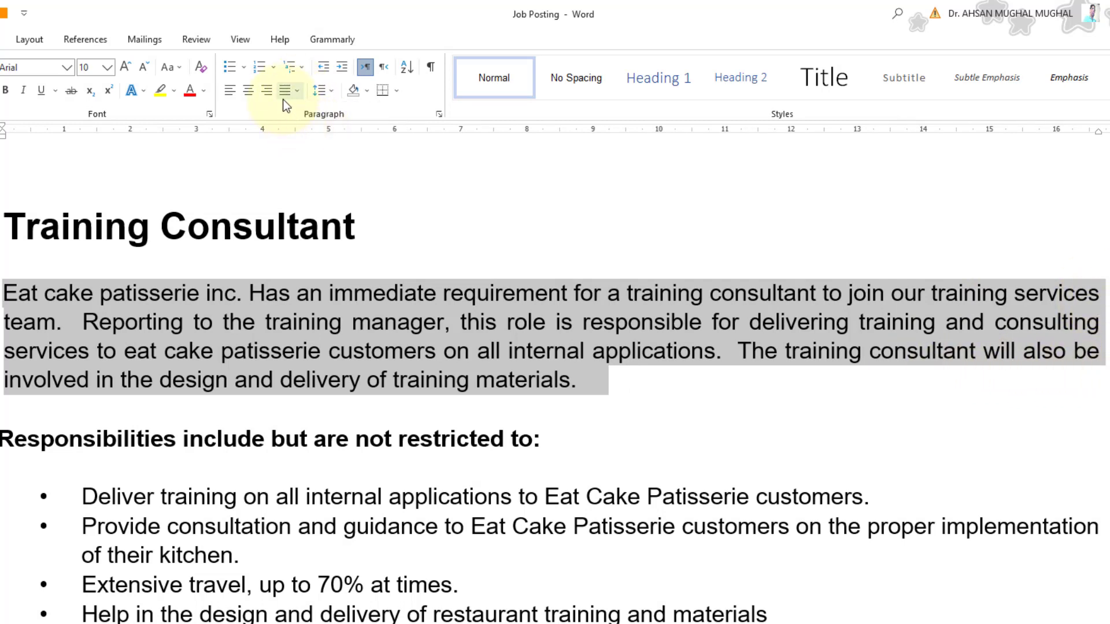
pyautogui.click(295, 92)
pyautogui.click(313, 143)
pyautogui.click(299, 93)
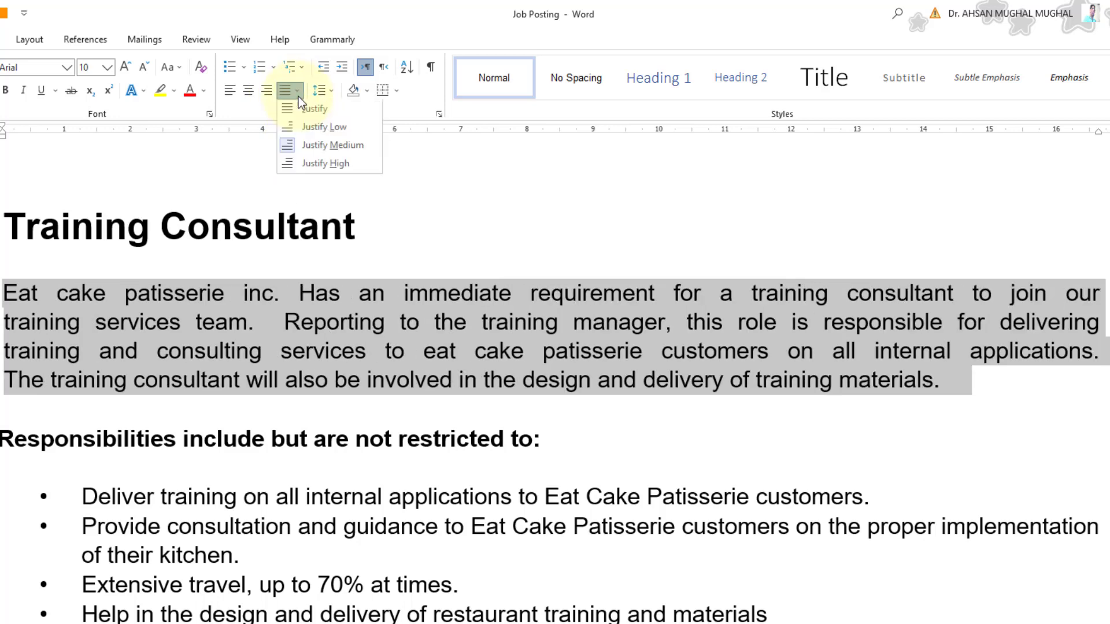
pyautogui.click(323, 164)
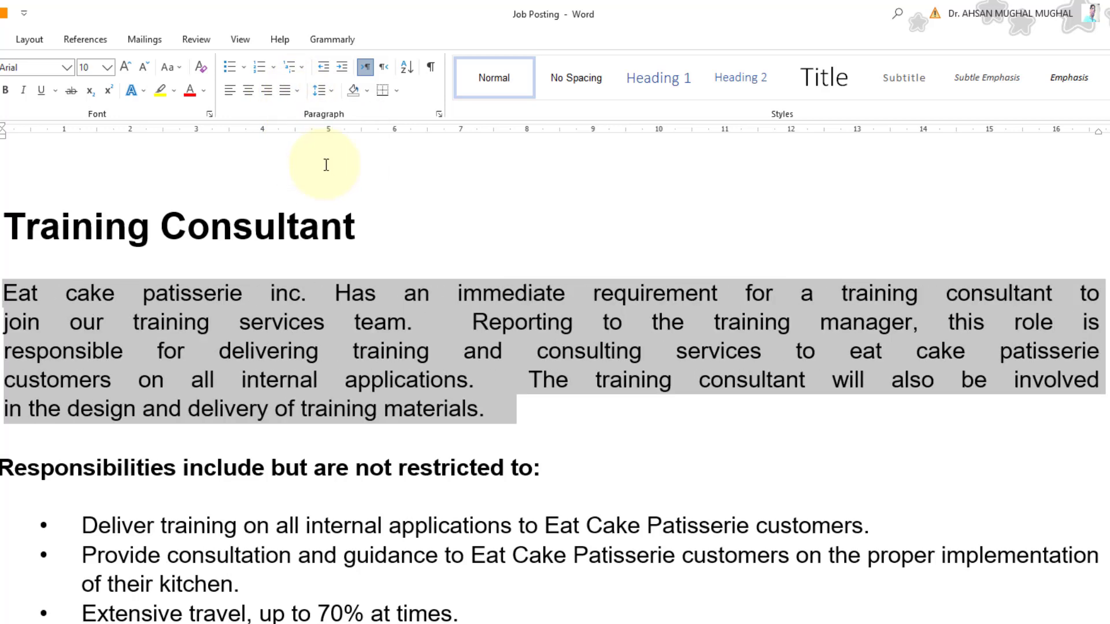
pyautogui.hotkey('ctrl', 'j')
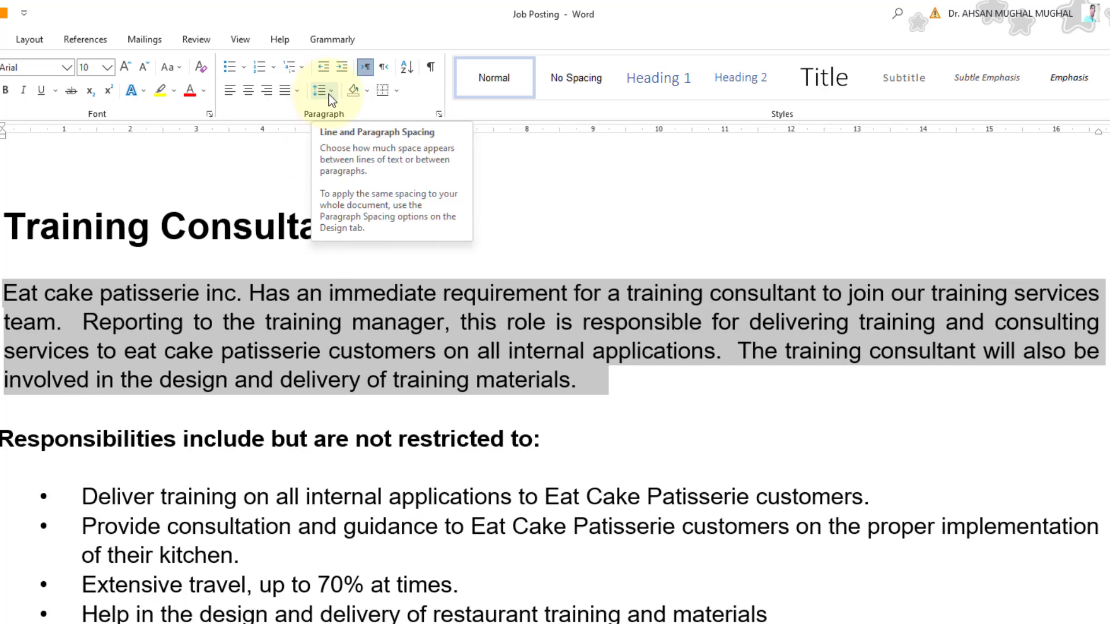
# Set the opening paragraph's line spacing to 1.5
pyautogui.click(329, 94)
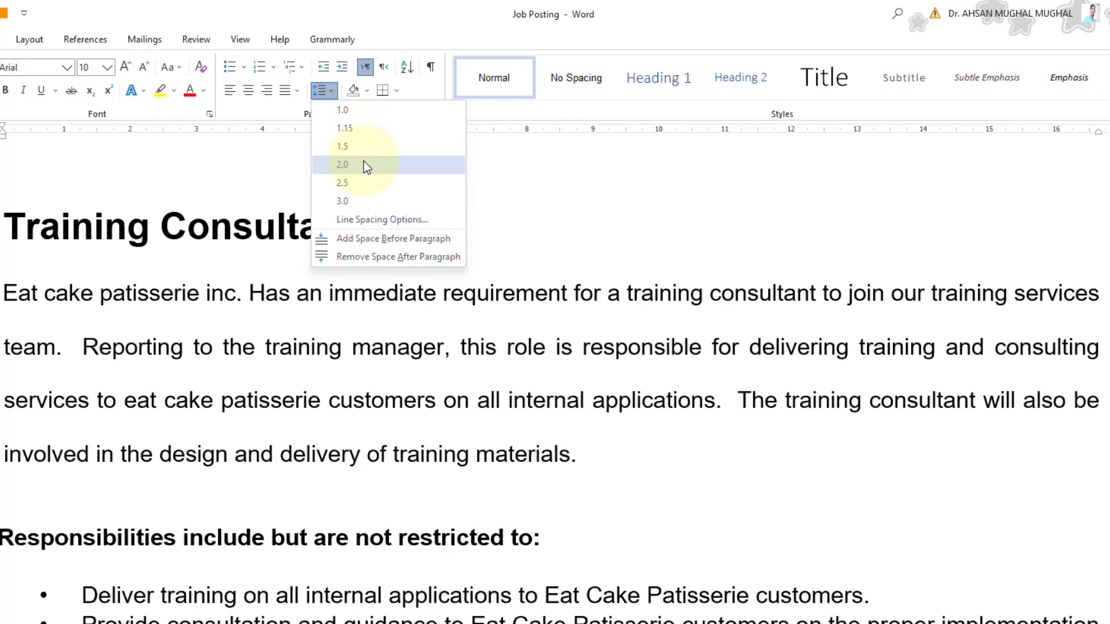
pyautogui.click(364, 146)
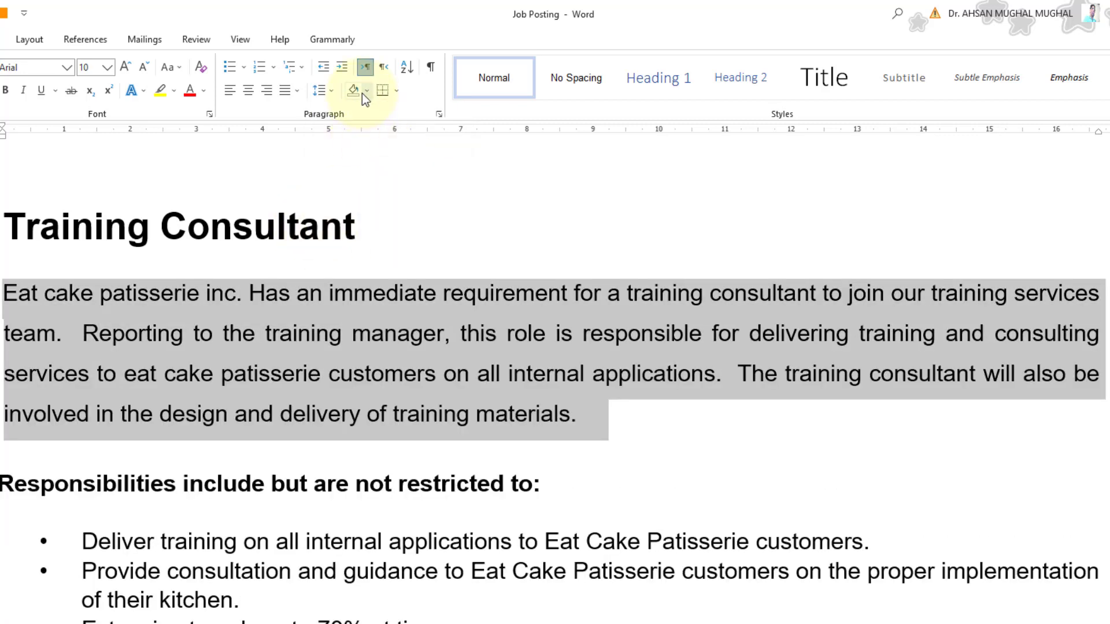
pyautogui.click(174, 92)
pyautogui.press('Escape')
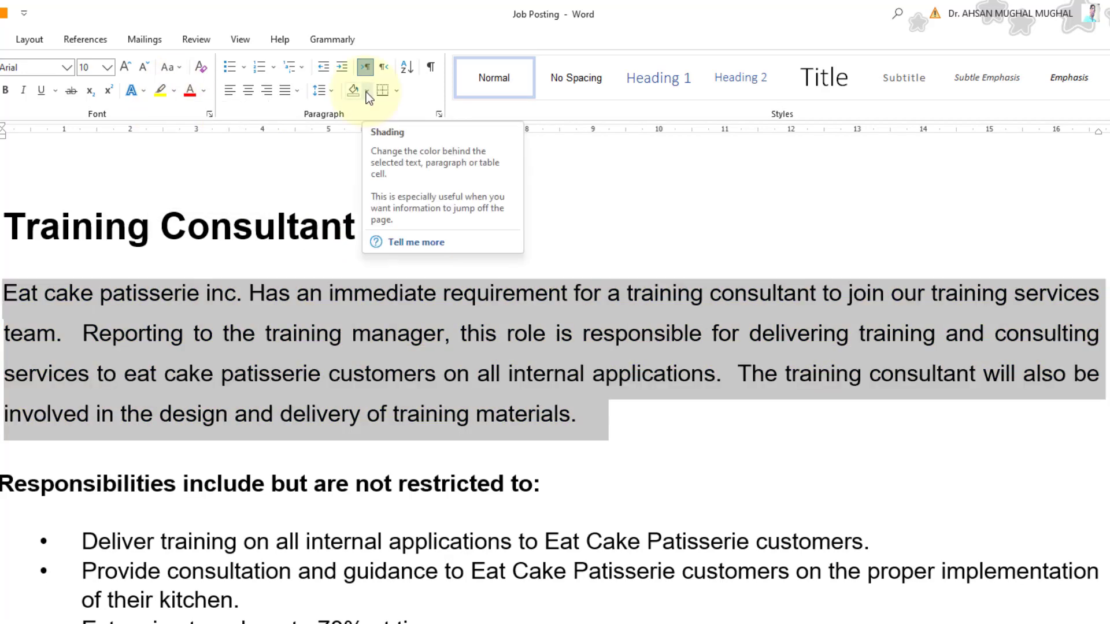
pyautogui.click(366, 91)
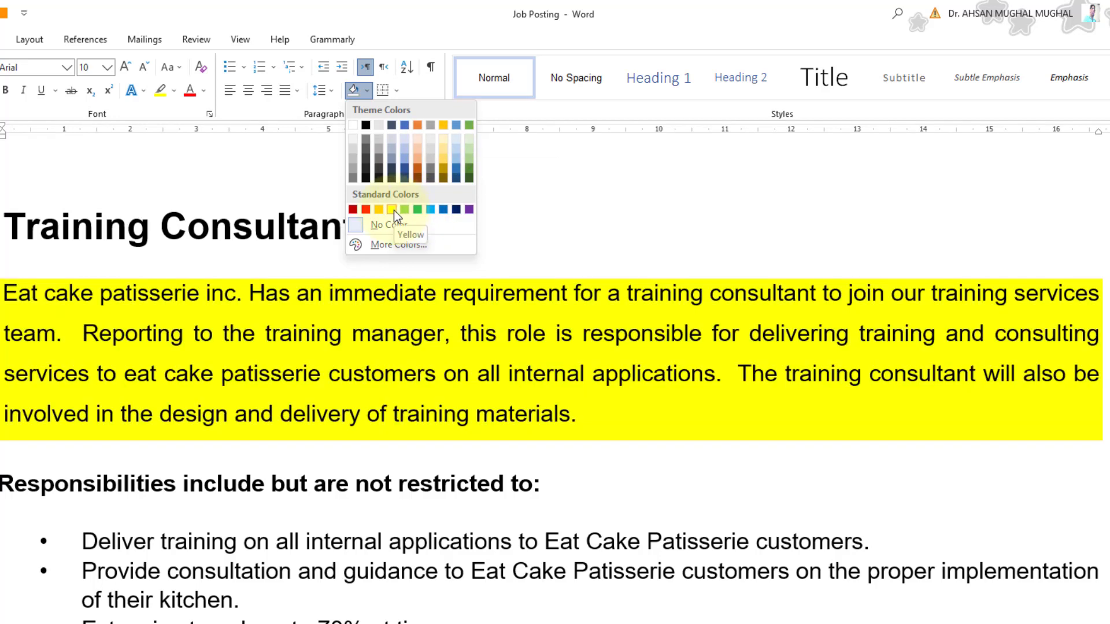
# Leave shading unchanged and apply All Borders to the opening paragraph
pyautogui.press('Escape')
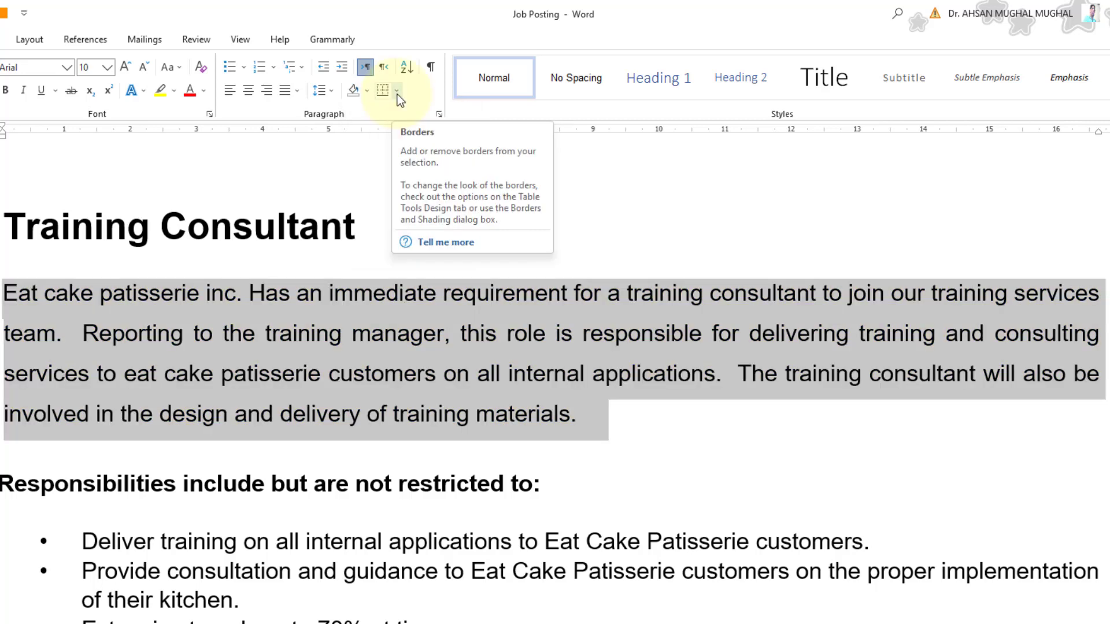
pyautogui.click(397, 93)
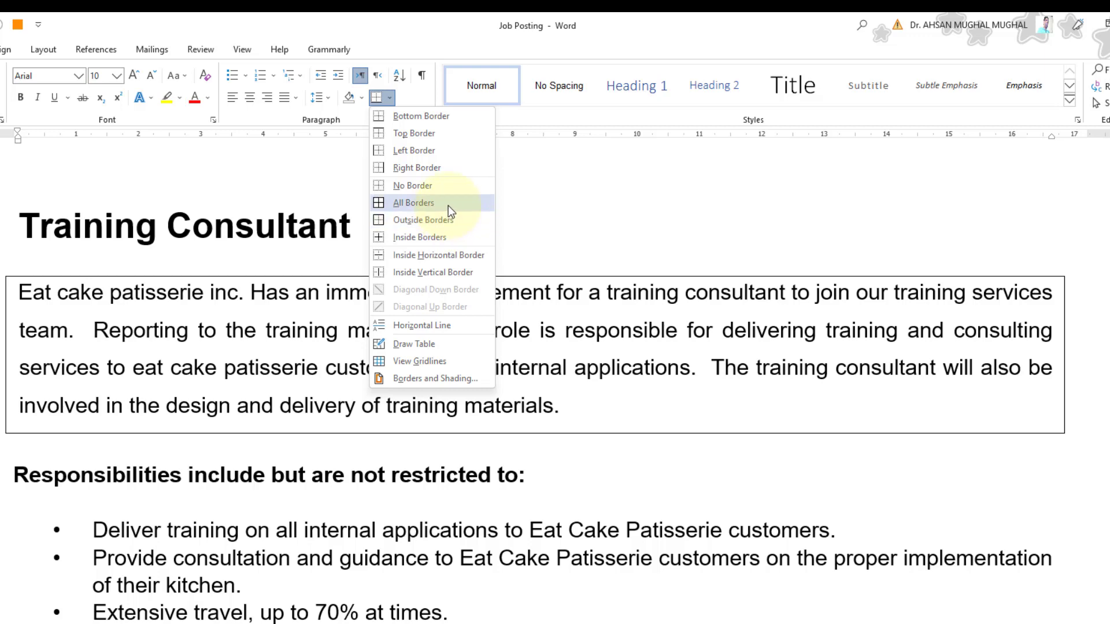
pyautogui.click(450, 207)
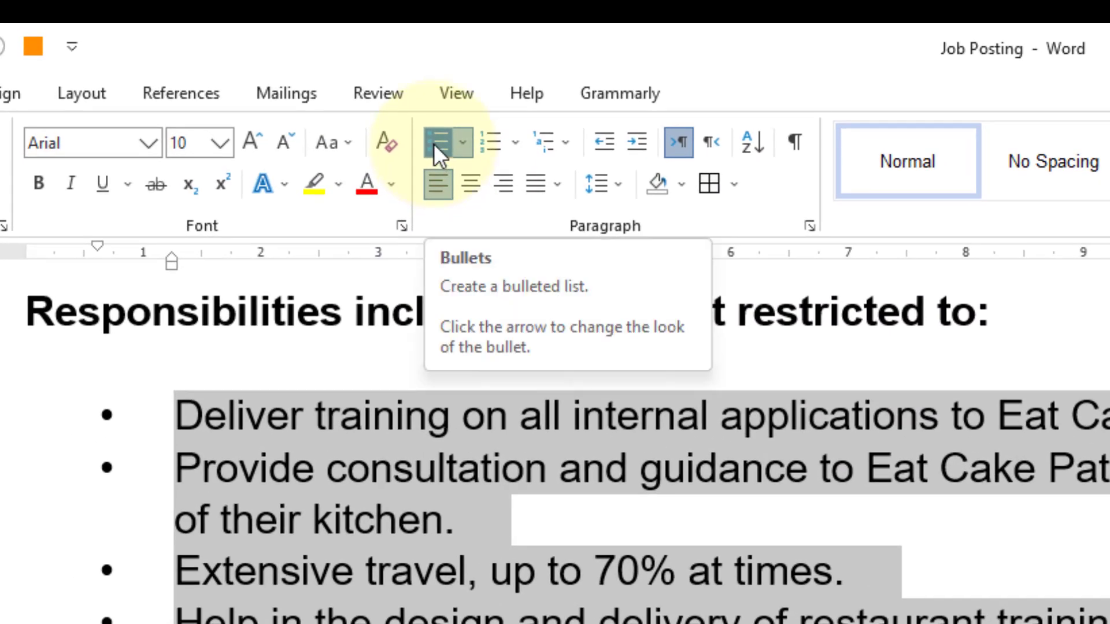
# Change the responsibilities list bullets to arrowheads from the Bullet Library
pyautogui.click(462, 142)
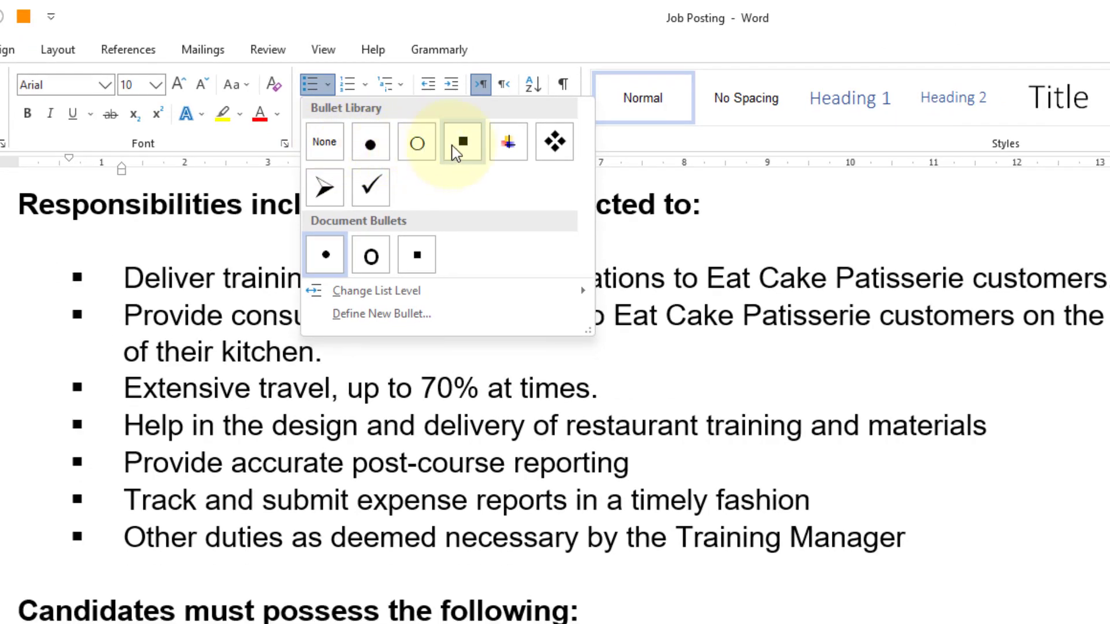
pyautogui.click(324, 187)
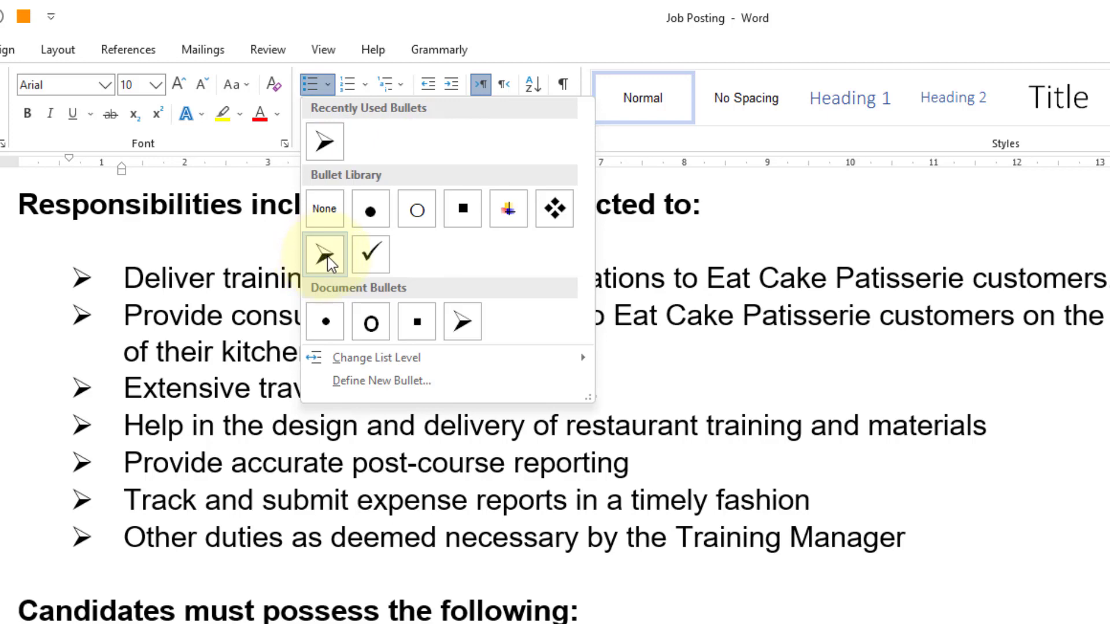
pyautogui.click(334, 265)
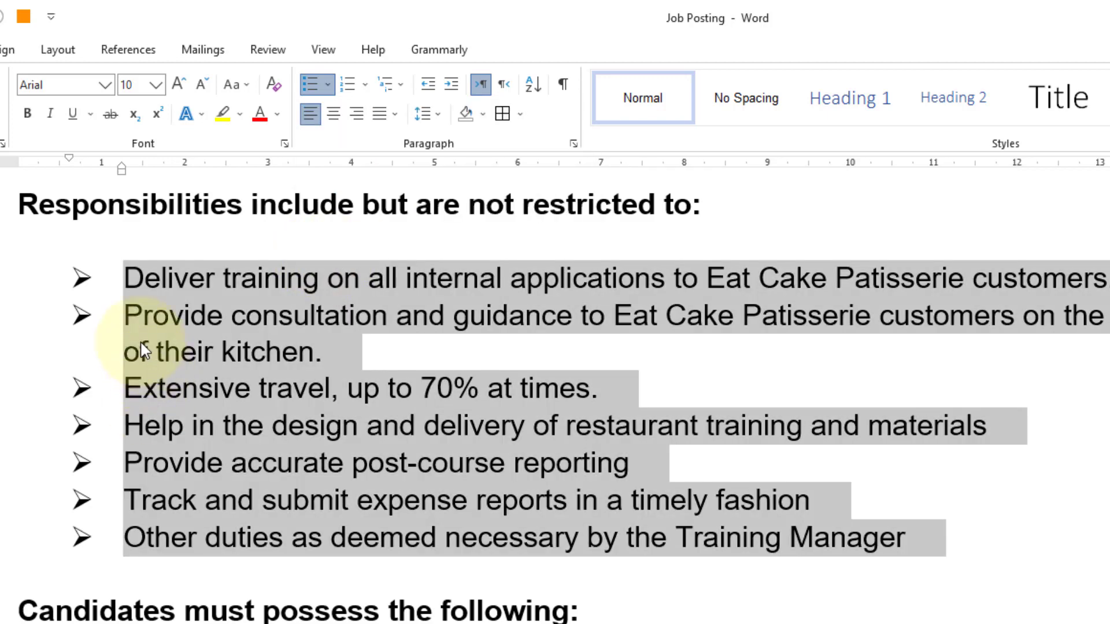
# Switch the seven responsibilities to a 1. 2. 3. numbered list
pyautogui.click(366, 85)
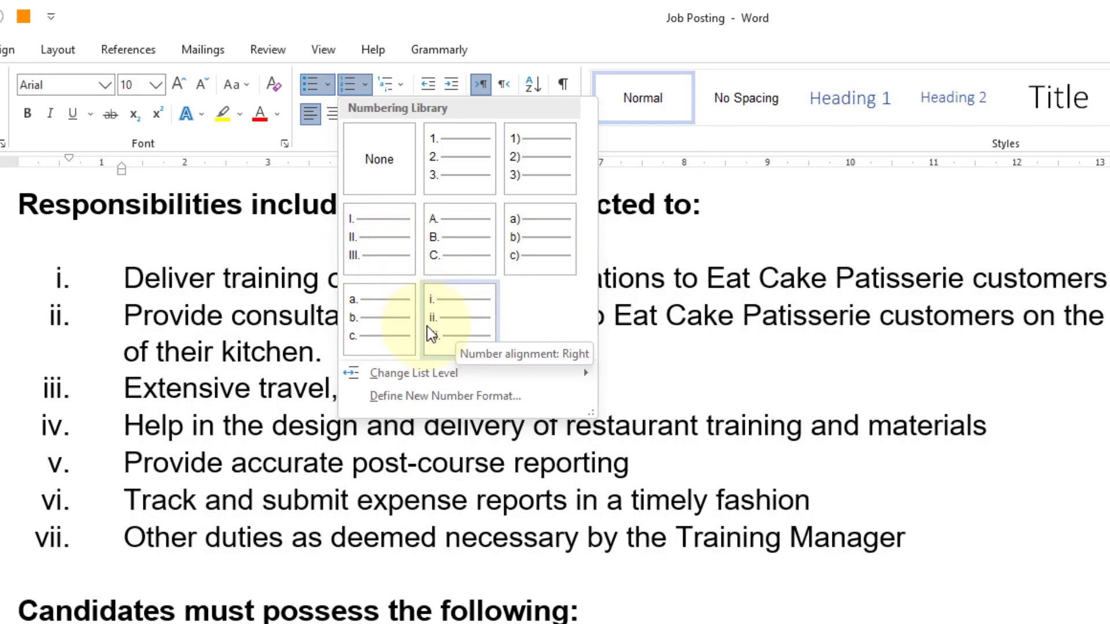
pyautogui.click(456, 174)
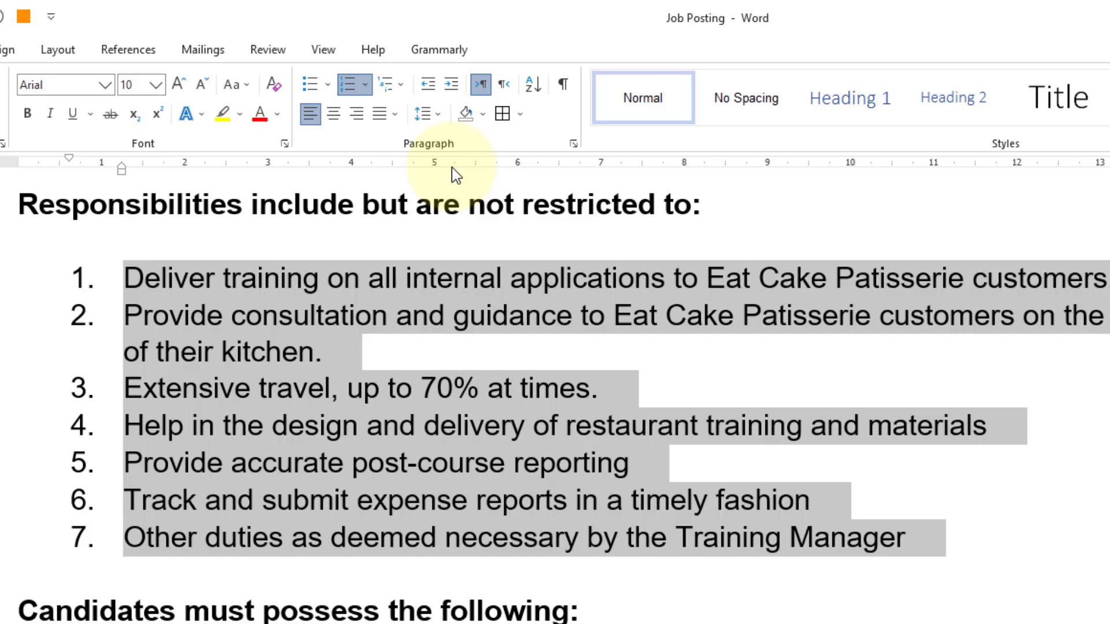
pyautogui.click(389, 89)
pyautogui.moveTo(577, 283)
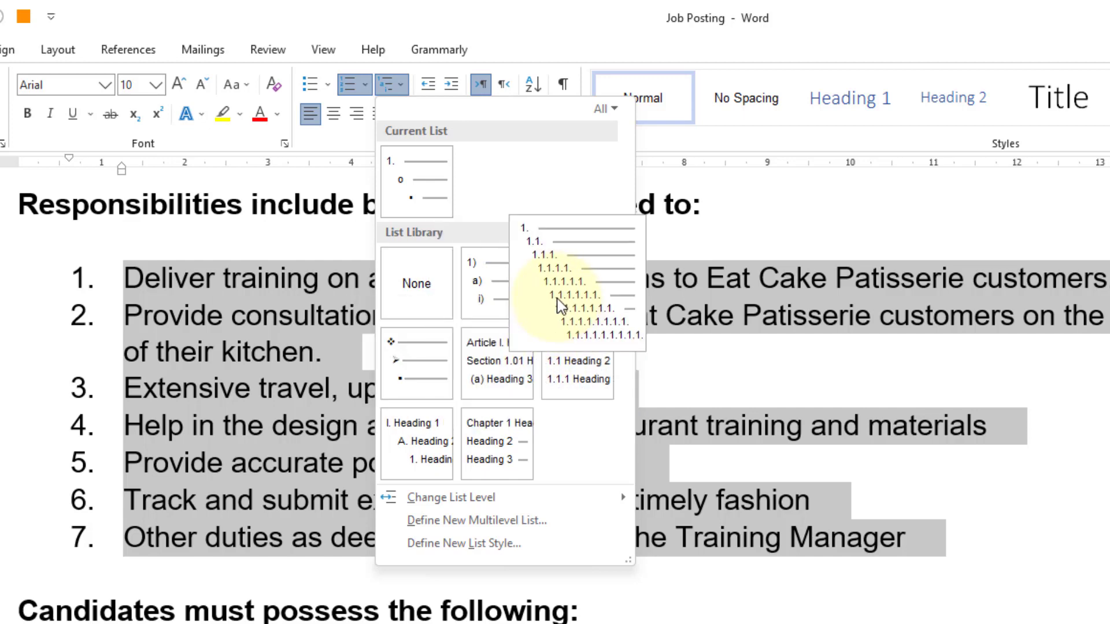
# Apply the 1. 1.1. 1.1.1. multilevel list and add sub-item 1.1 under item 1
pyautogui.moveTo(496, 282)
pyautogui.click(563, 289)
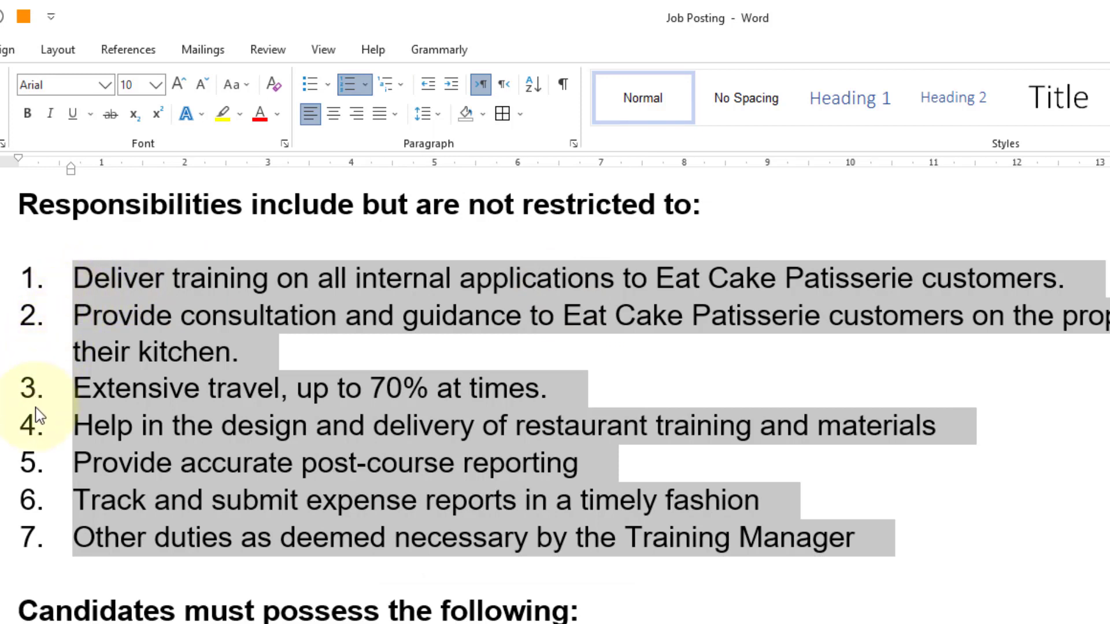
pyautogui.click(1067, 285)
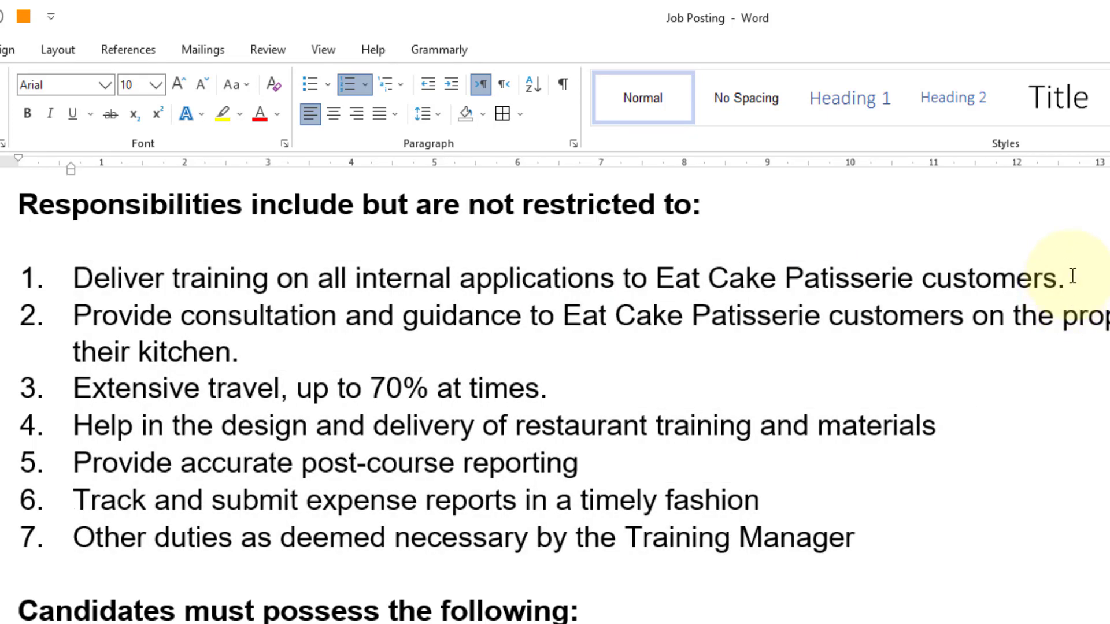
pyautogui.press('Return')
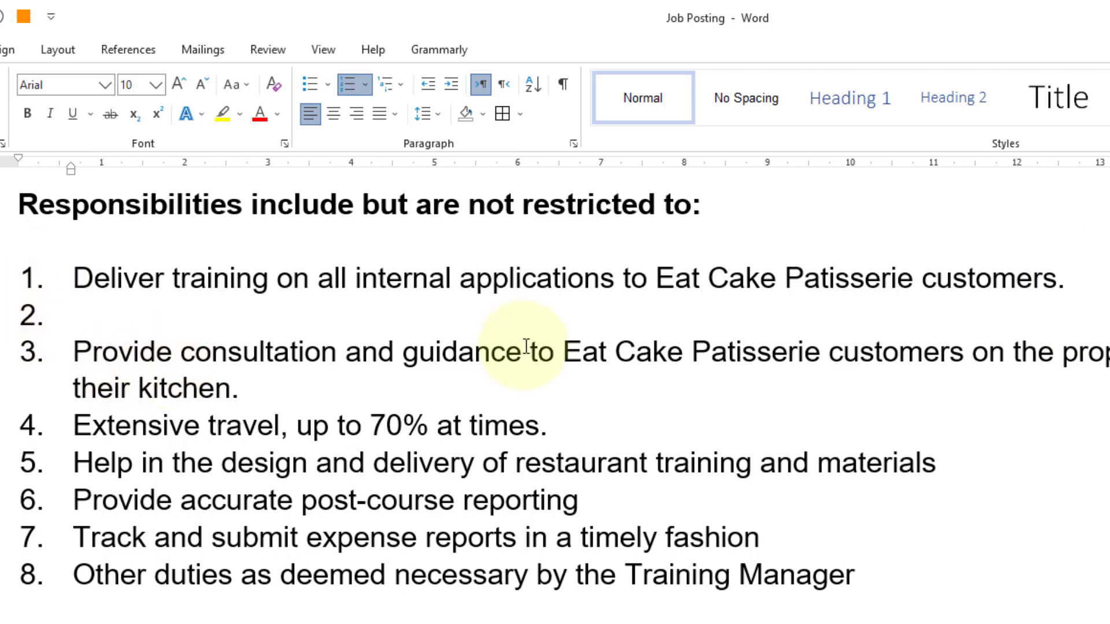
pyautogui.press('Tab')
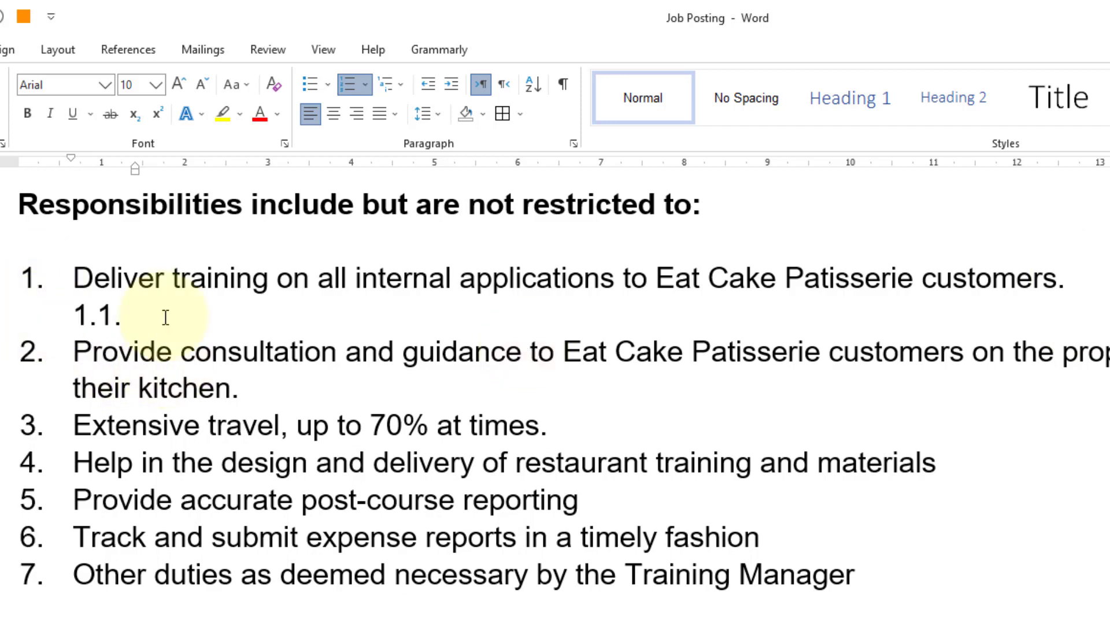
# Type the sub-items 'A D D D' and 'D', leaving a further empty sub-item
pyautogui.write('A D D D')
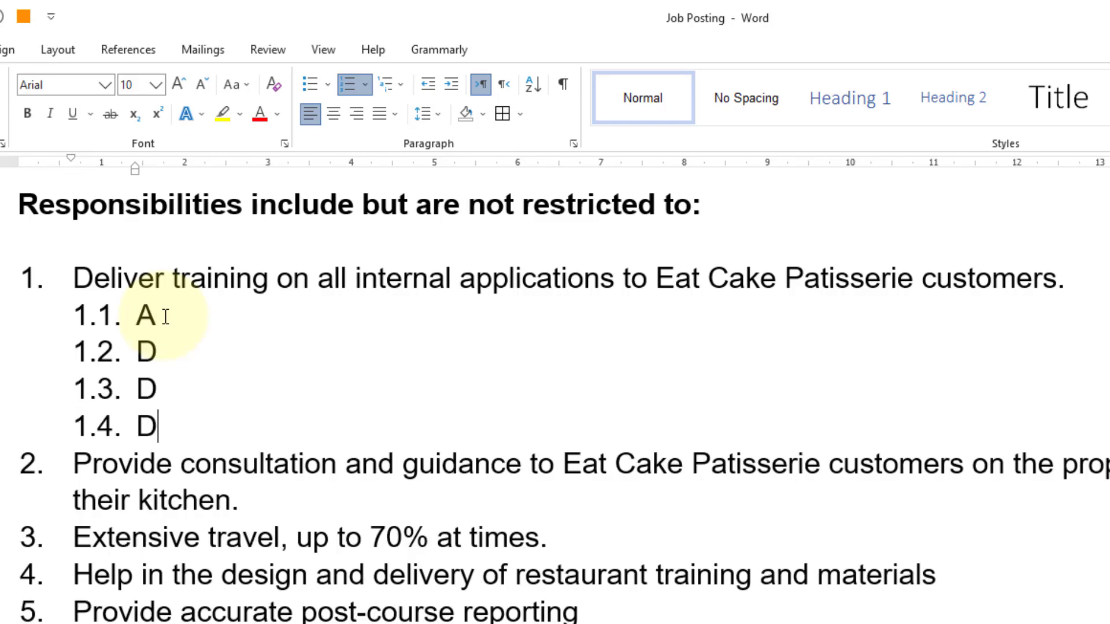
pyautogui.press('Return')
pyautogui.write('D')
pyautogui.press('Return')
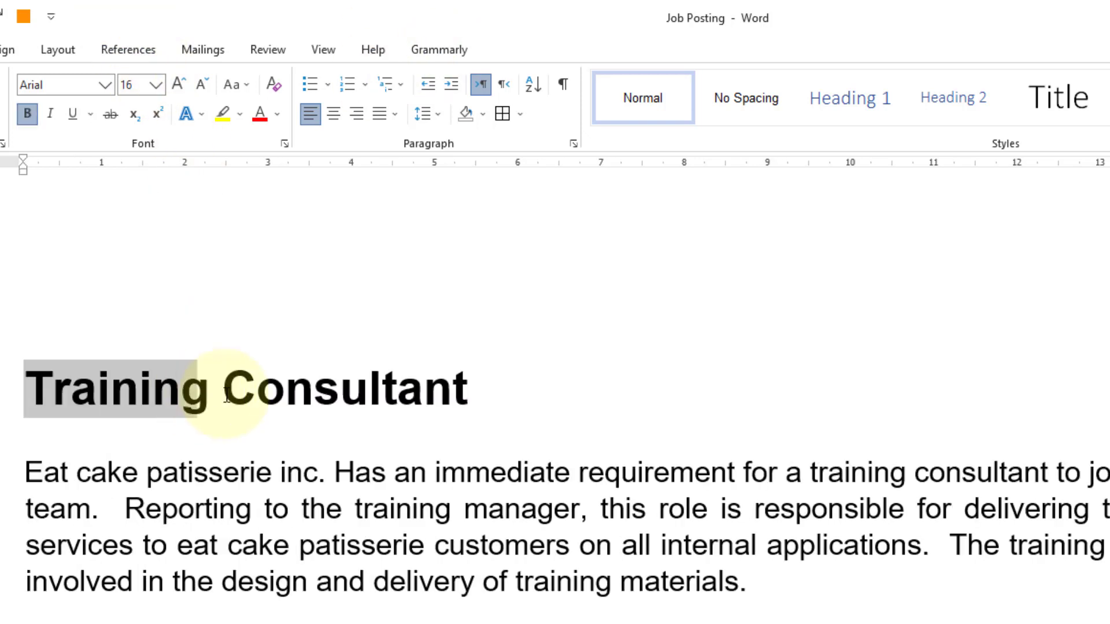
# Select the Training Consultant heading and indent it repeatedly toward the right margin
pyautogui.moveTo(227, 395); pyautogui.dragTo(443, 391)
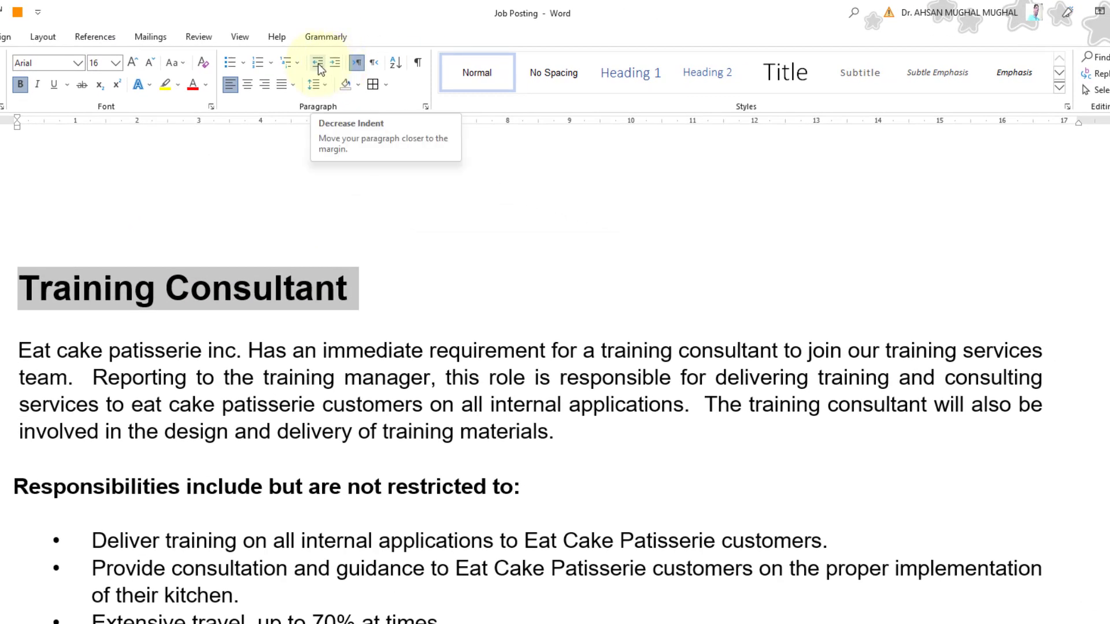
pyautogui.click(319, 68)
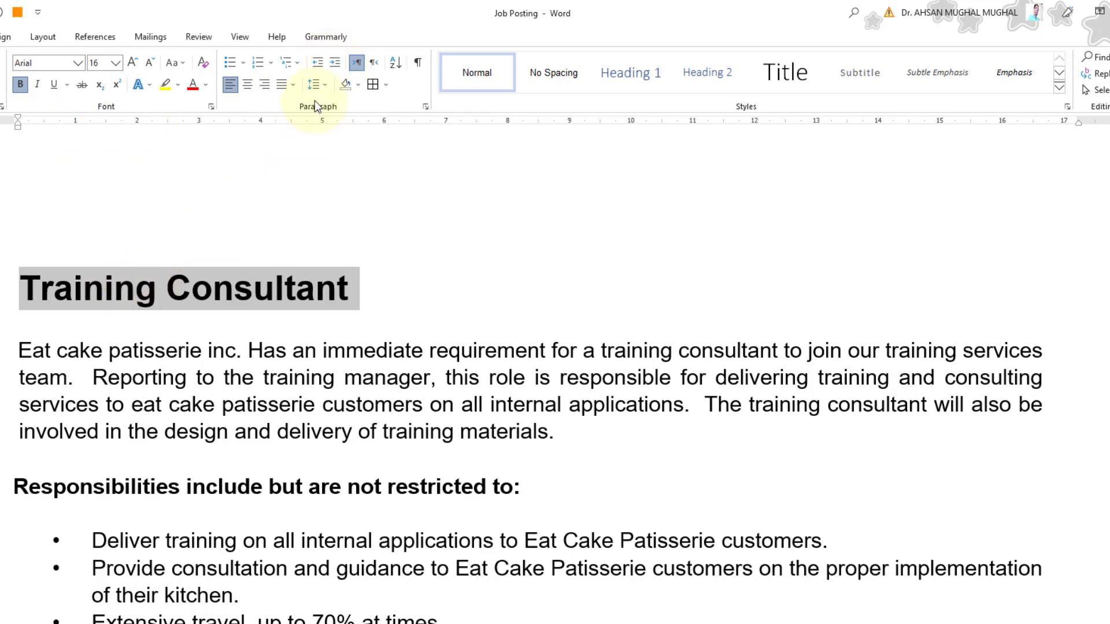
pyautogui.click(335, 69)
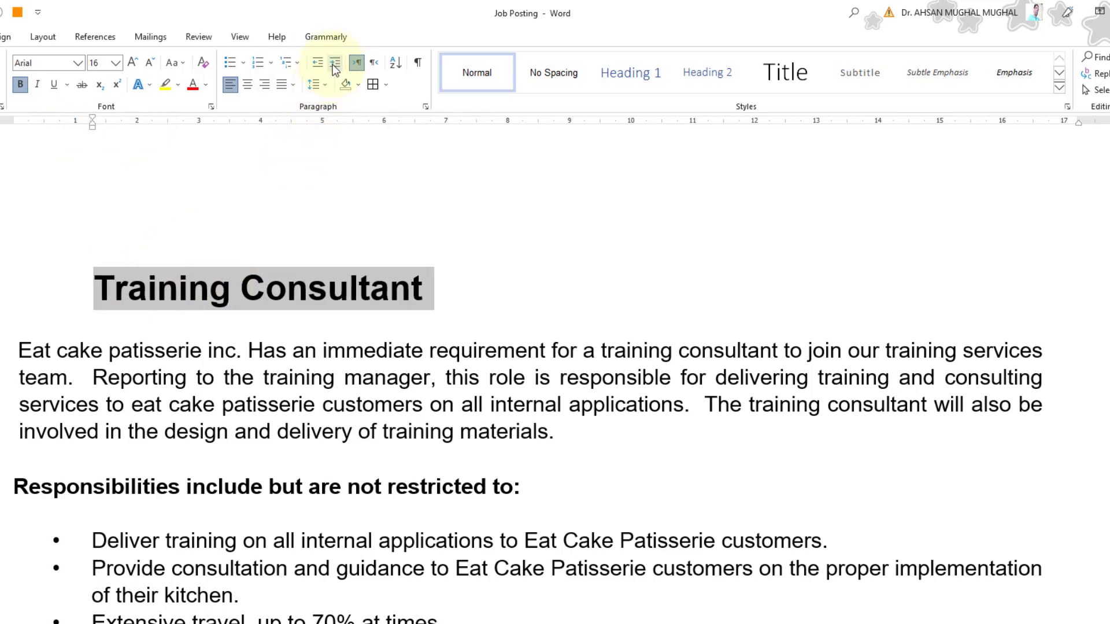
pyautogui.click(334, 65)
pyautogui.click(335, 64)
pyautogui.click(335, 65)
pyautogui.click(335, 65)
pyautogui.click(335, 64)
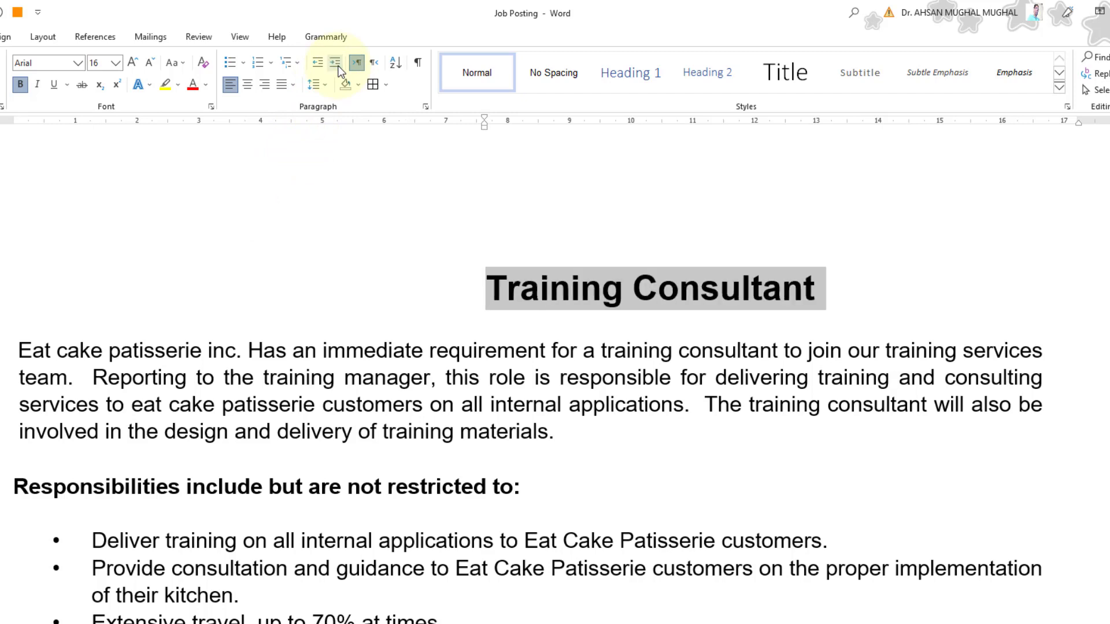
pyautogui.click(335, 65)
pyautogui.click(336, 65)
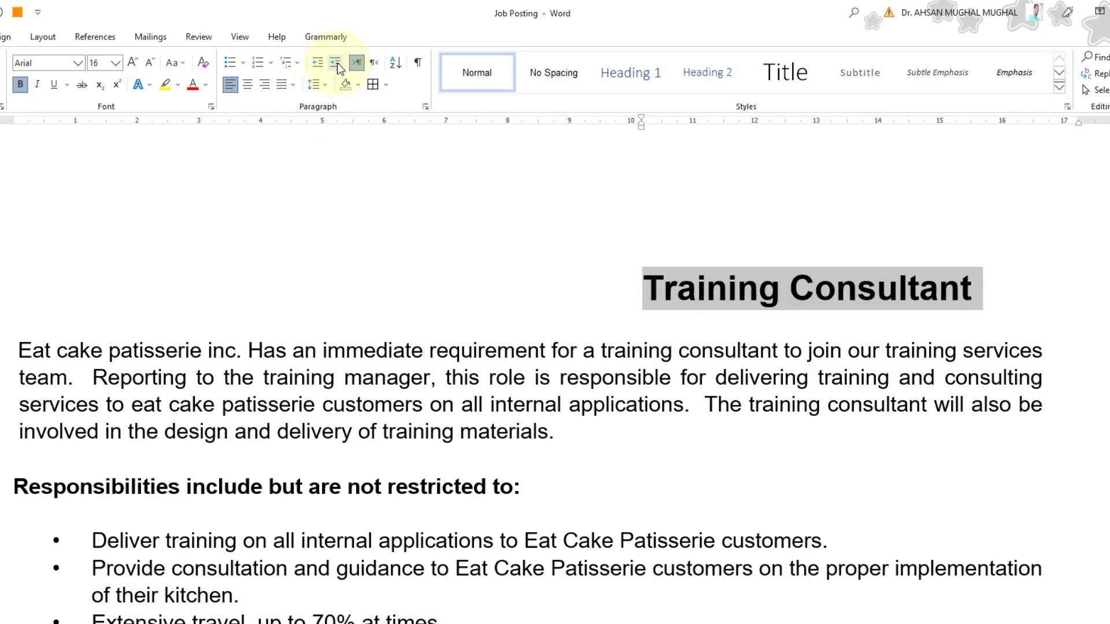
pyautogui.click(335, 64)
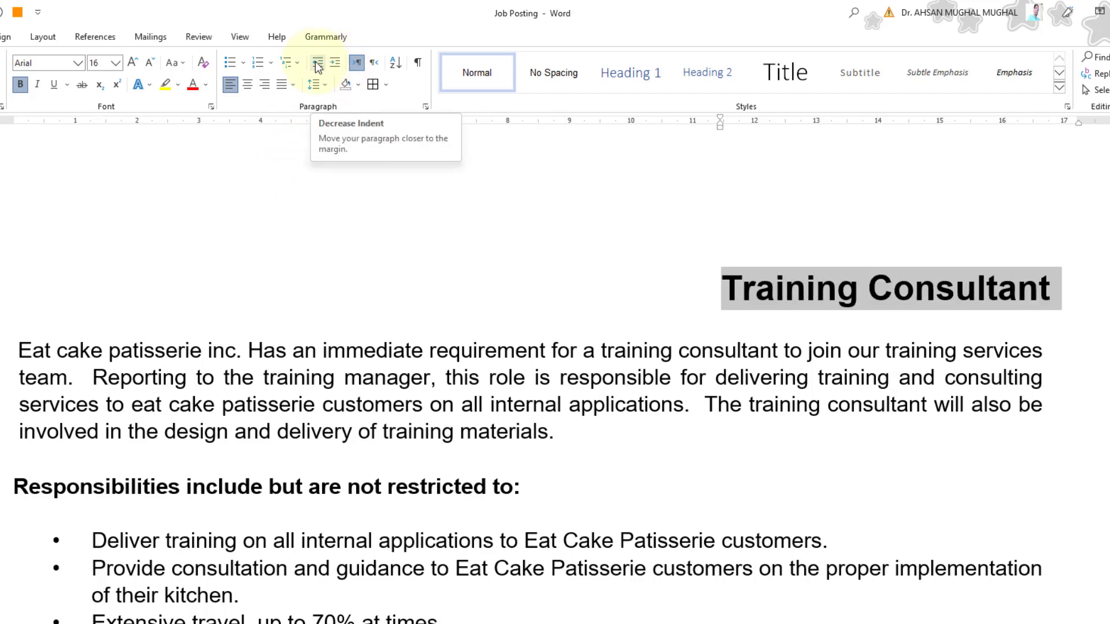
# Decrease the heading's indent to the left margin, then undo and redo the change
pyautogui.click(317, 65)
pyautogui.click(318, 65)
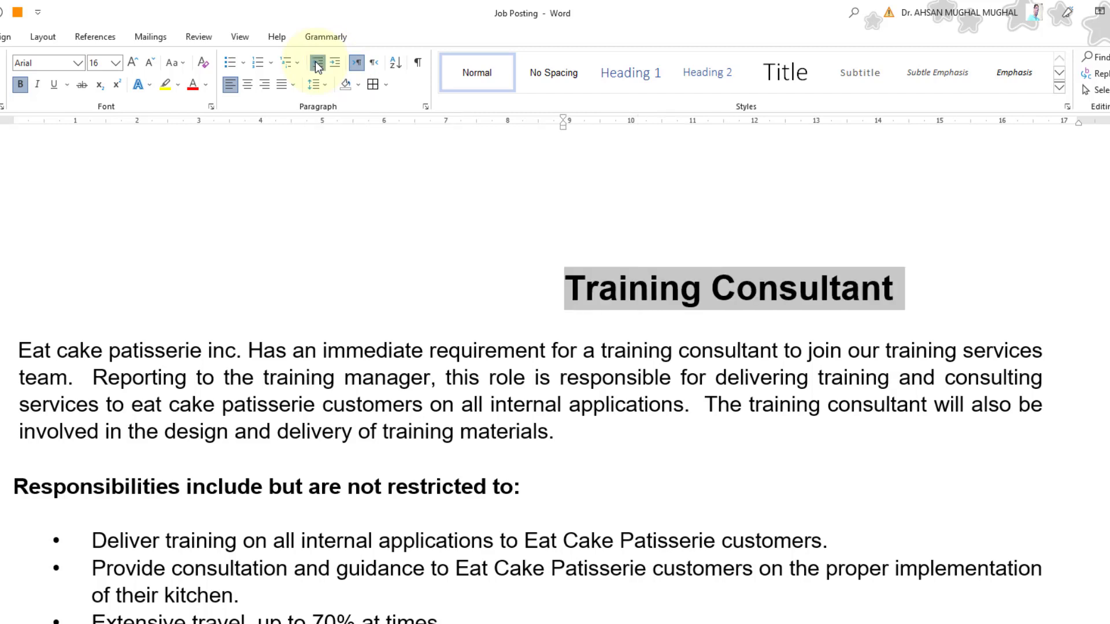
pyautogui.click(317, 65)
pyautogui.click(317, 65)
pyautogui.click(317, 65)
pyautogui.click(317, 65)
pyautogui.click(317, 65)
pyautogui.click(317, 64)
pyautogui.click(317, 64)
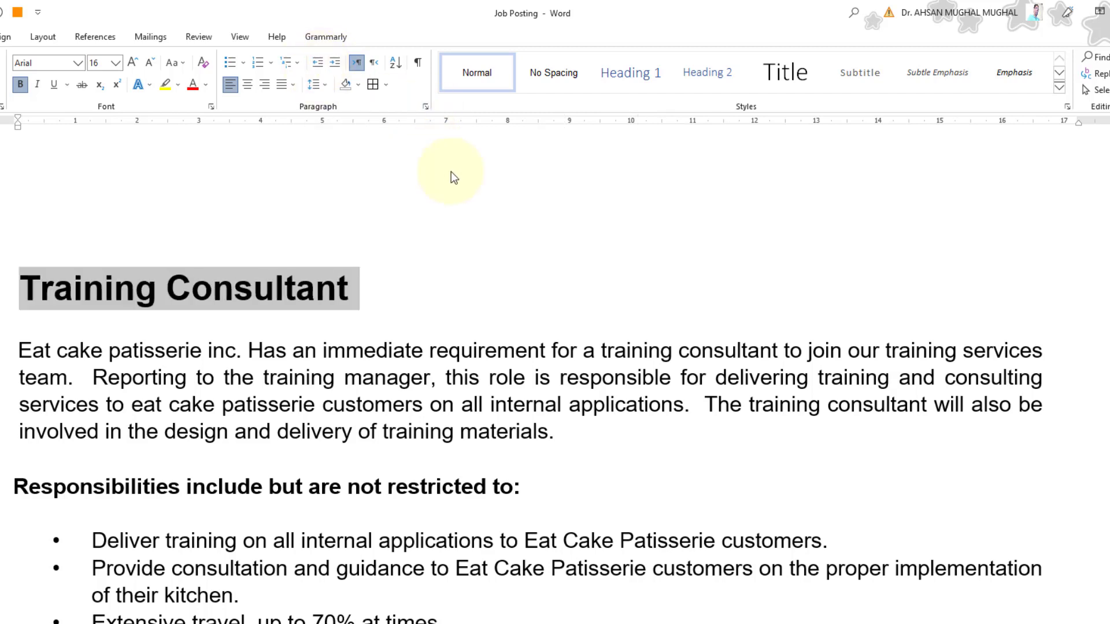
pyautogui.hotkey('ctrl', 'z')
pyautogui.hotkey('ctrl', 'z')
pyautogui.hotkey('ctrl', 'z')
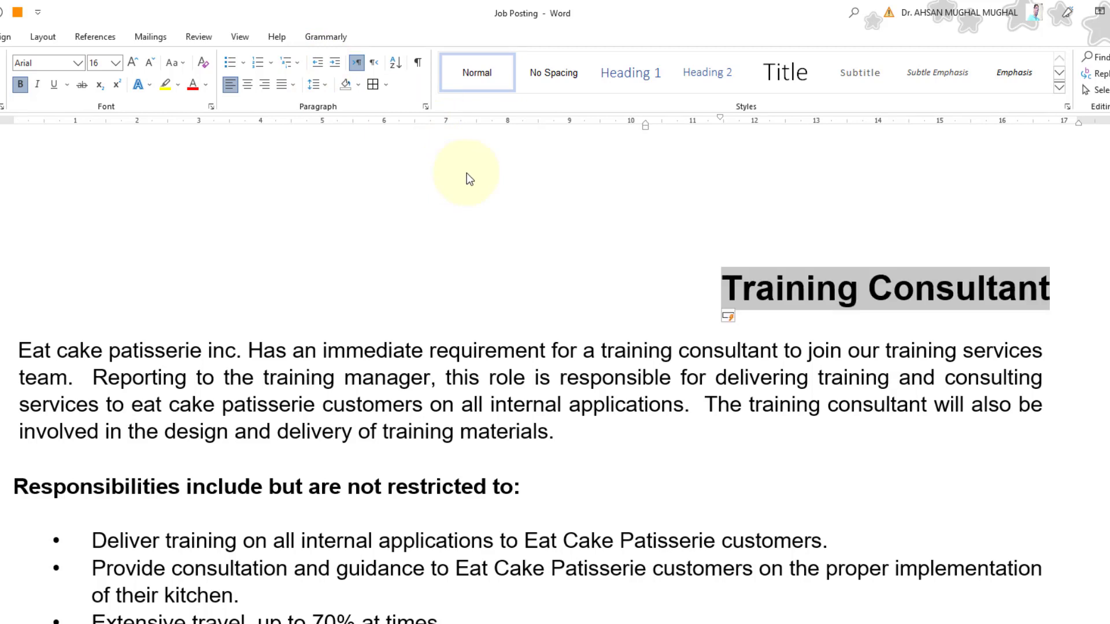
pyautogui.hotkey('ctrl', 'y')
pyautogui.hotkey('ctrl', 'y')
pyautogui.hotkey('ctrl', 'y')
pyautogui.hotkey('ctrl', 'y')
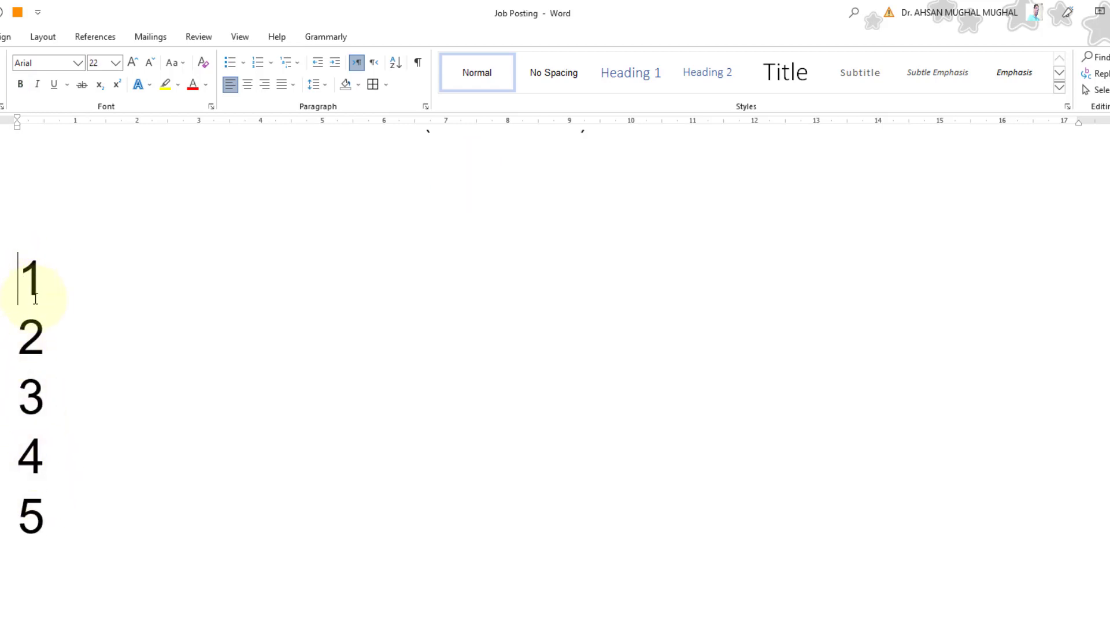
# Select lines 1 to 5 and sort them in descending order
pyautogui.moveTo(19, 278); pyautogui.dragTo(68, 458)
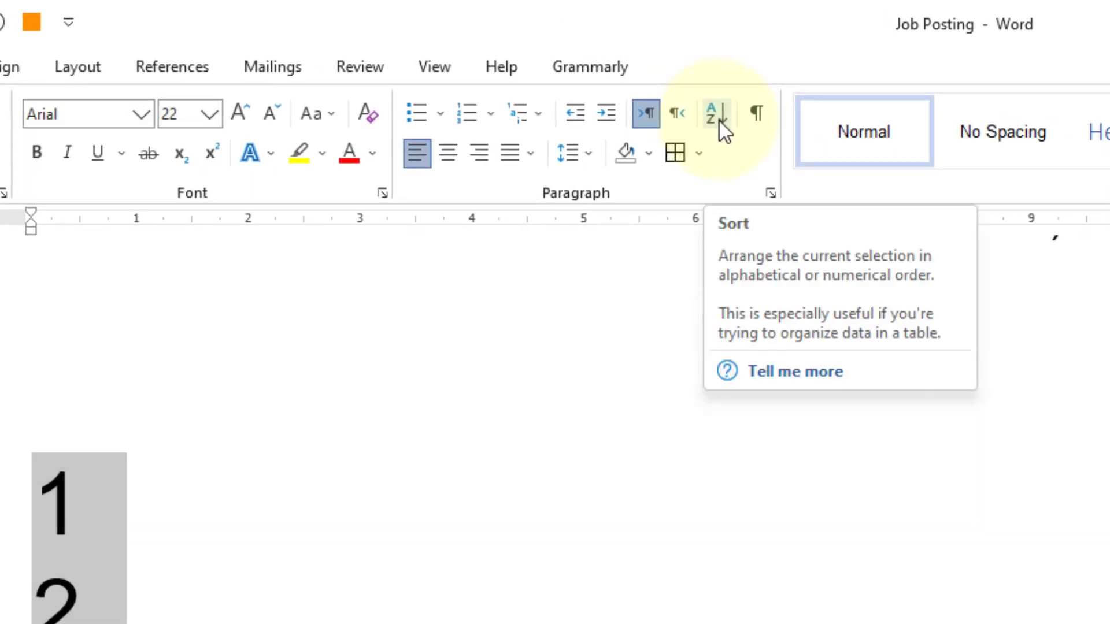
pyautogui.click(719, 121)
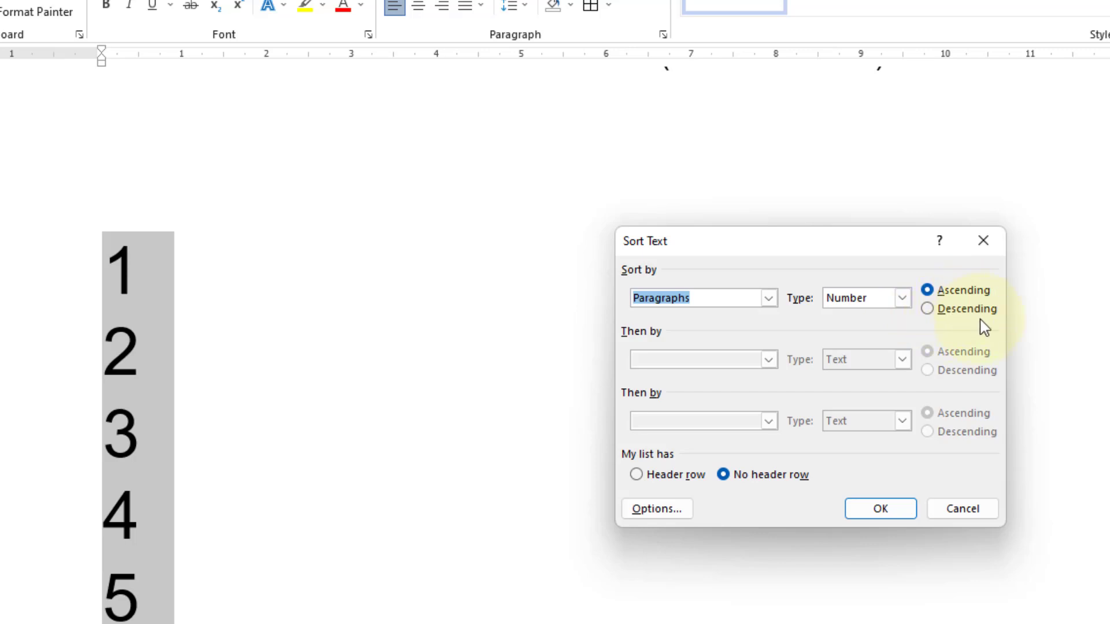
pyautogui.click(928, 312)
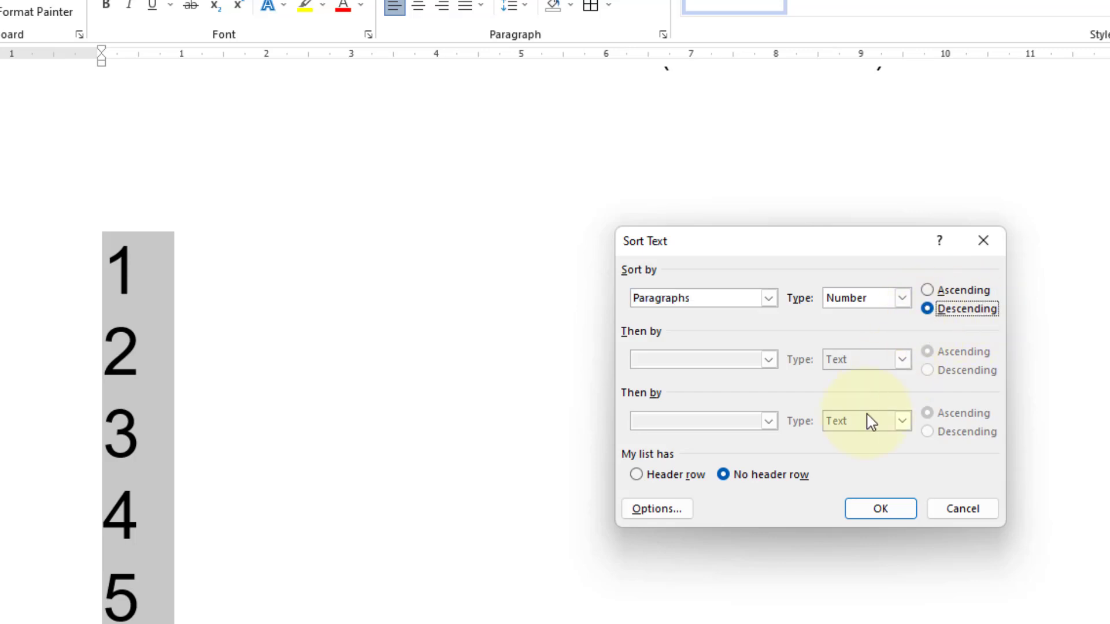
pyautogui.click(868, 515)
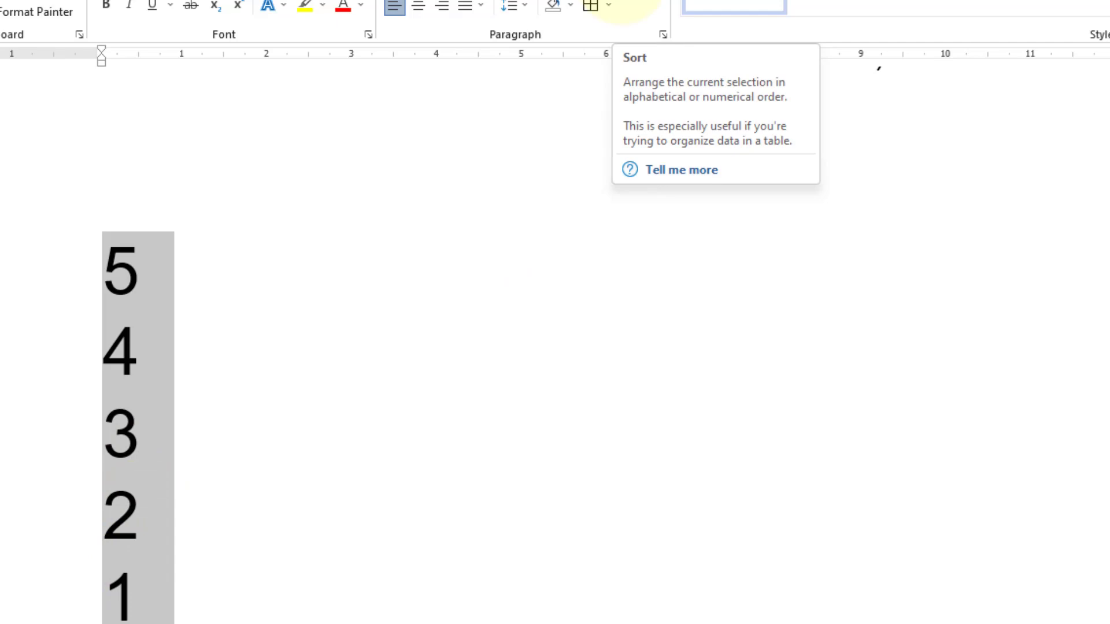
# Sort the five lines back into ascending order
pyautogui.click(624, 6)
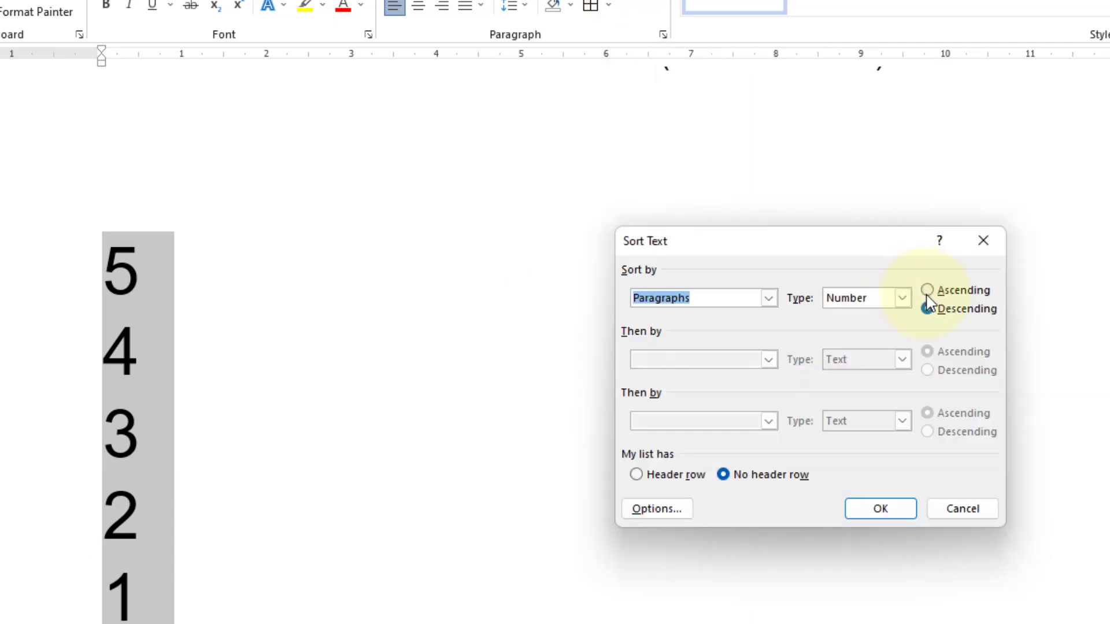
pyautogui.click(927, 290)
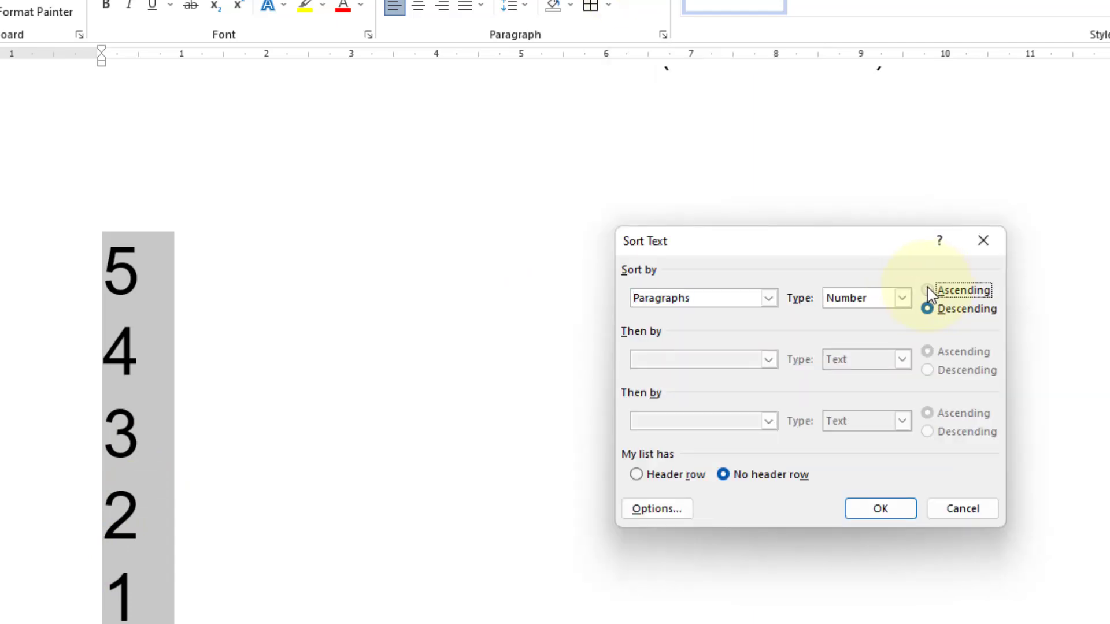
pyautogui.click(876, 511)
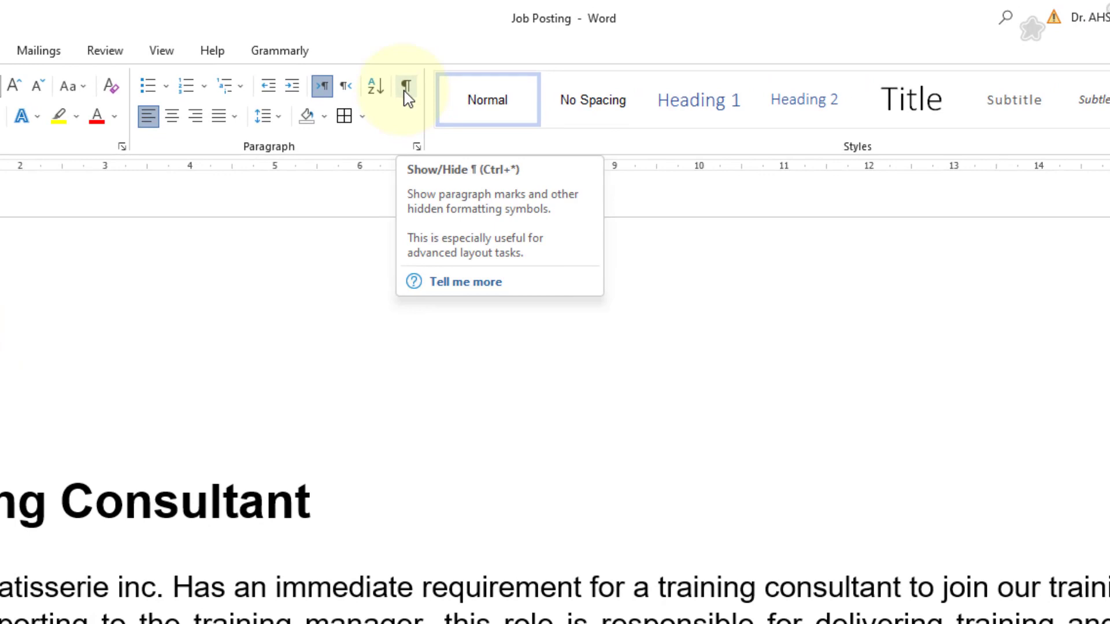
# Show formatting marks and delete the two extra spaces after 'team.' before 'Reporting'
pyautogui.click(406, 86)
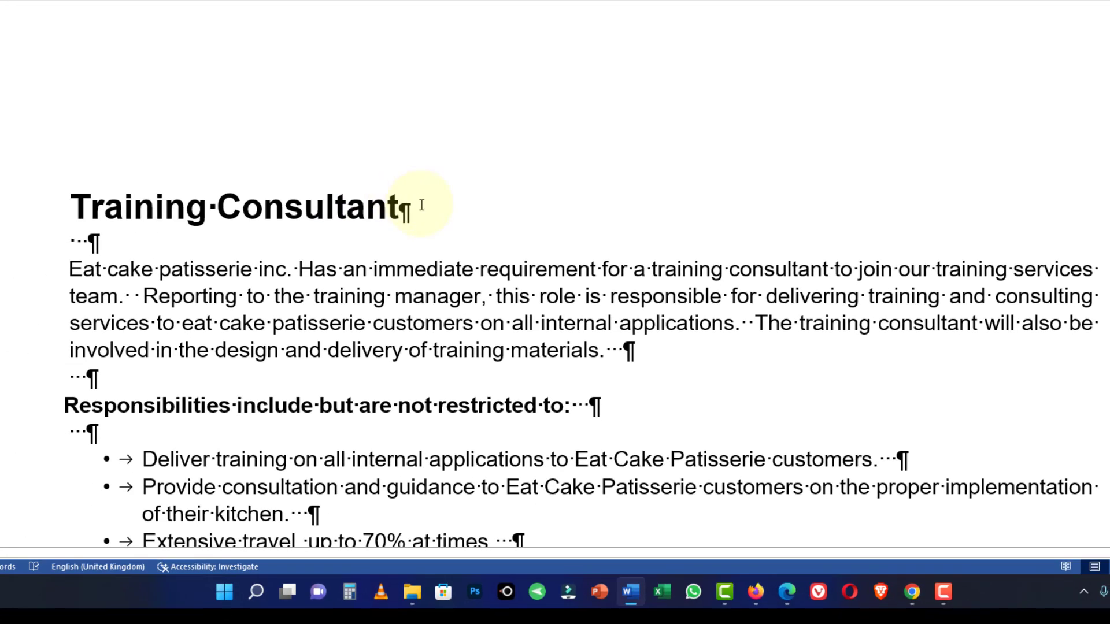
pyautogui.scroll(-5, 404, 196)
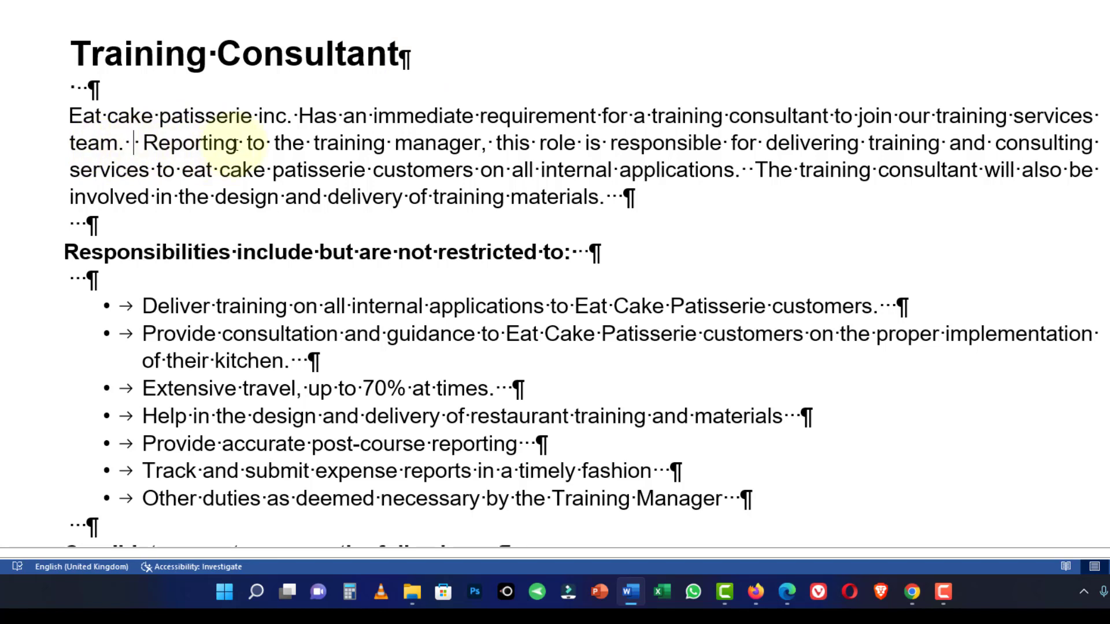
pyautogui.press('BackSpace')
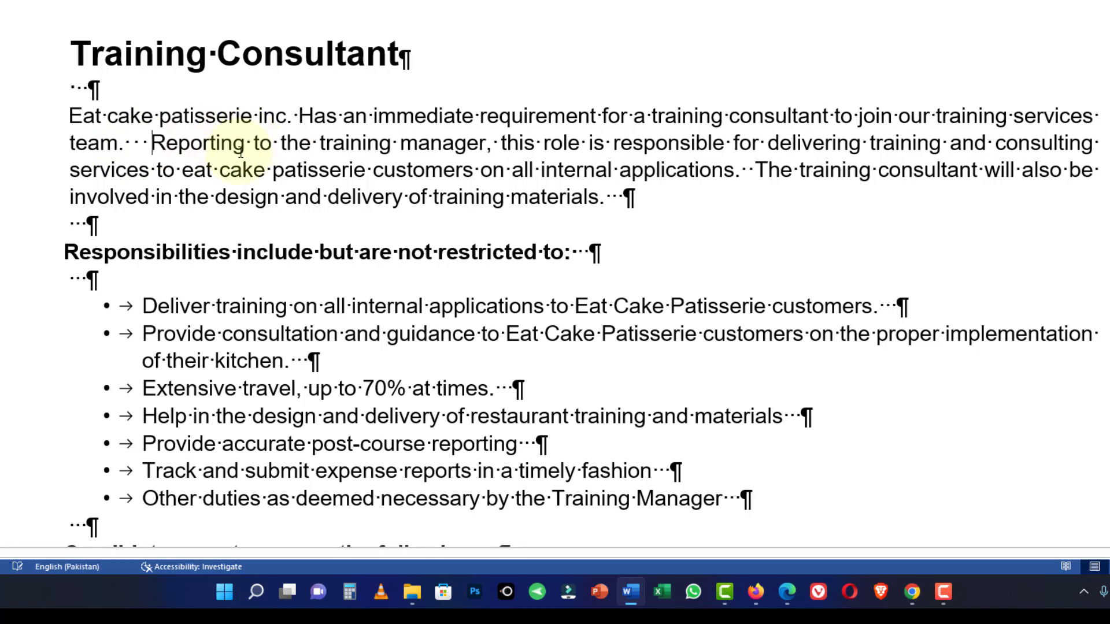
pyautogui.press('BackSpace')
pyautogui.press('BackSpace')
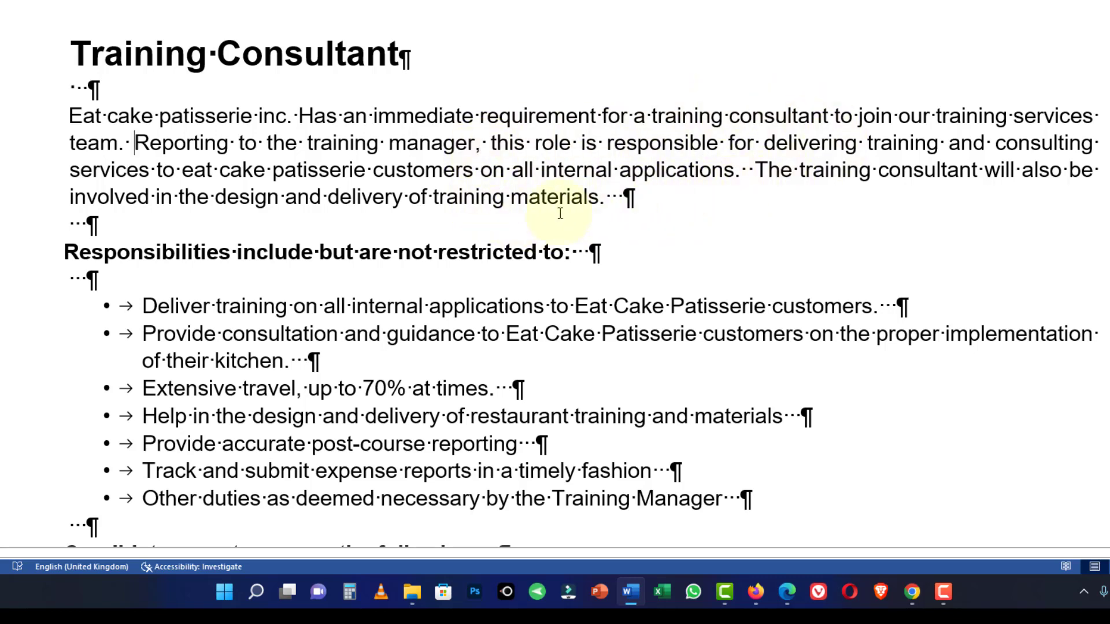
pyautogui.scroll(-1, 560, 214)
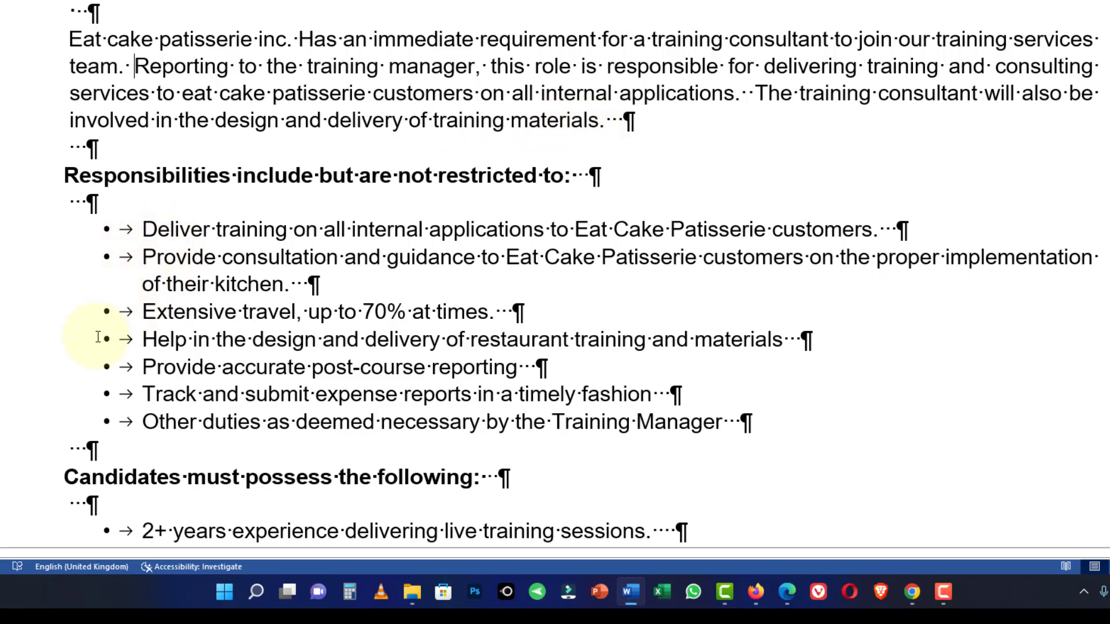
pyautogui.scroll(-3, 337, 320)
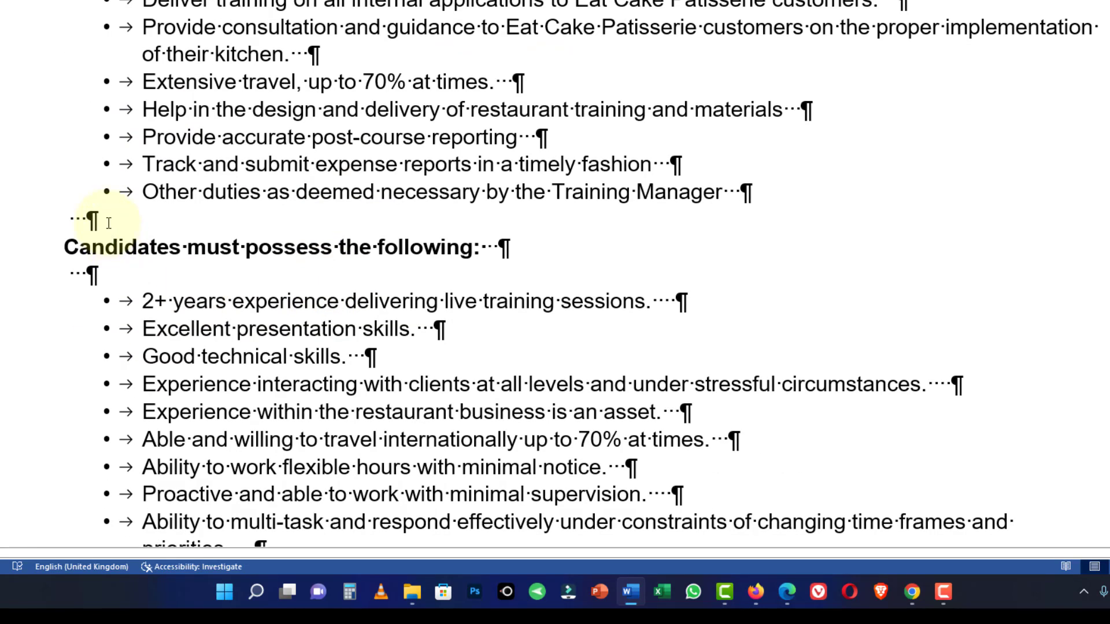
pyautogui.scroll(-1, 410, 231)
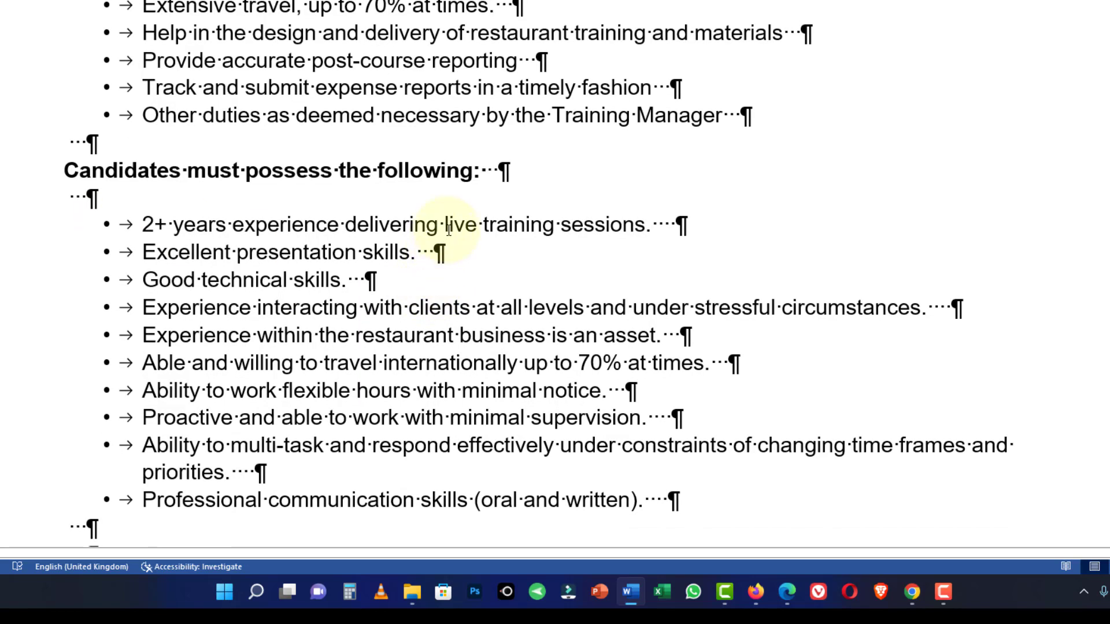
pyautogui.scroll(5, 610, 287)
pyautogui.scroll(2, 612, 288)
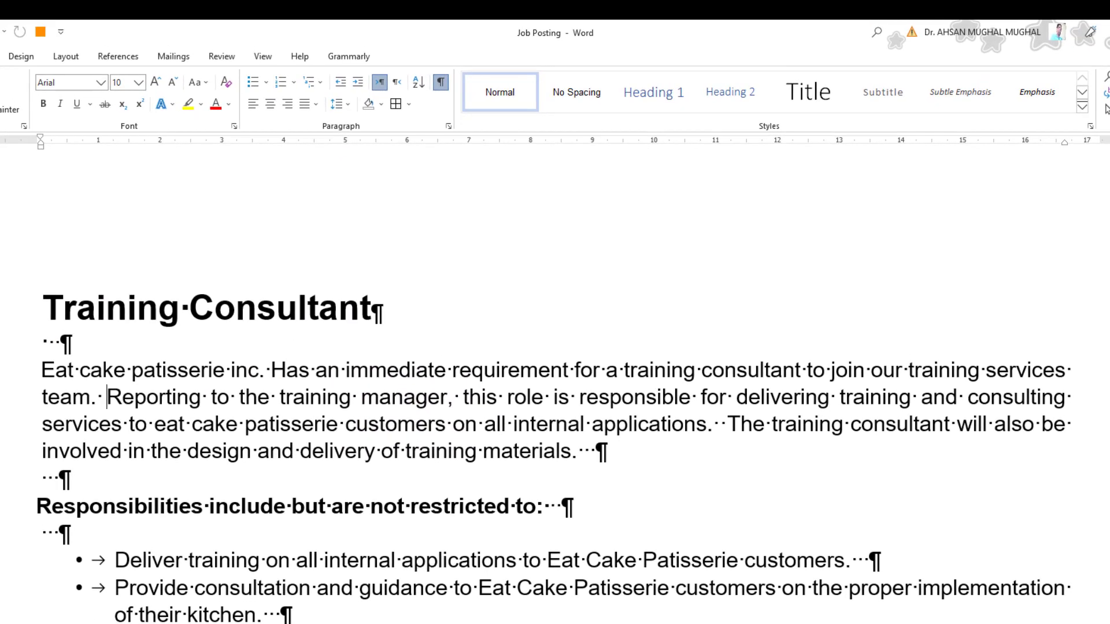
# Hide formatting marks and preview the Styles gallery without applying any style
pyautogui.click(440, 86)
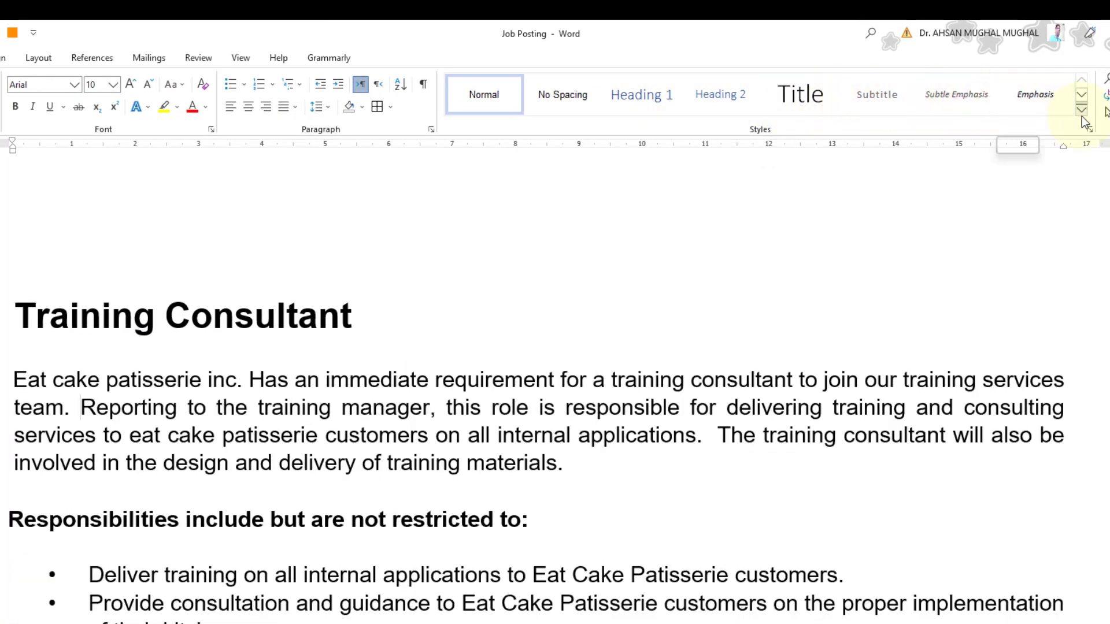
pyautogui.click(1083, 116)
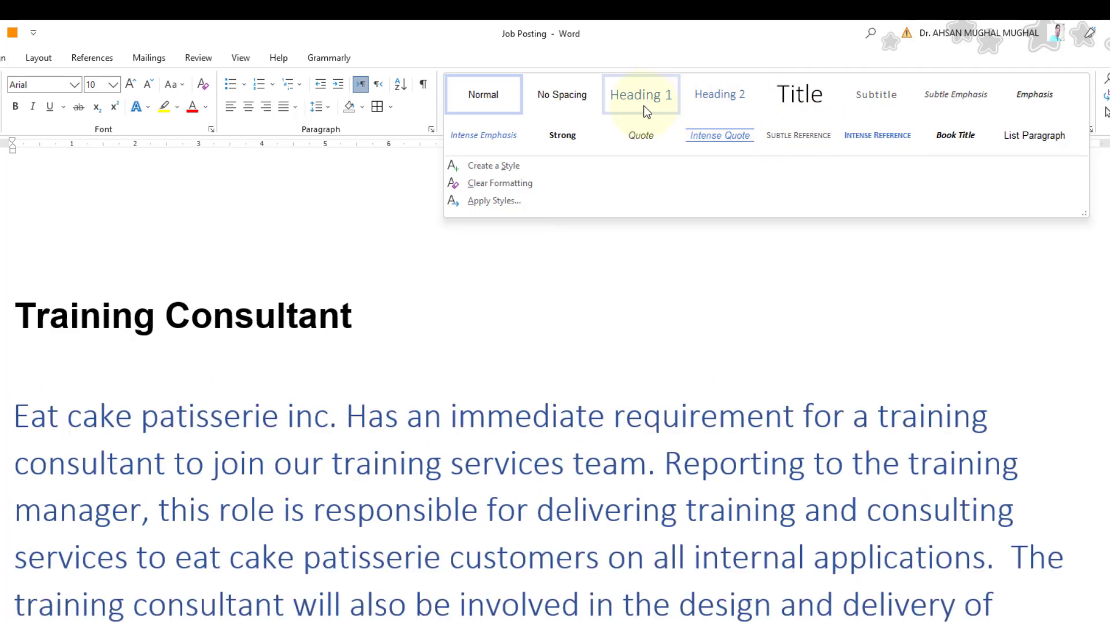
pyautogui.press('Escape')
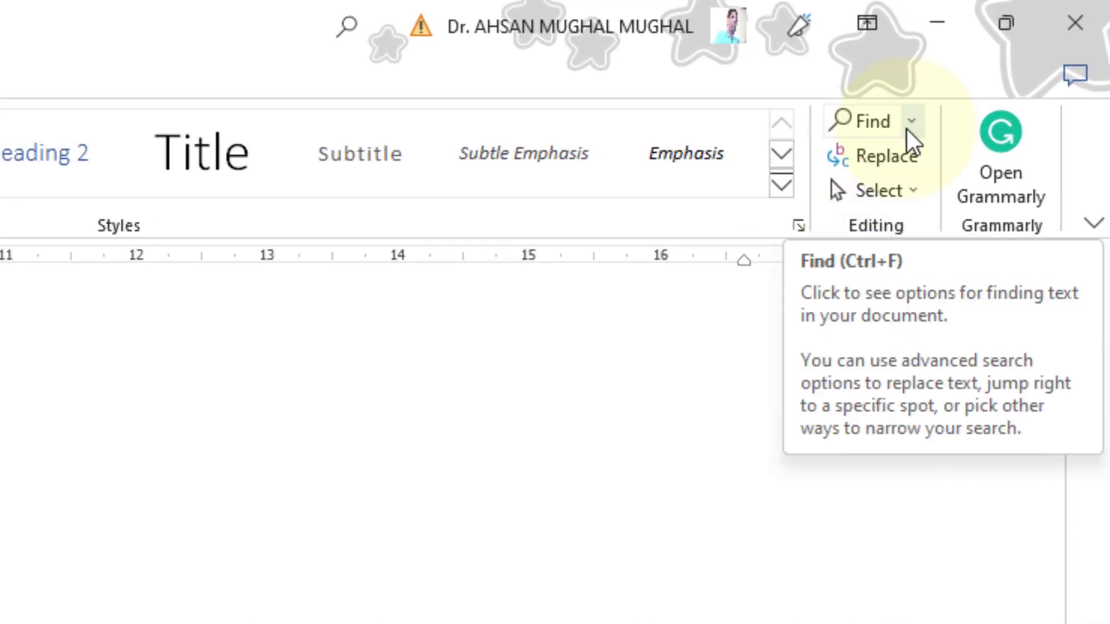
# Search the document for 'Training' in the Navigation pane
pyautogui.hotkey('ctrl', 'f')
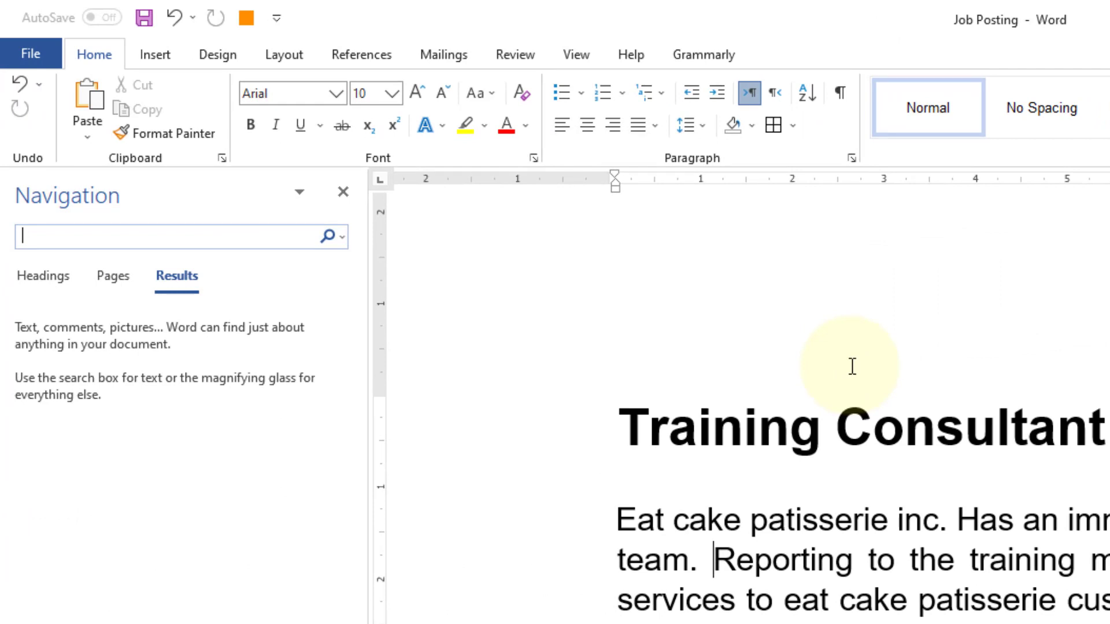
pyautogui.write('Training')
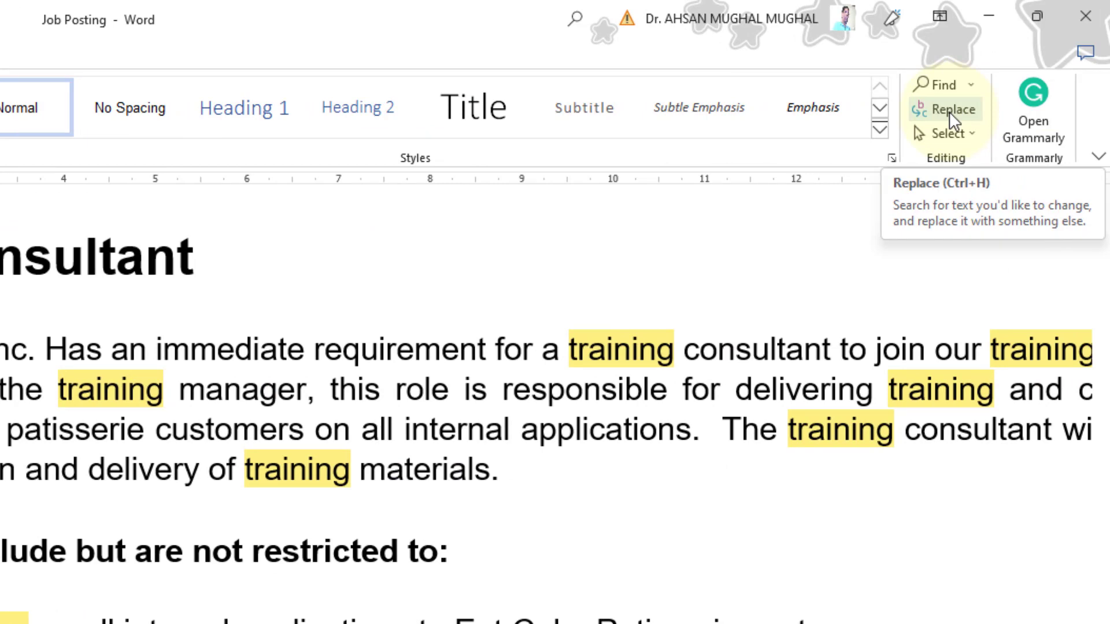
# Replace every occurrence of 'training' with 'Leaning' using Replace All
pyautogui.click(950, 114)
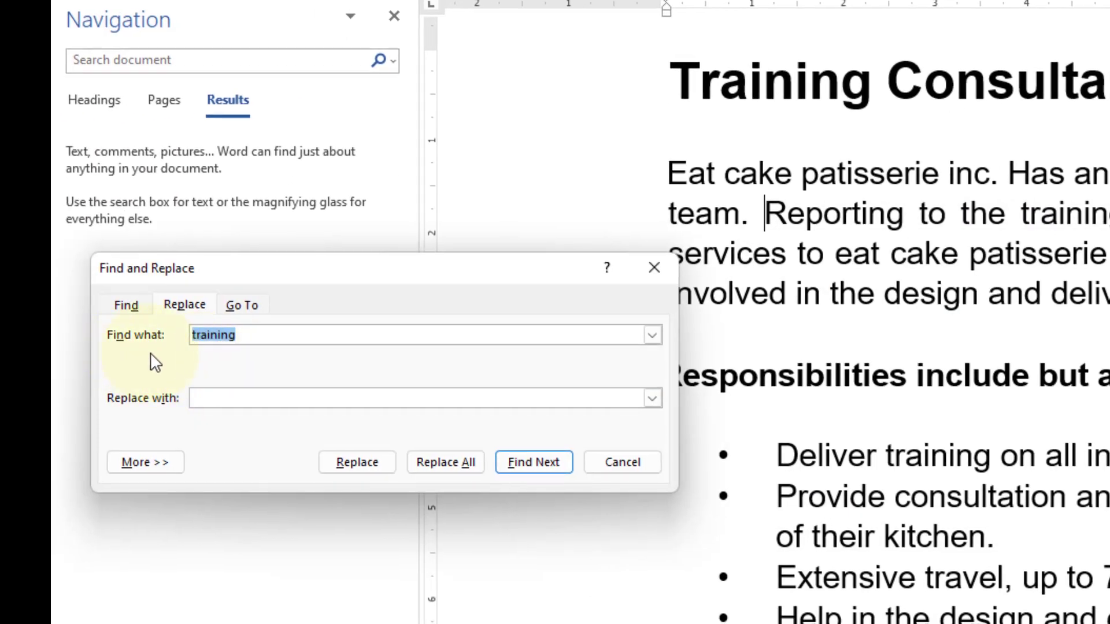
pyautogui.click(225, 398)
pyautogui.write('Leaning')
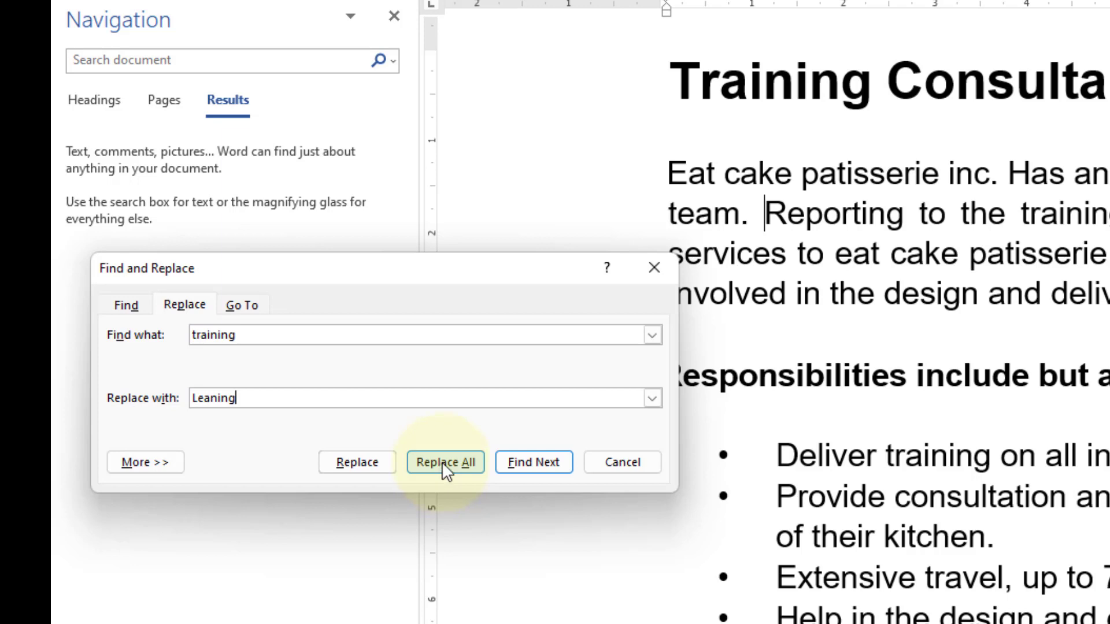
pyautogui.click(441, 462)
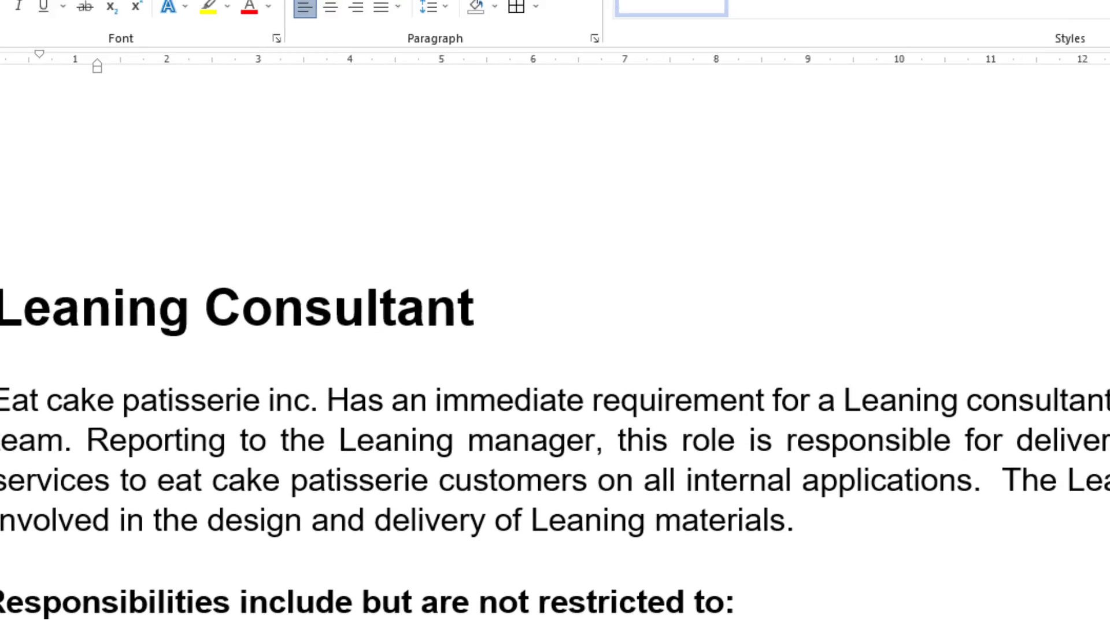
pyautogui.click(948, 133)
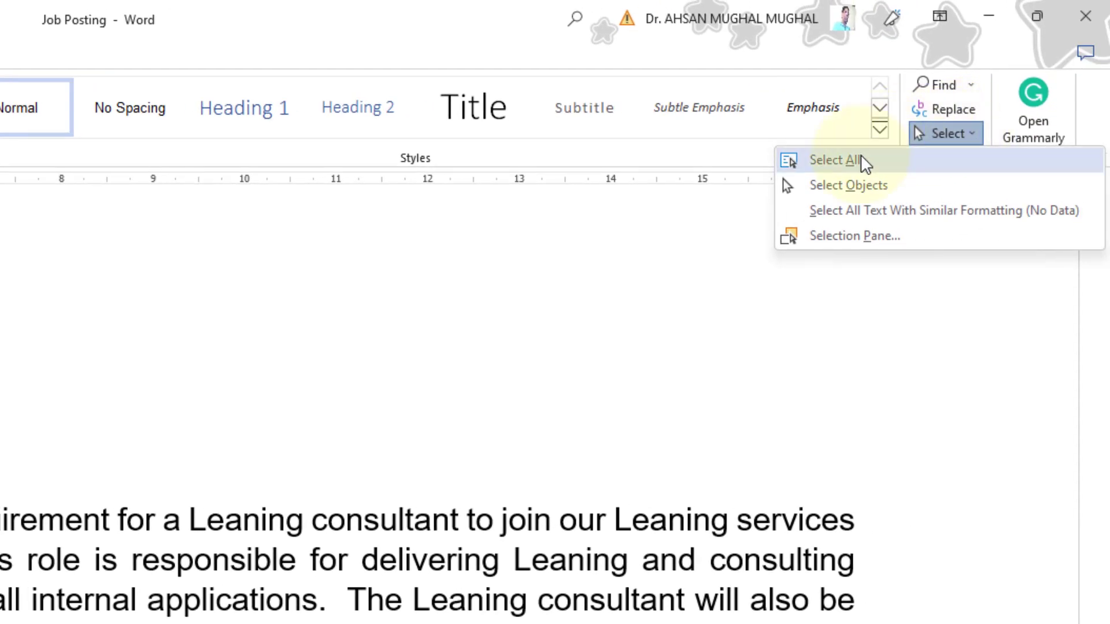
# Select all the document text and open the Font name list
pyautogui.click(860, 161)
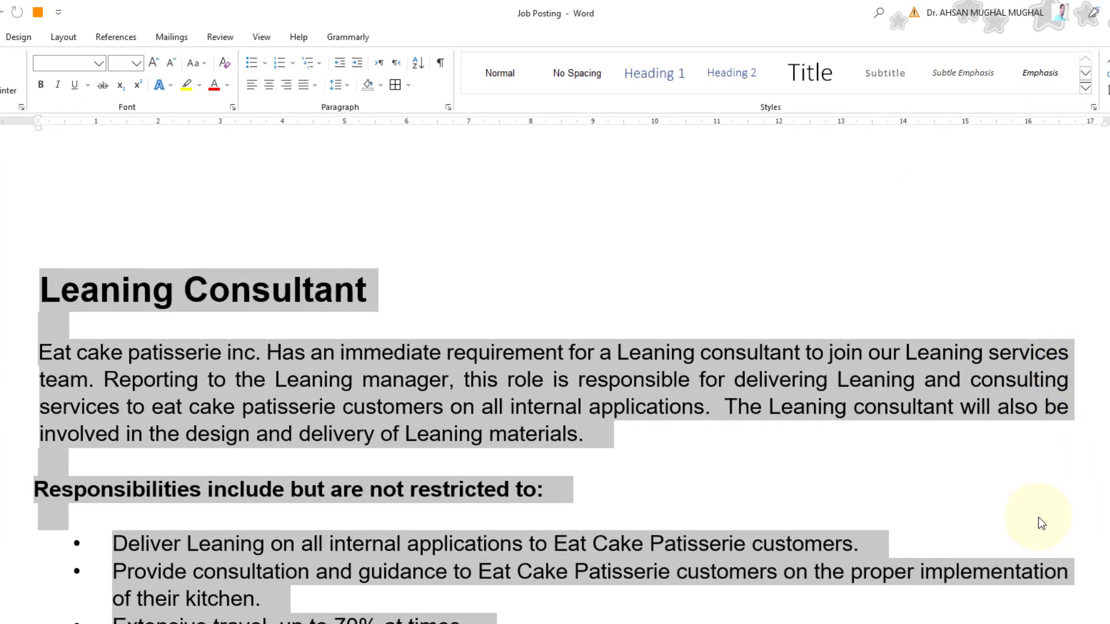
pyautogui.click(99, 63)
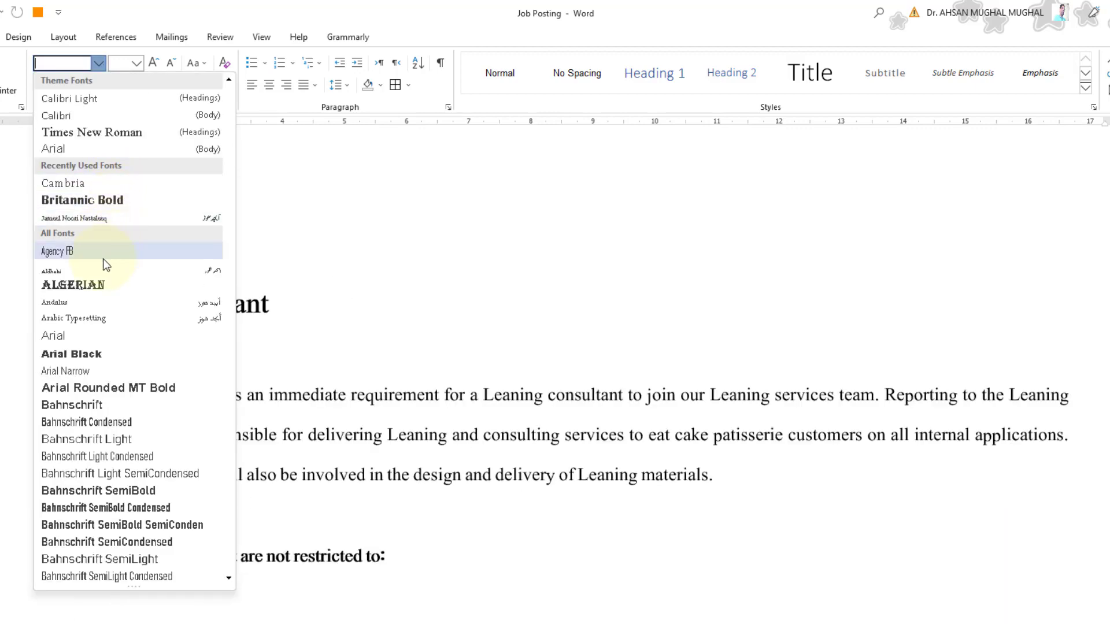